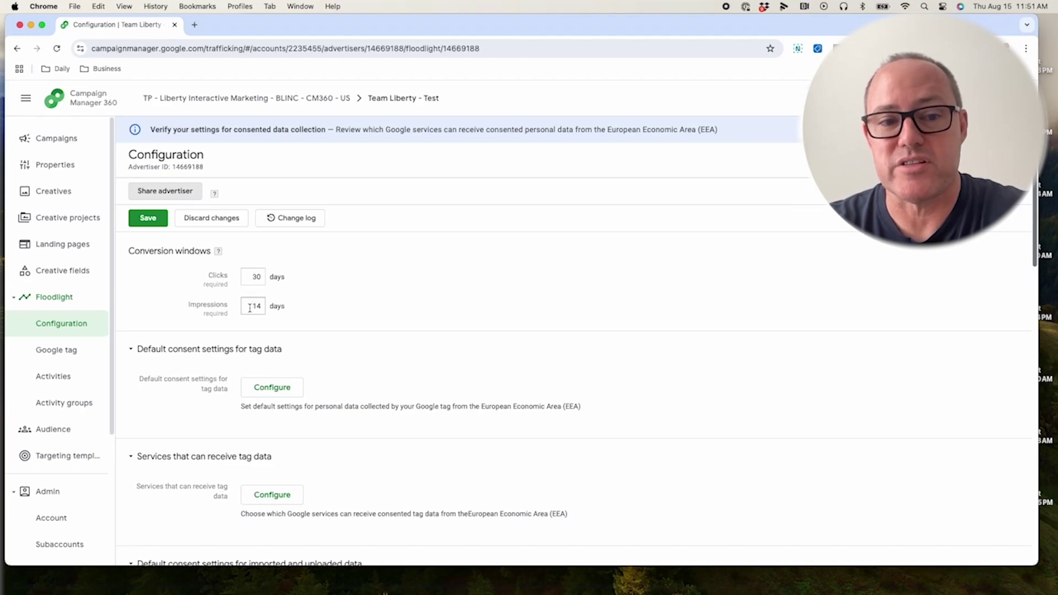
- Set the impressions conversion window to 1 day
left_click_drag(250, 308, 264, 308)
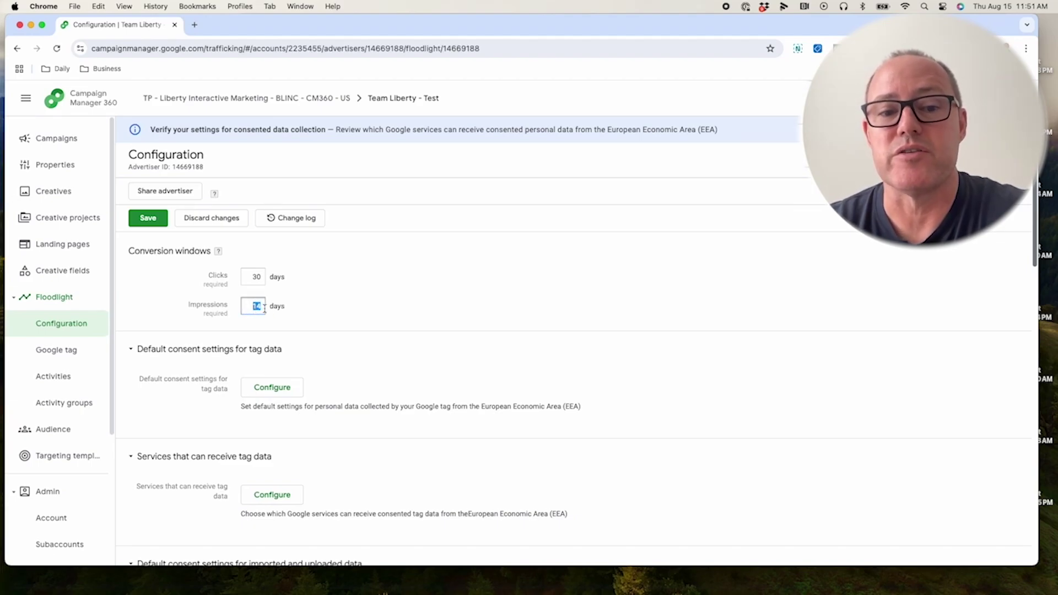
type("1")
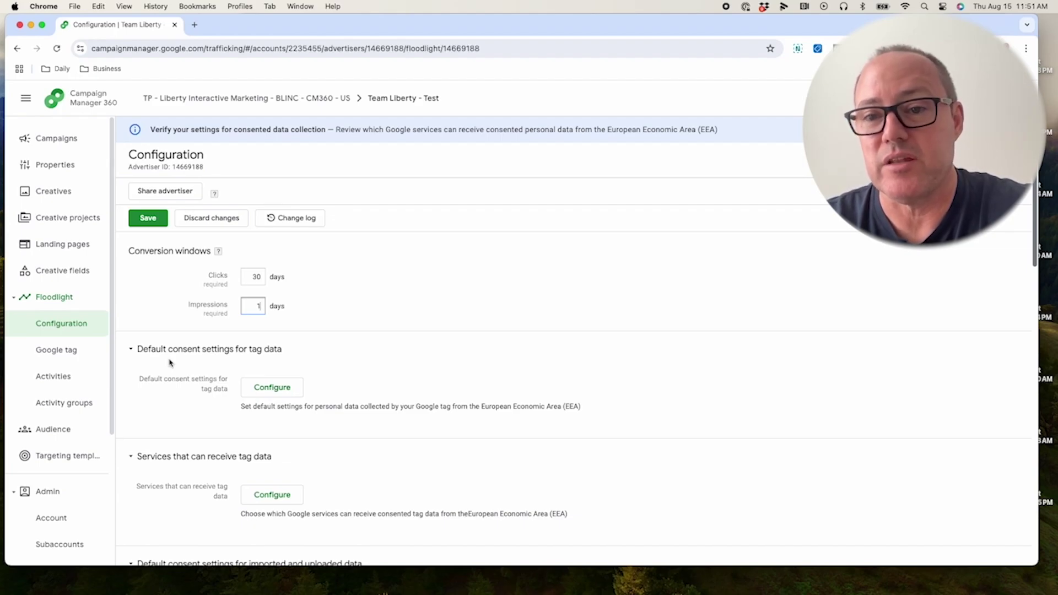
- Review the default consent settings for tag data and the options for Google services that can receive it, discarding any changes
left_click(273, 387)
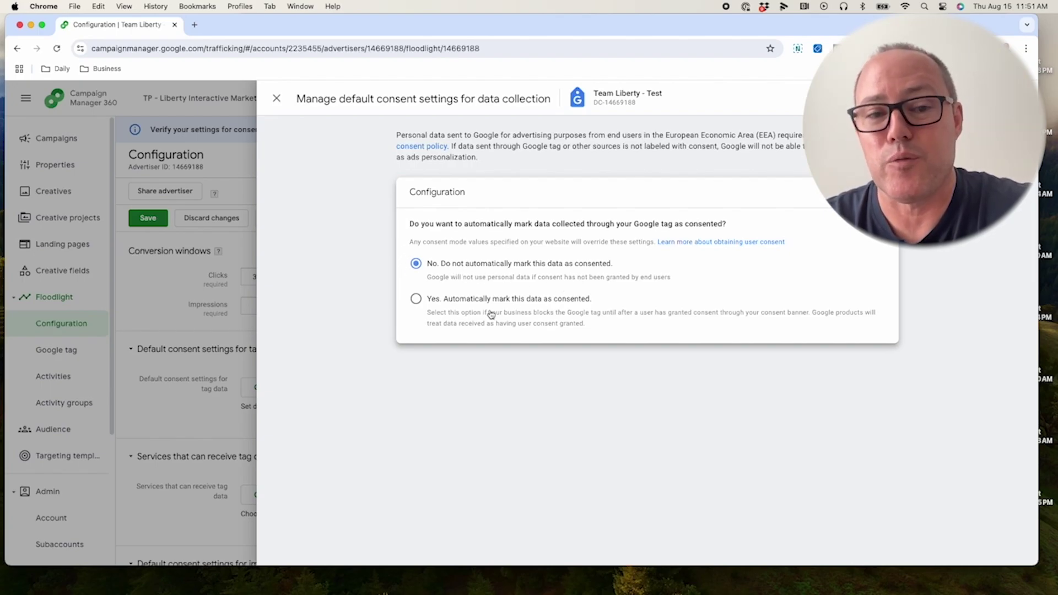
left_click(276, 99)
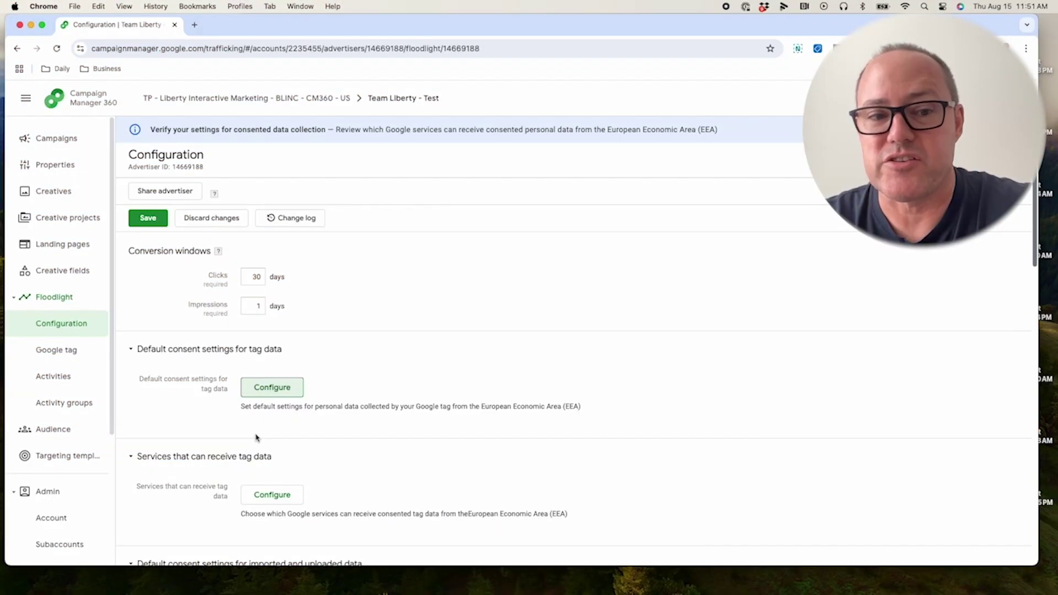
scroll(257, 437, "down", 2)
scroll(256, 436, "down", 3)
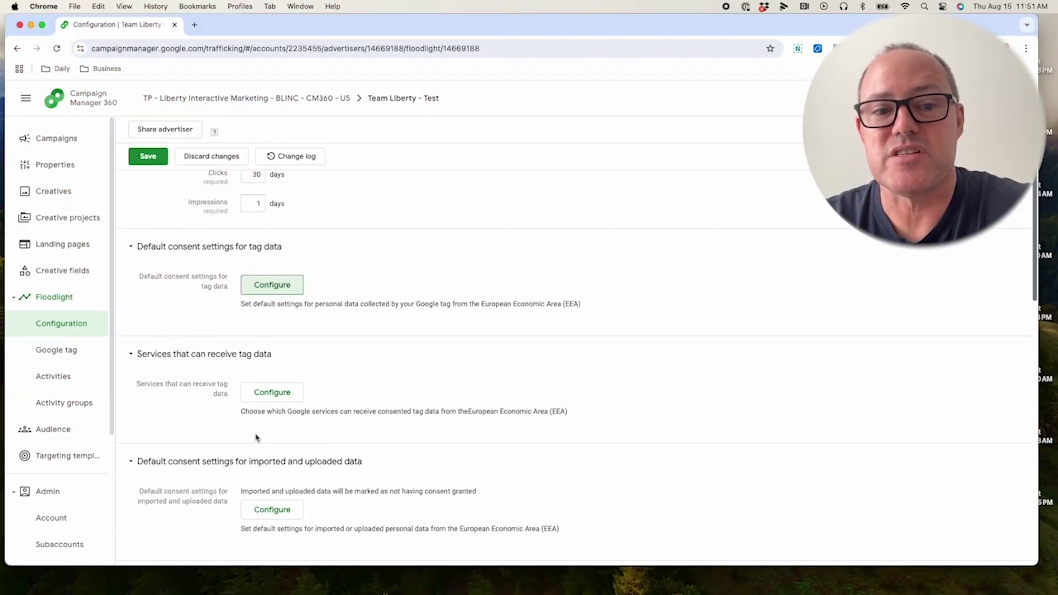
left_click(264, 384)
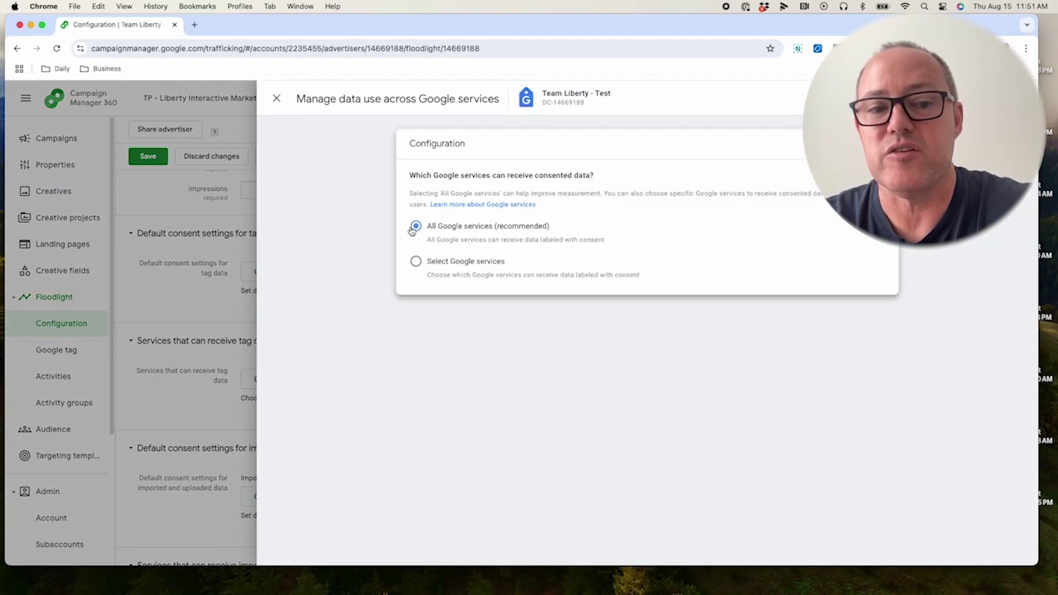
left_click(415, 261)
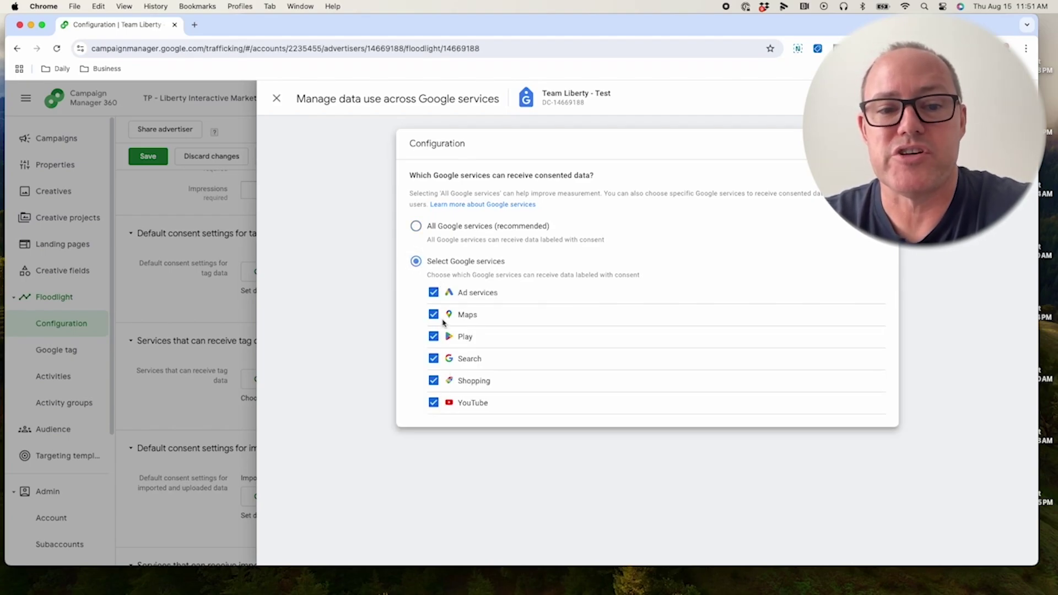
left_click(416, 226)
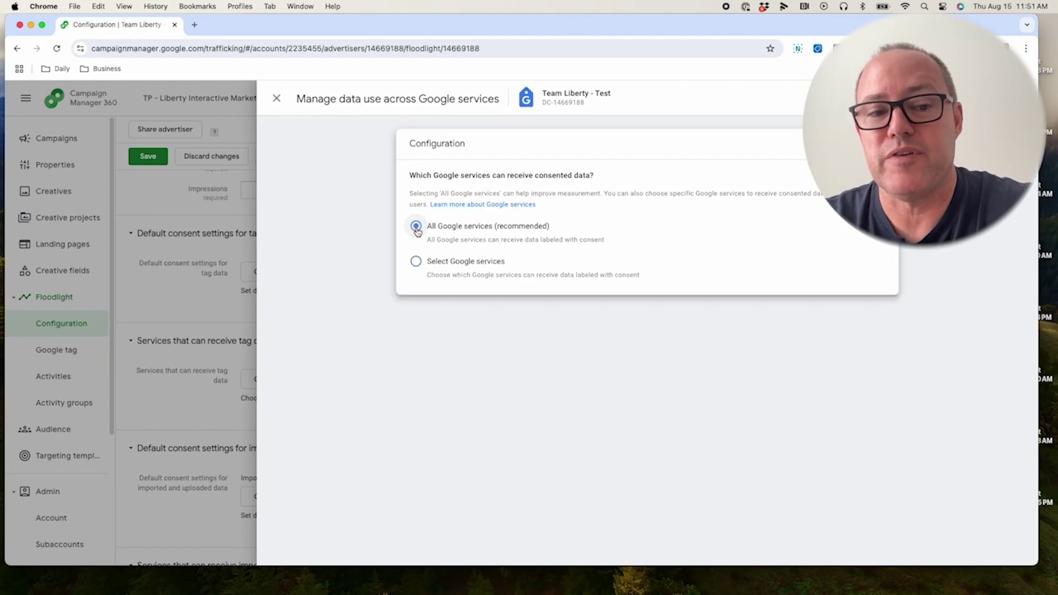
left_click(277, 98)
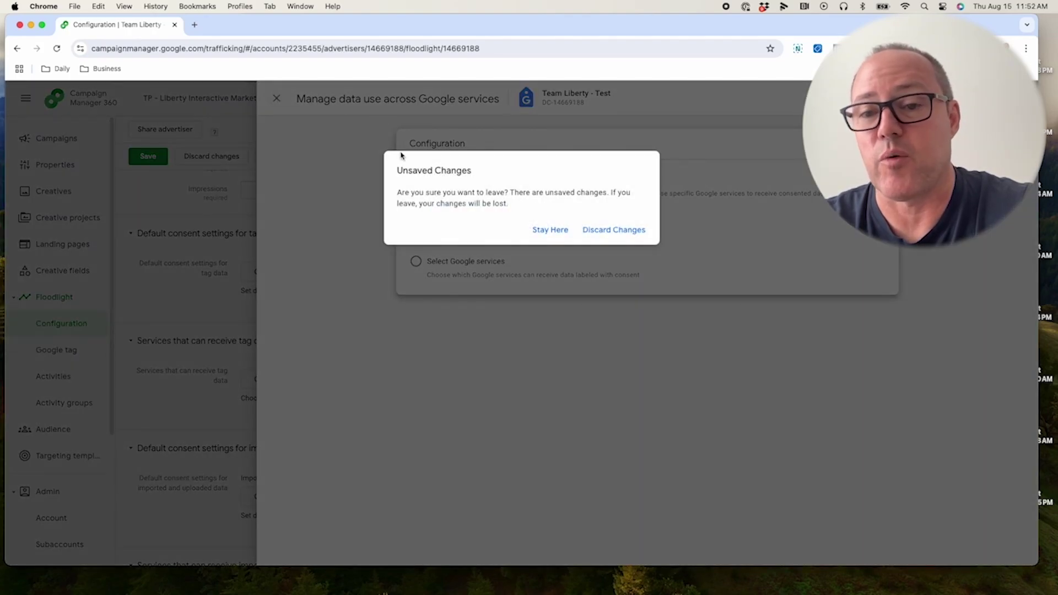
left_click(606, 229)
- Apply personalized ad exclusions to all Floodlight activities, trying all locations before choosing select locations
scroll(263, 447, "down", 2)
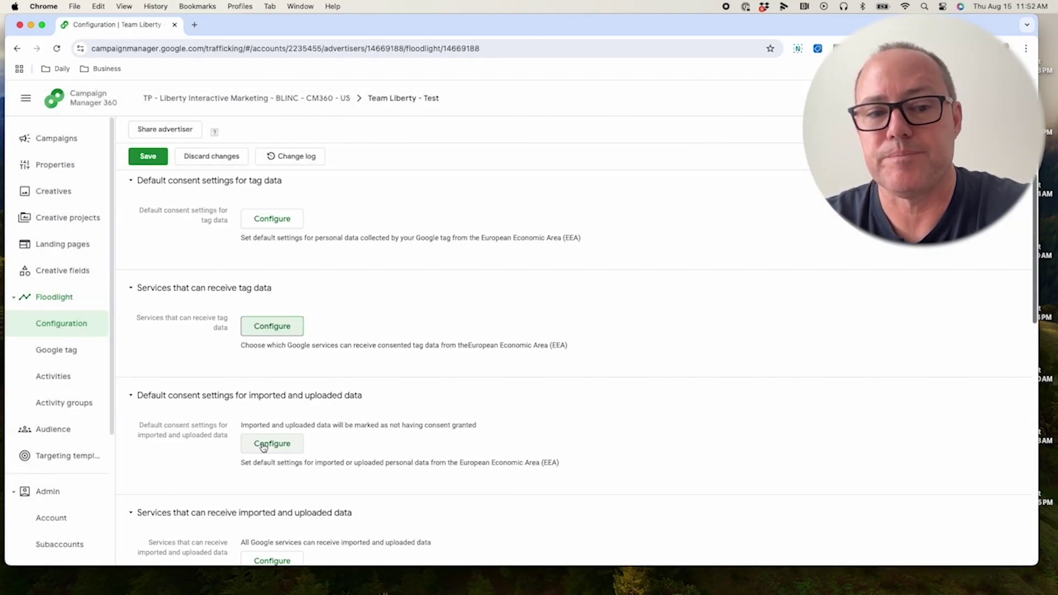
scroll(263, 447, "down", 2)
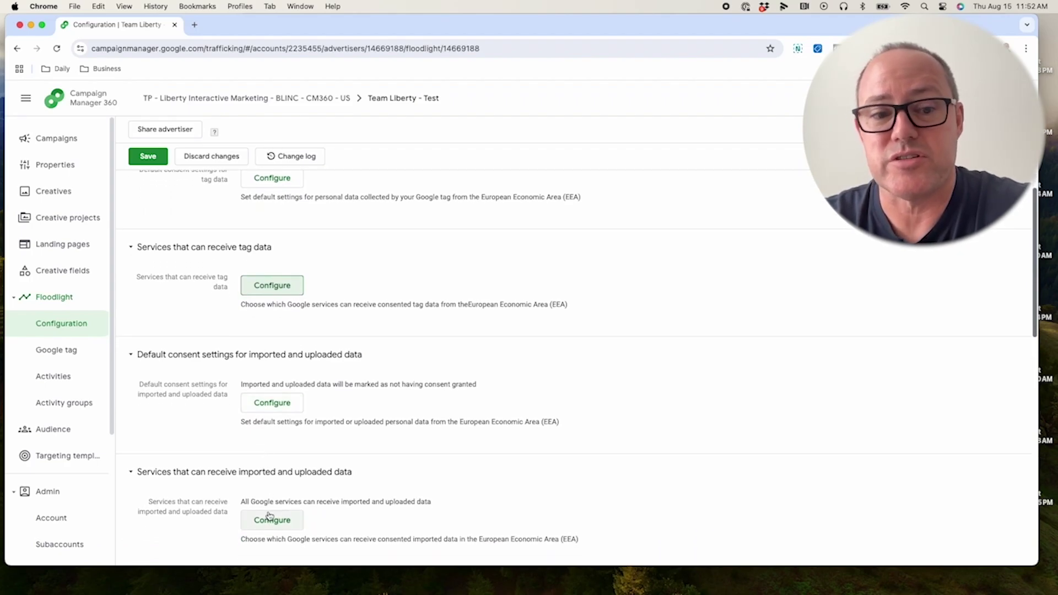
scroll(268, 516, "down", 4)
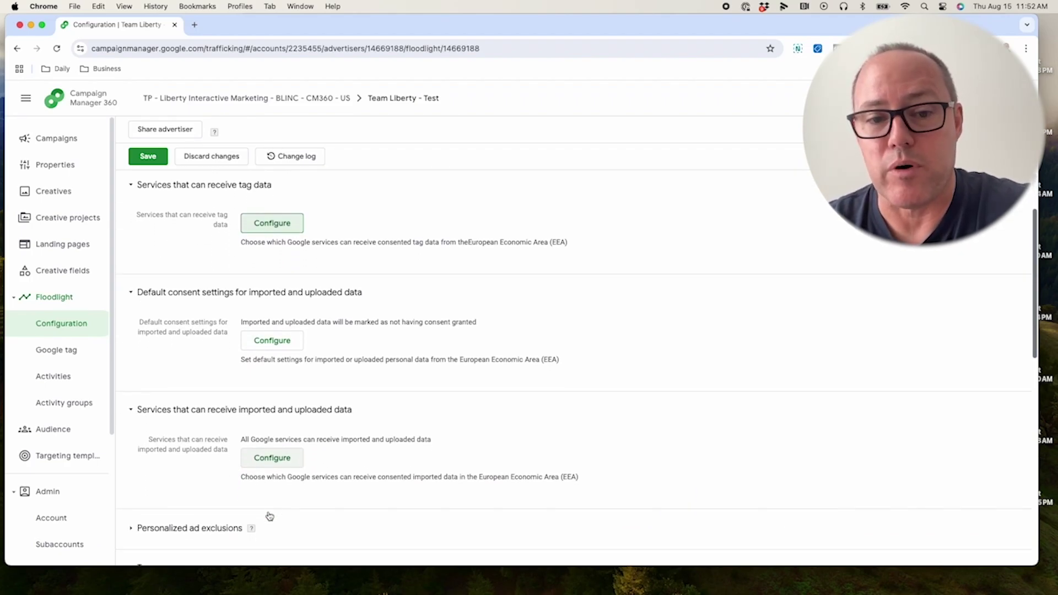
scroll(178, 490, "down", 4)
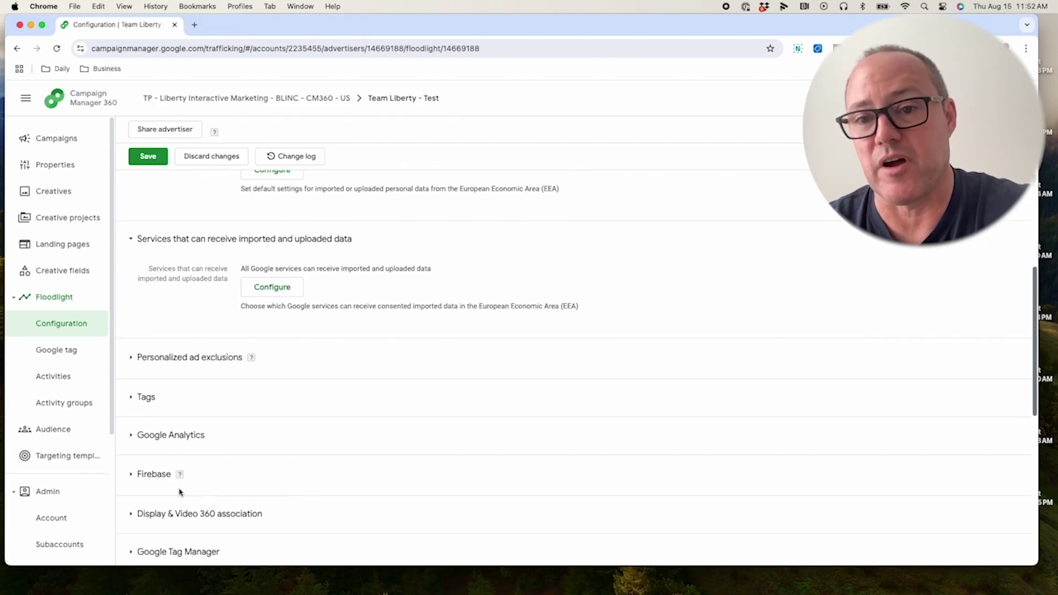
left_click(131, 358)
scroll(138, 368, "down", 2)
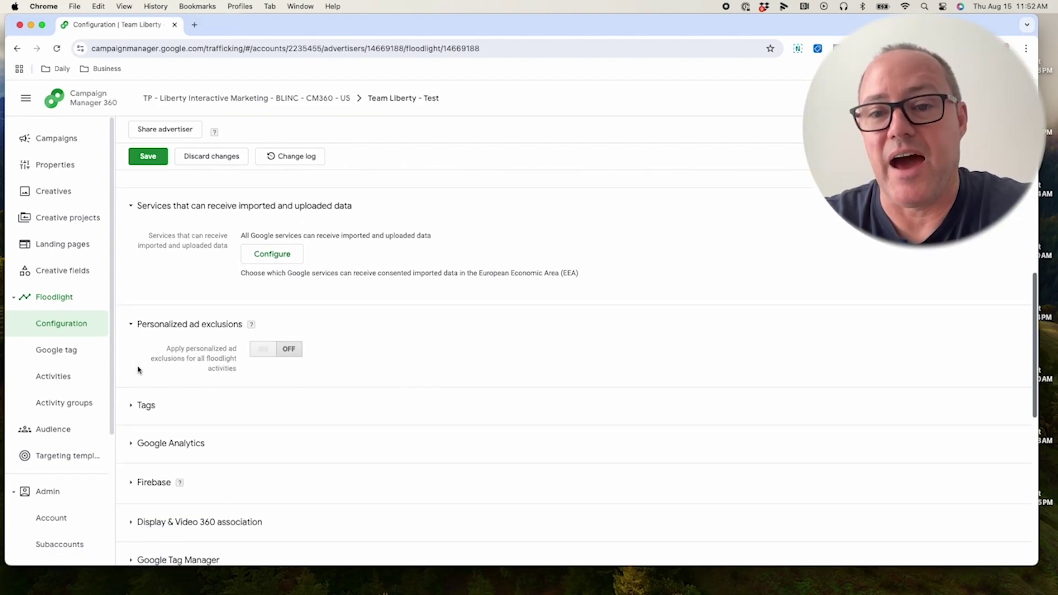
left_click(264, 340)
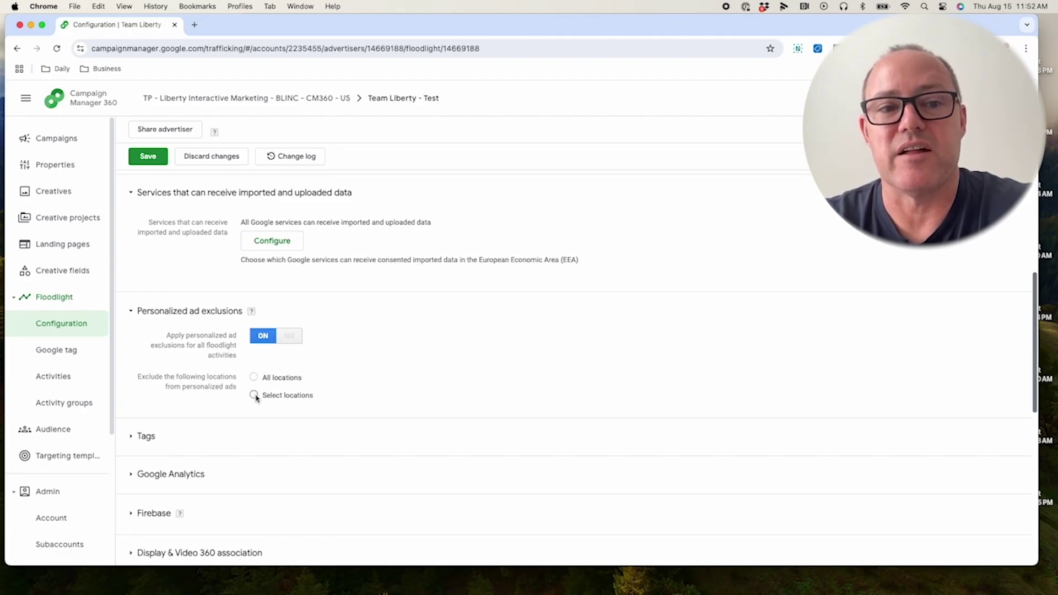
left_click(254, 377)
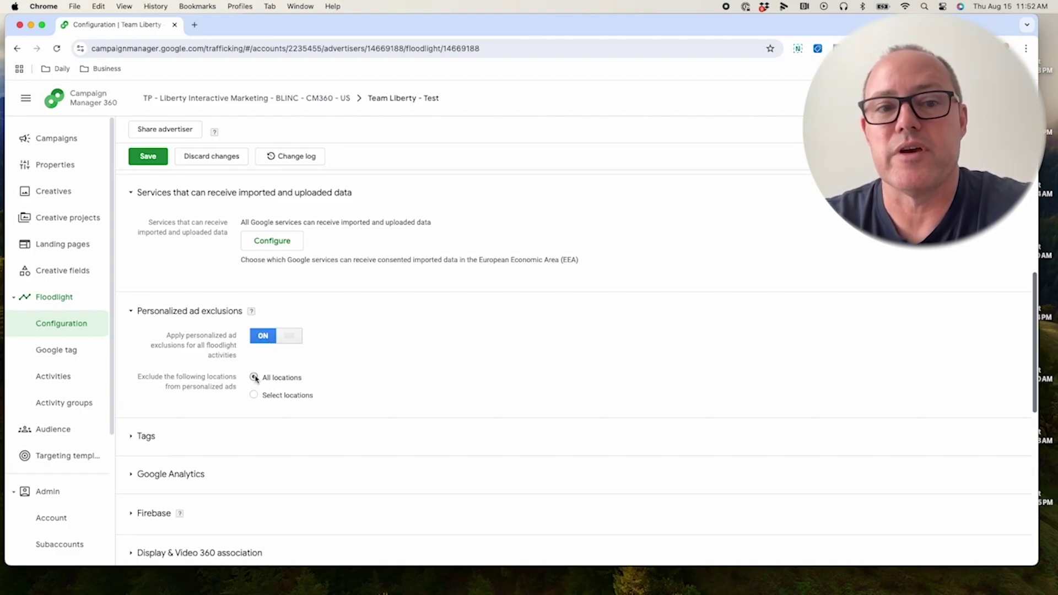
left_click(253, 395)
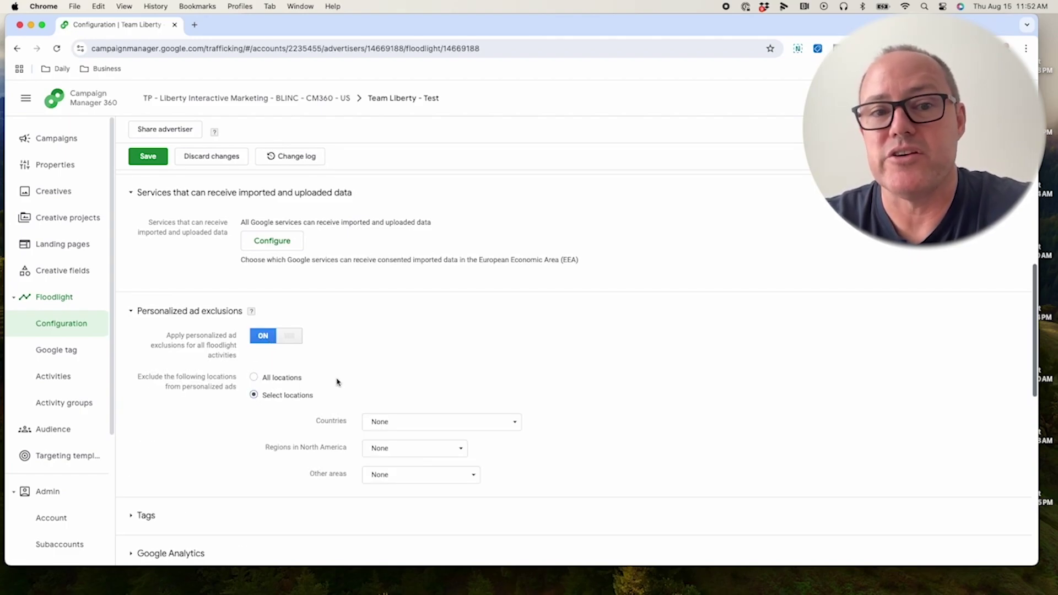
- View the countries, North American regions and other areas offered for exclusion, and turn personalized ad exclusions off
scroll(337, 380, "down", 3)
left_click(404, 328)
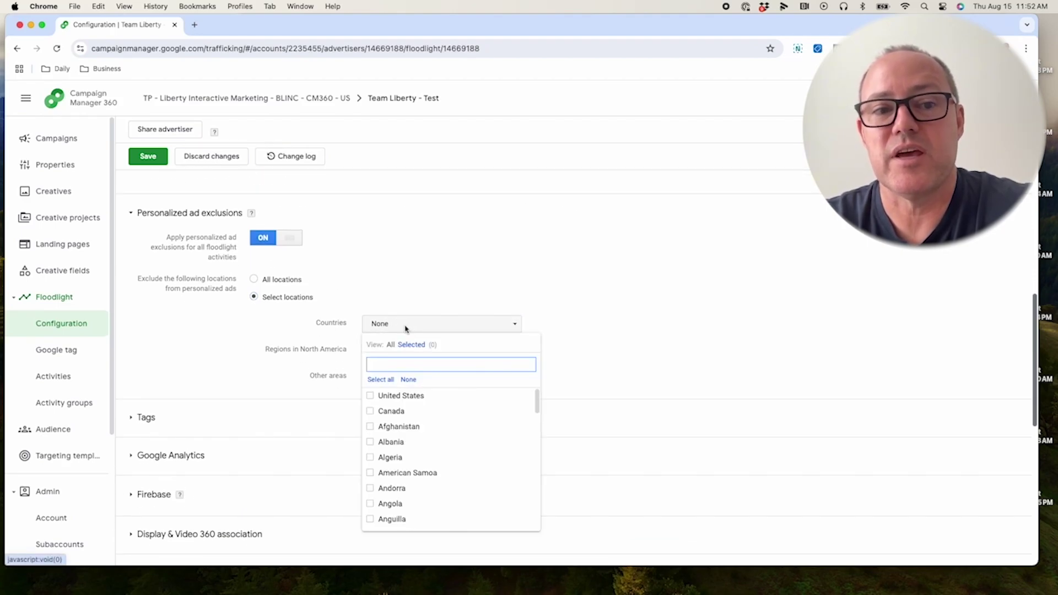
left_click(406, 329)
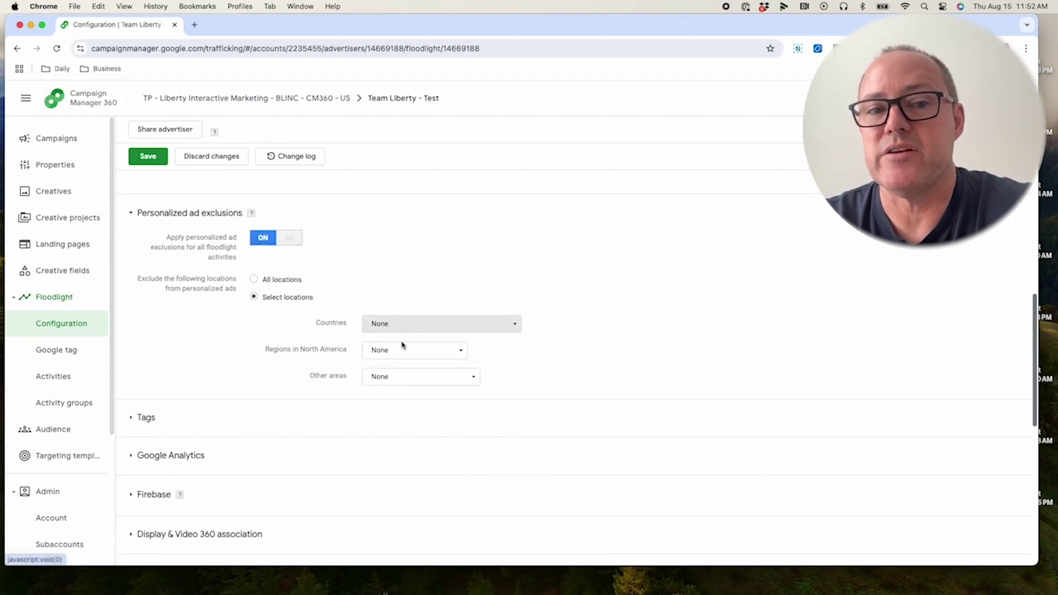
left_click(401, 352)
left_click(401, 355)
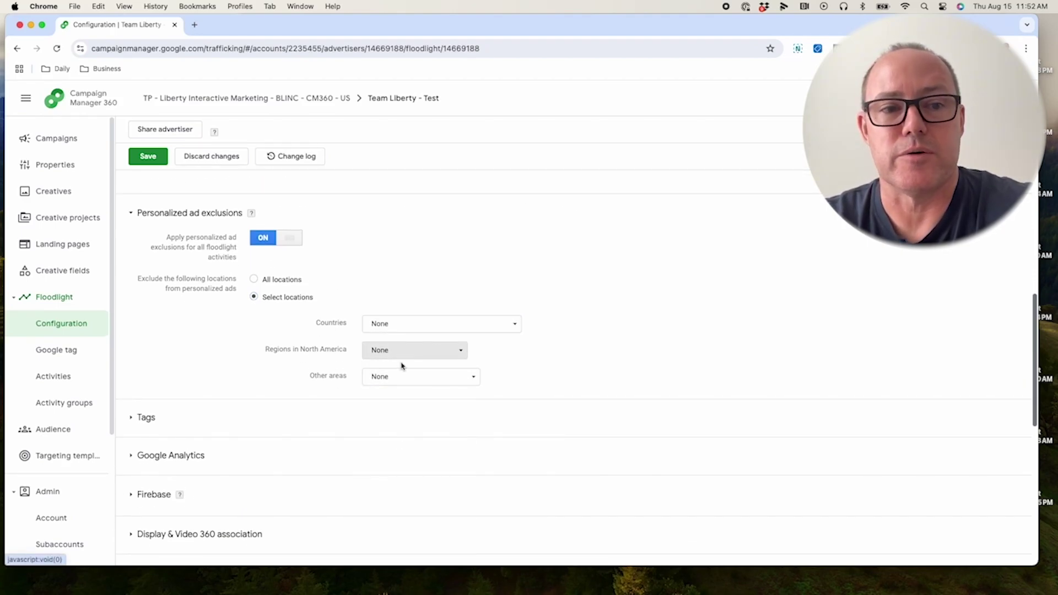
left_click(403, 378)
left_click(402, 379)
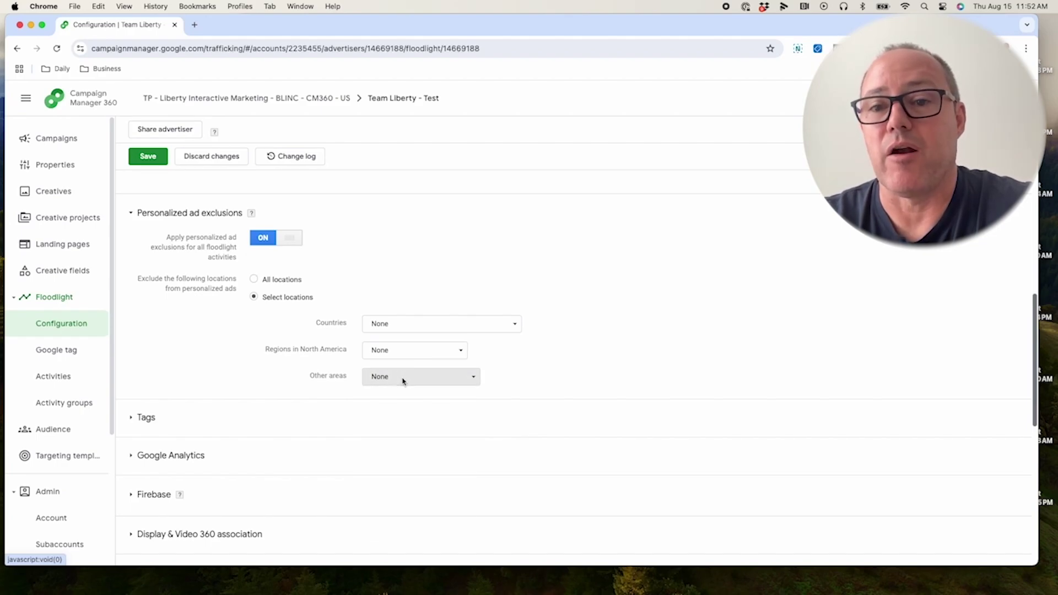
left_click(262, 238)
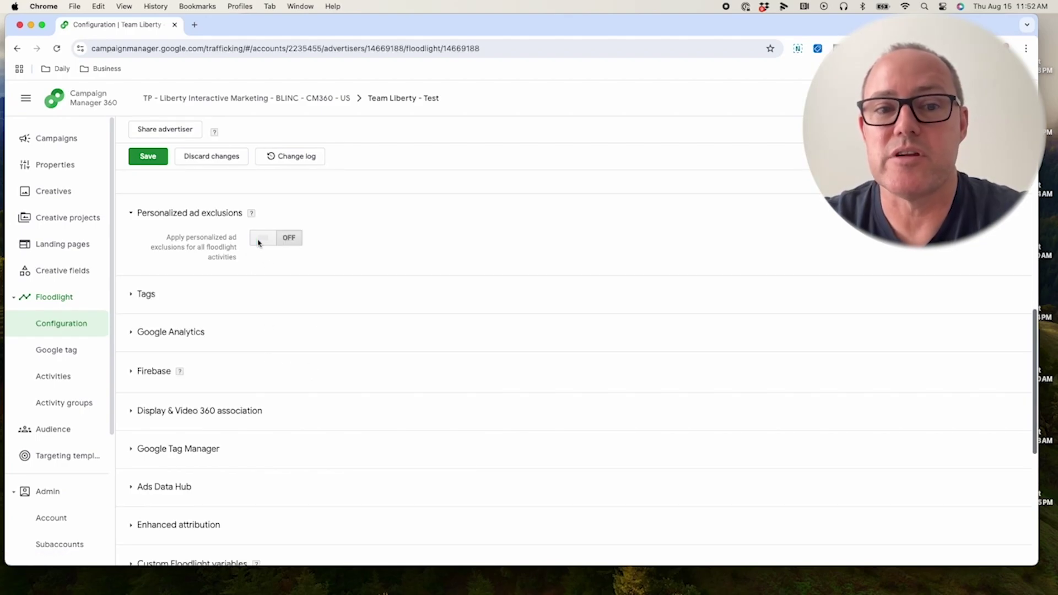
- Enable dynamic tags for the Floodlight configuration
left_click(132, 295)
scroll(153, 330, "down", 2)
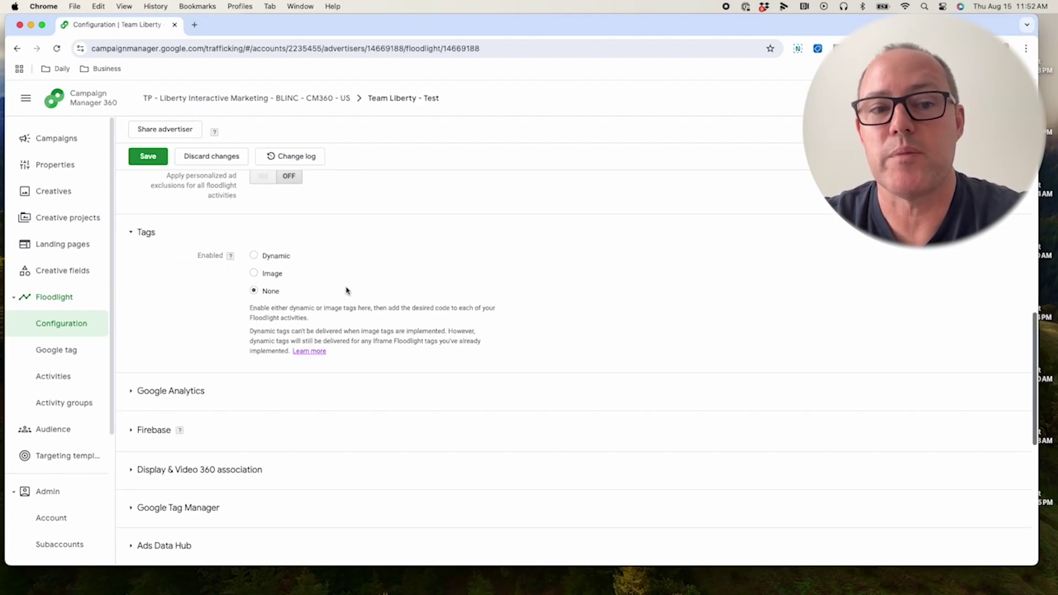
left_click(254, 256)
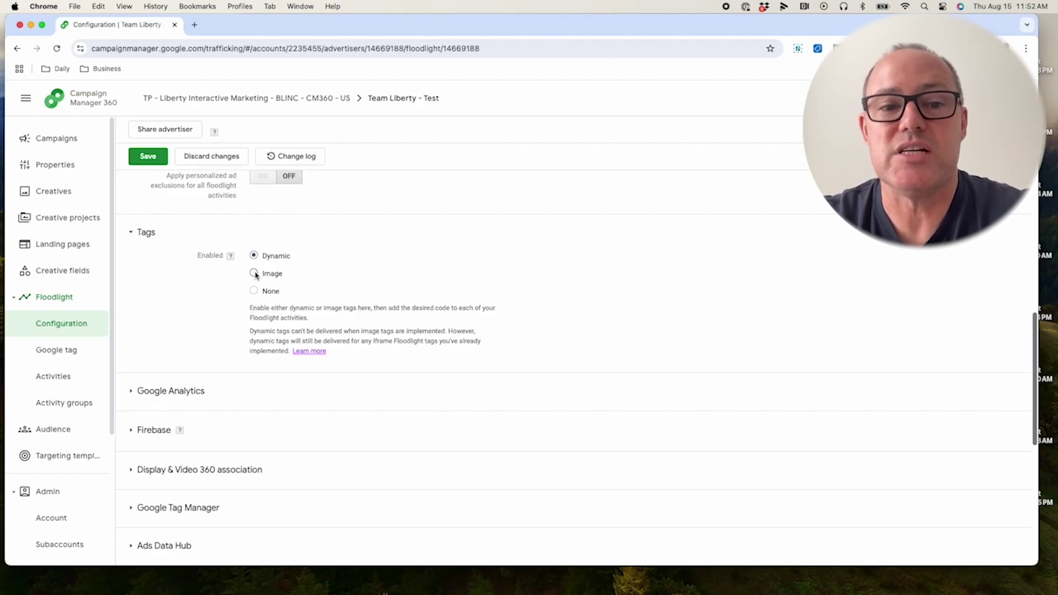
- View the property selection options for a new Google Analytics link and close it without linking a property
scroll(208, 304, "down", 2)
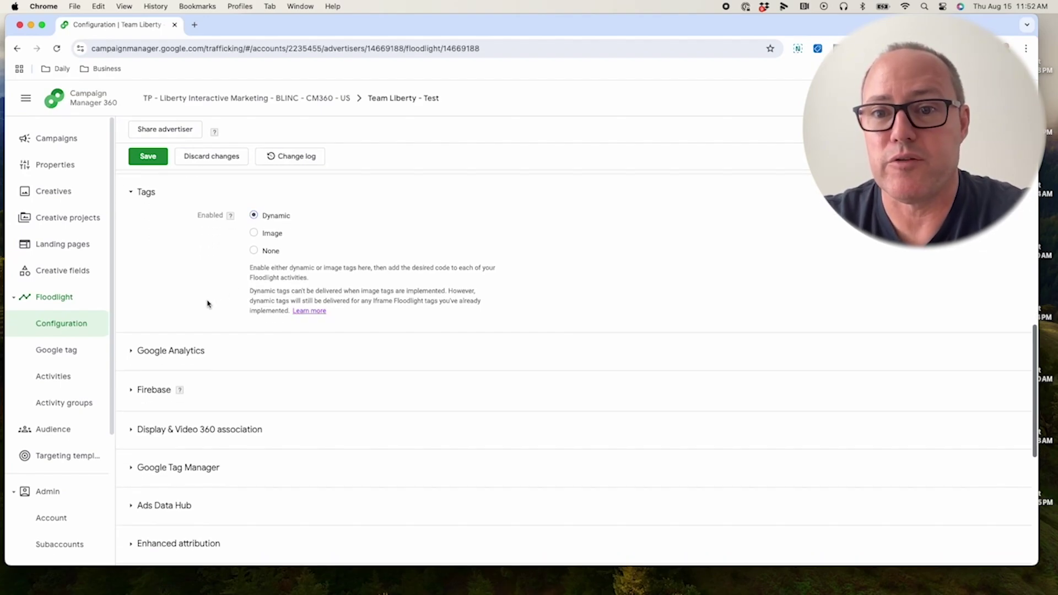
left_click(131, 351)
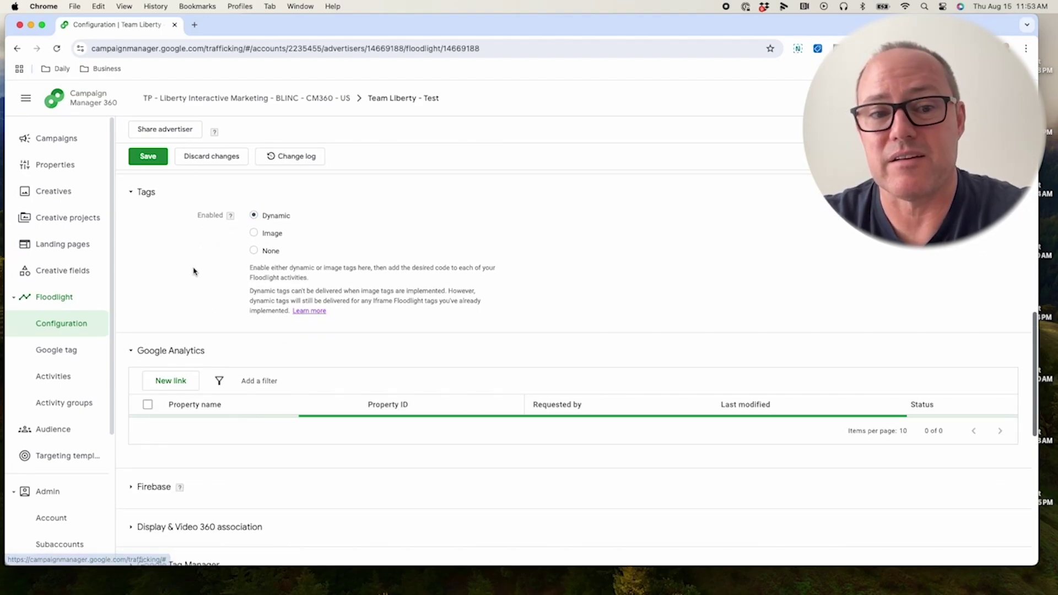
scroll(194, 271, "down", 2)
left_click(165, 346)
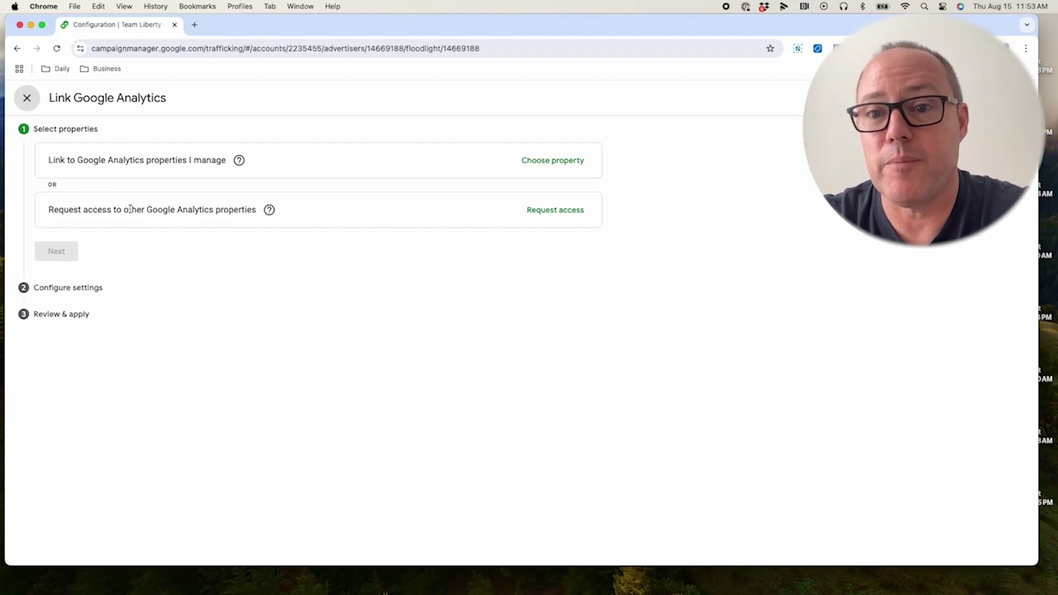
left_click(27, 98)
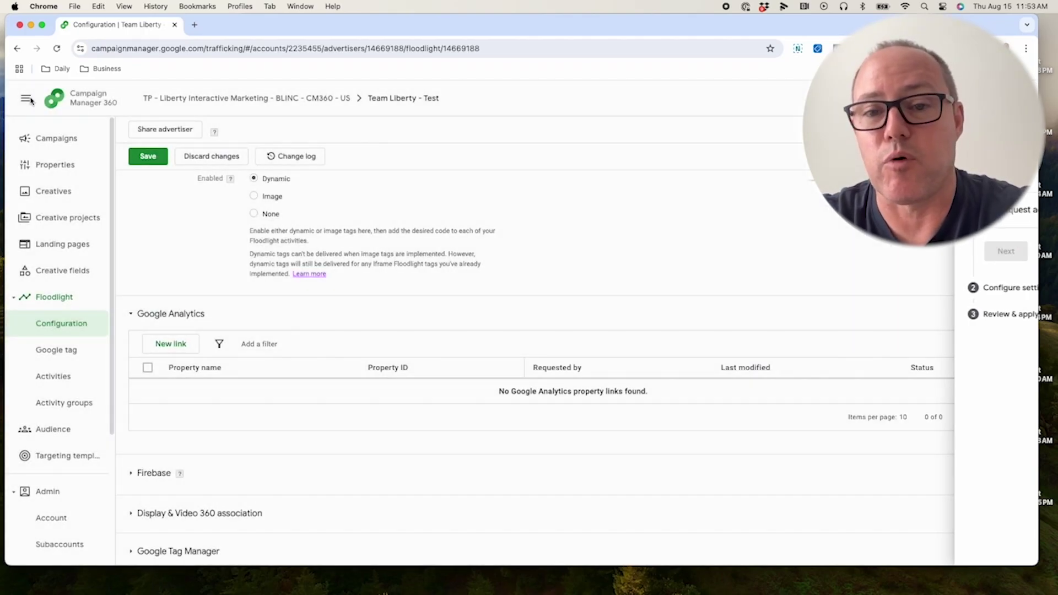
- Start a Firebase project link and leave it without entering a project ID
scroll(174, 264, "down", 3)
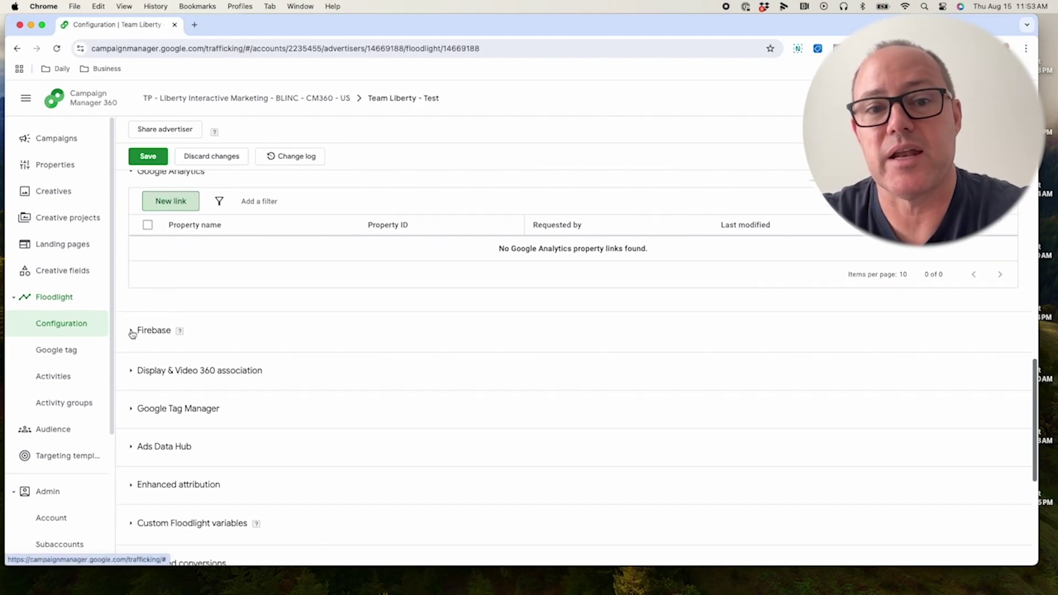
left_click(134, 331)
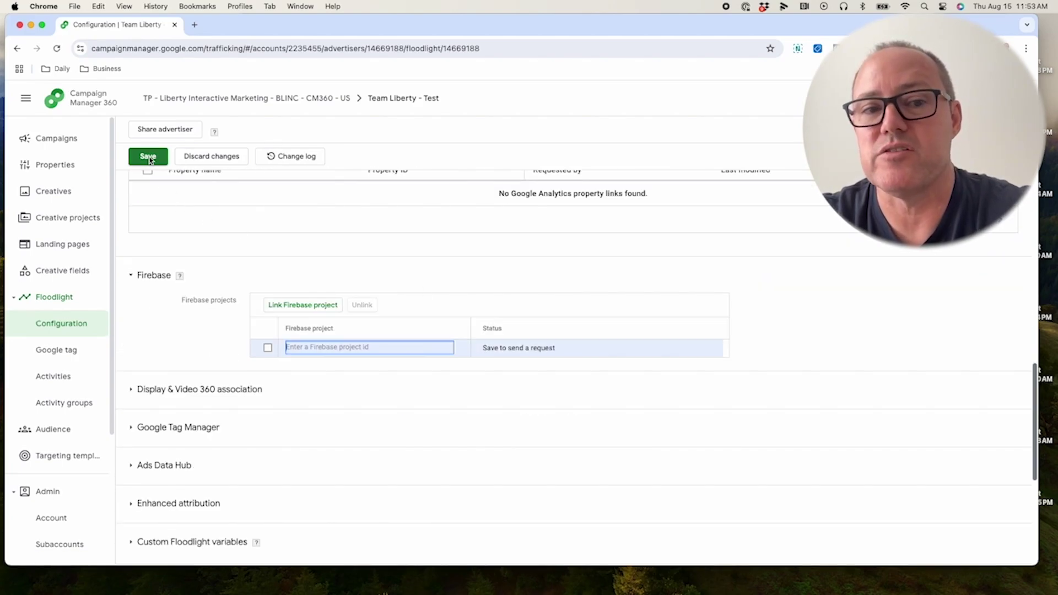
left_click(132, 390)
- Start a new Display & Video 360 association, consent to the information sharing, and leave the partner blank
left_click(132, 405)
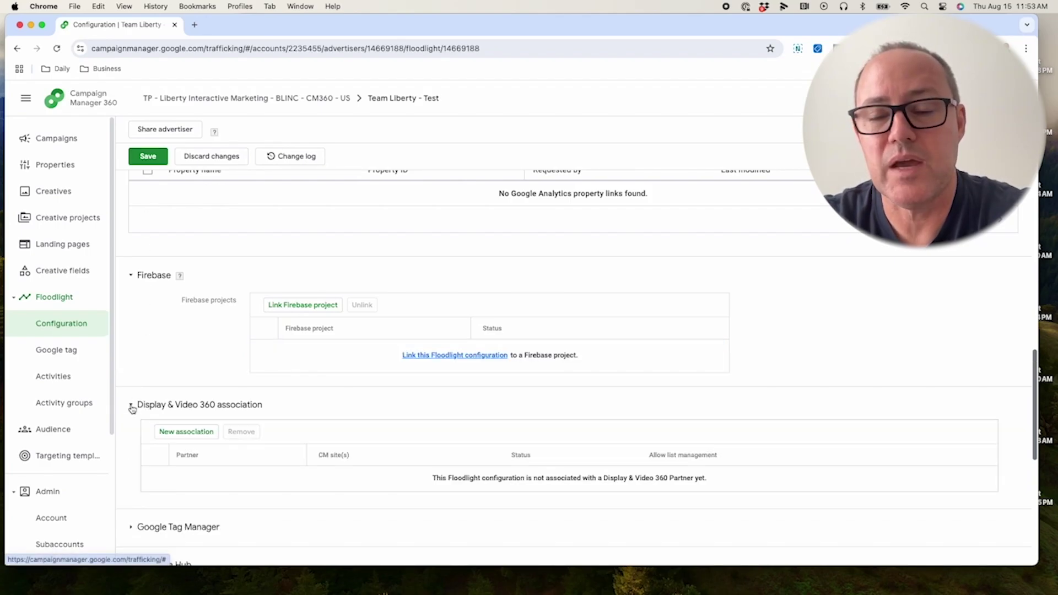
scroll(131, 406, "down", 2)
left_click(185, 334)
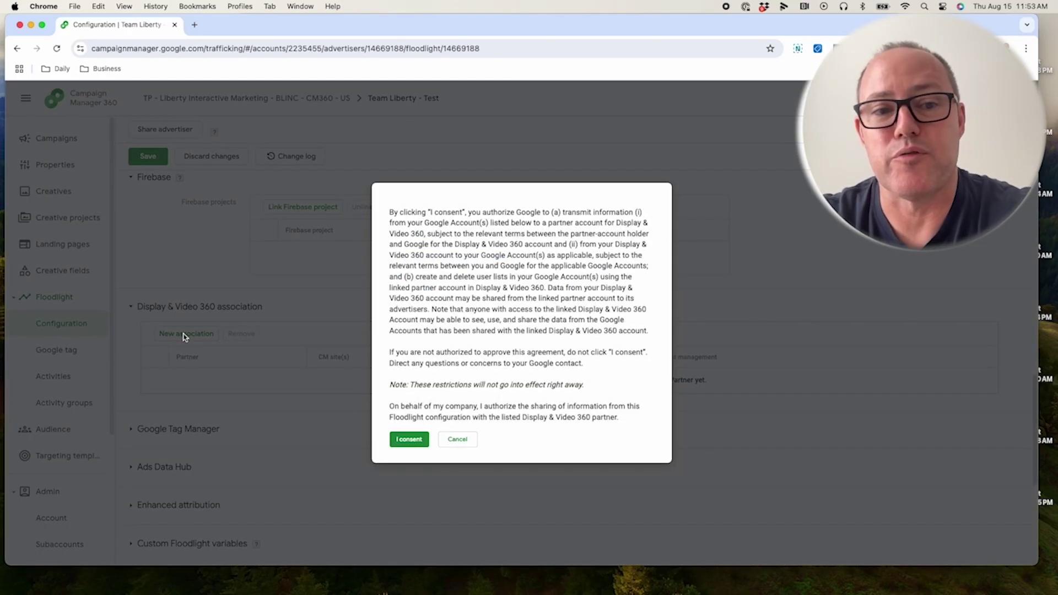
left_click(408, 439)
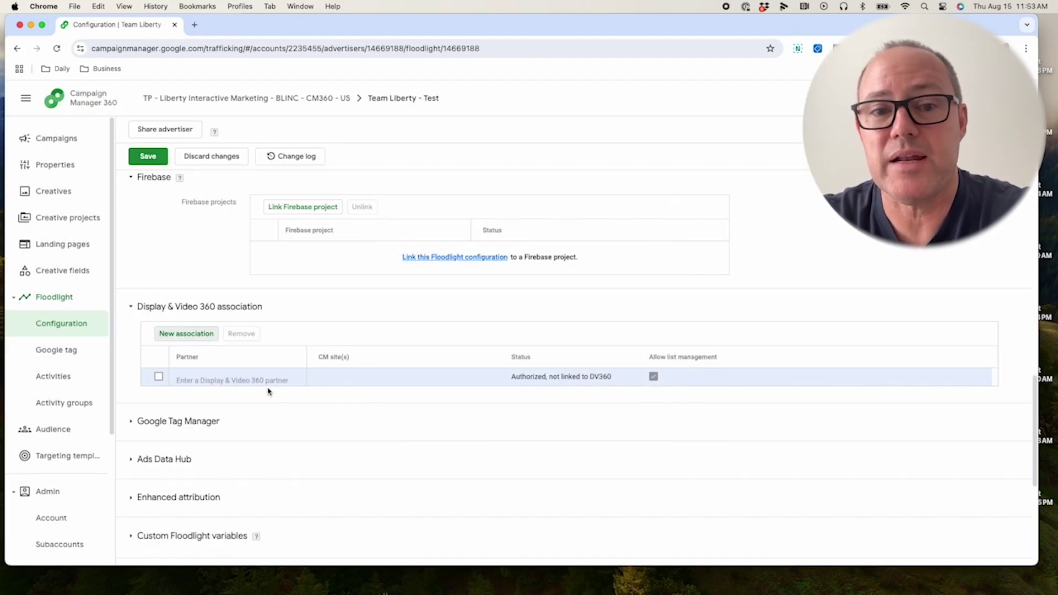
left_click(214, 378)
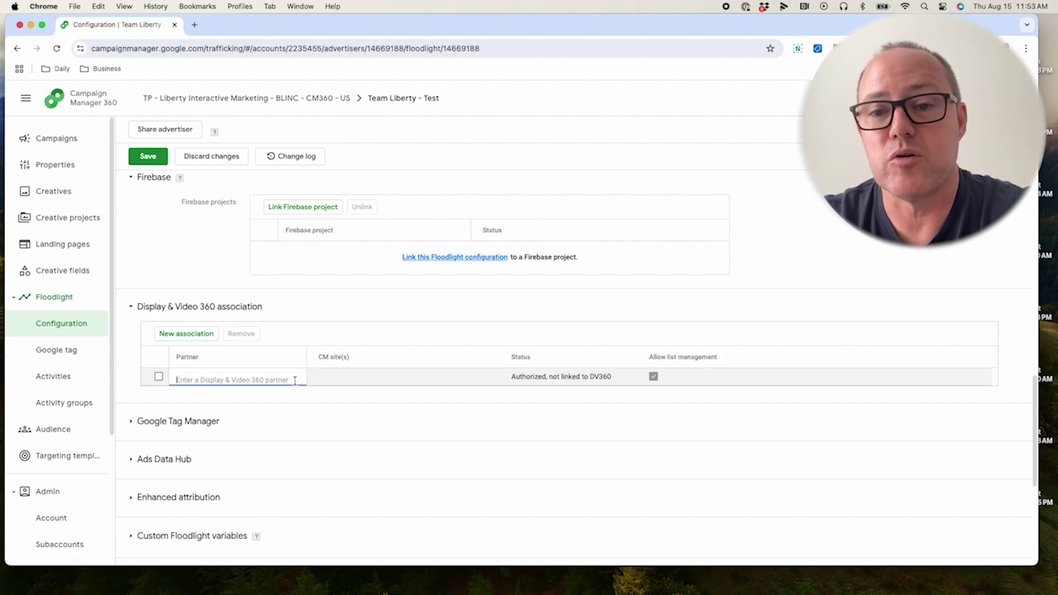
left_click(315, 385)
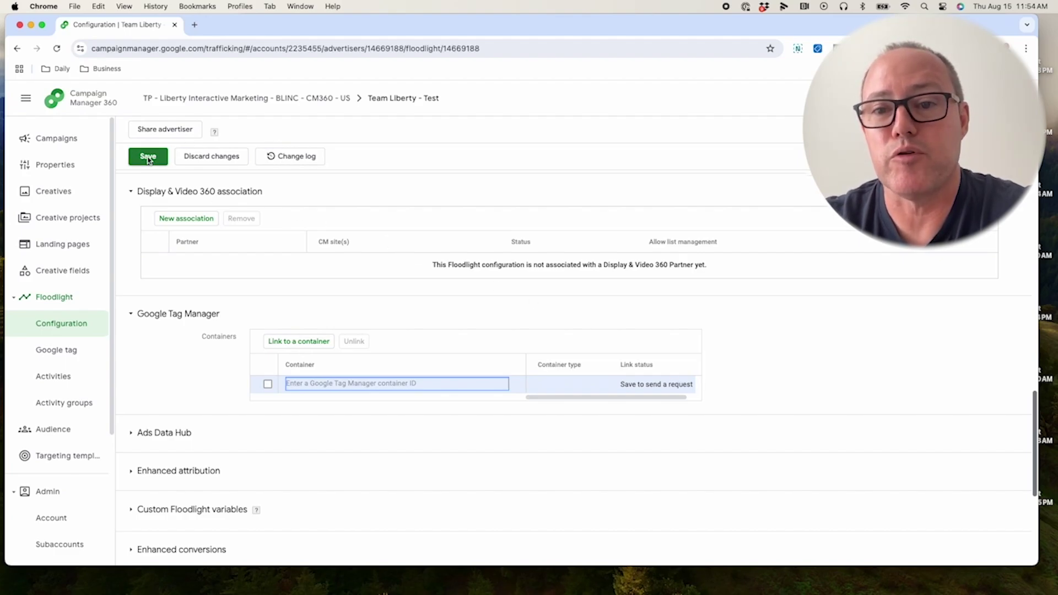
- Expand the enhanced attribution settings, and name Custom Floodlight variables 1, 2 and 3 PagePath, Domain and Action
left_click(143, 394)
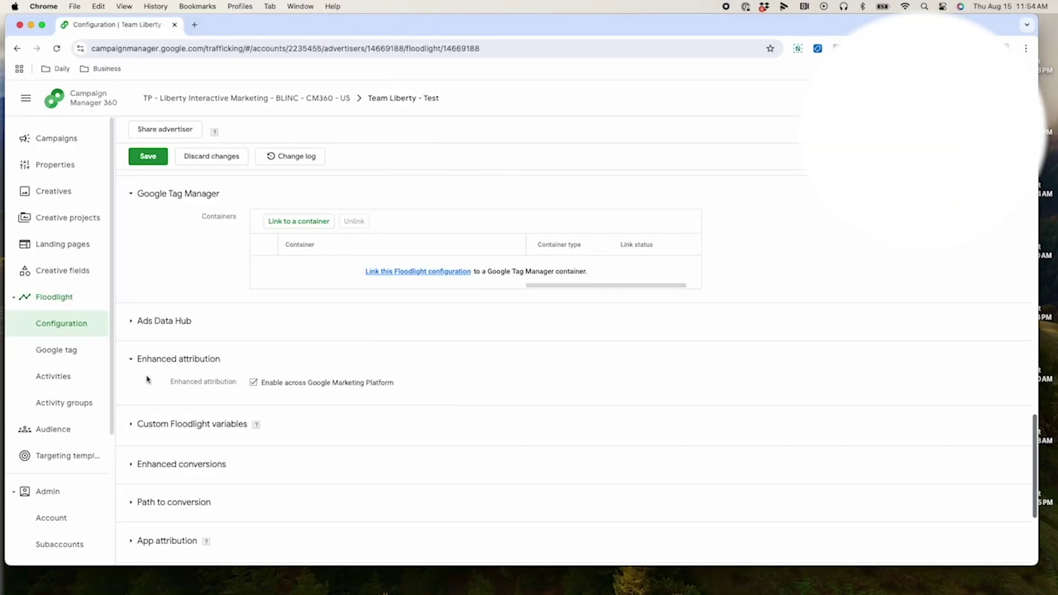
scroll(146, 379, "down", 2)
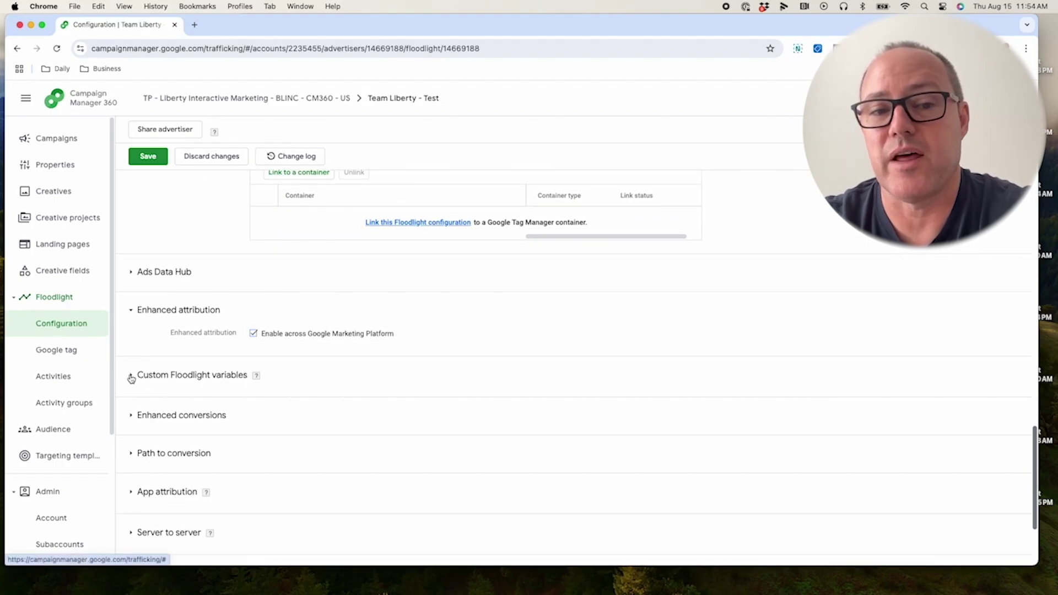
left_click(131, 378)
scroll(161, 372, "down", 3)
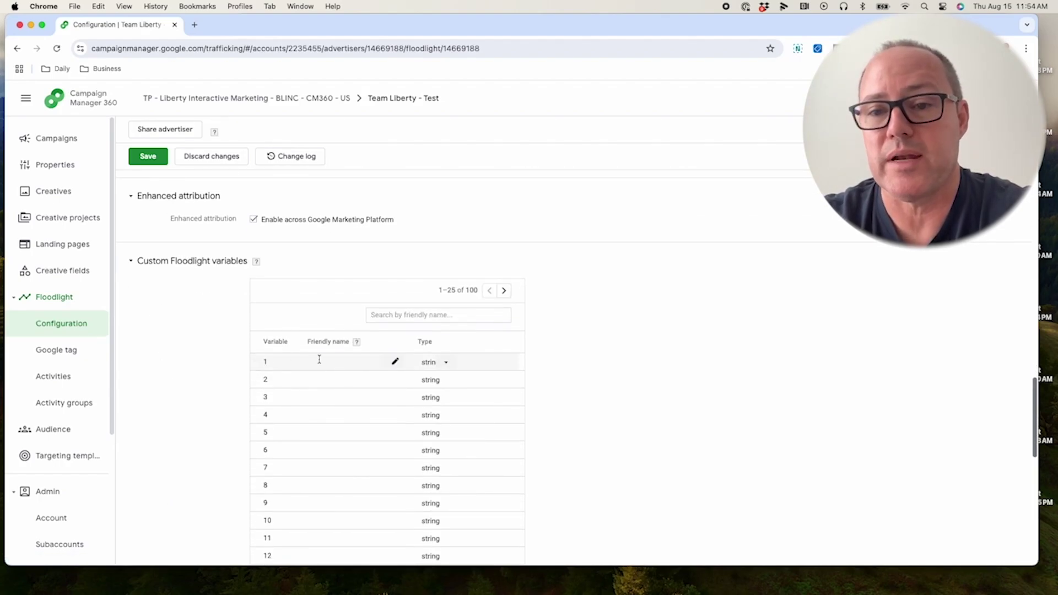
left_click(319, 359)
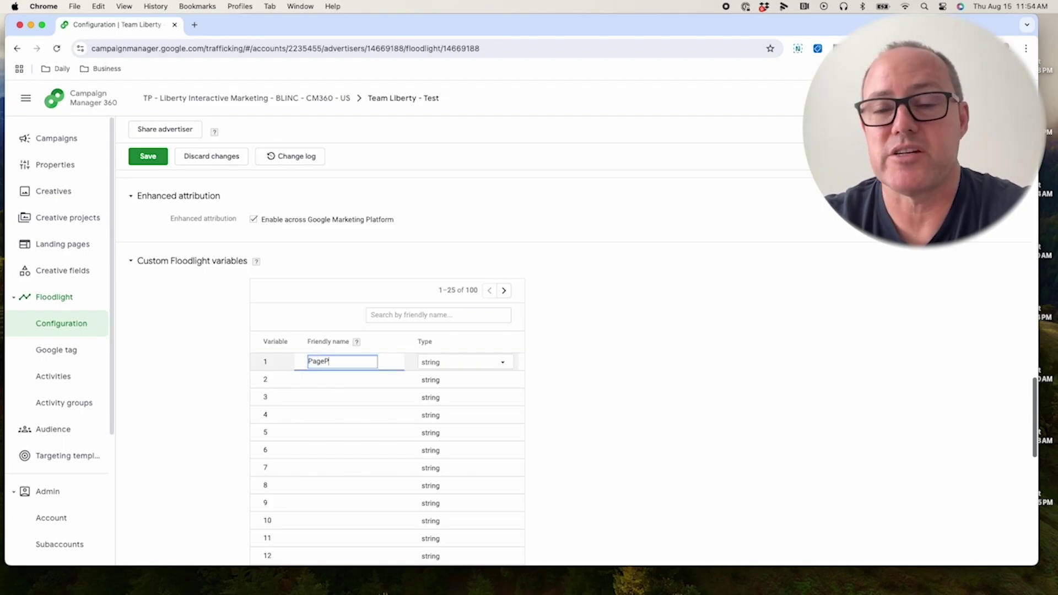
type("PagePath")
left_click(320, 380)
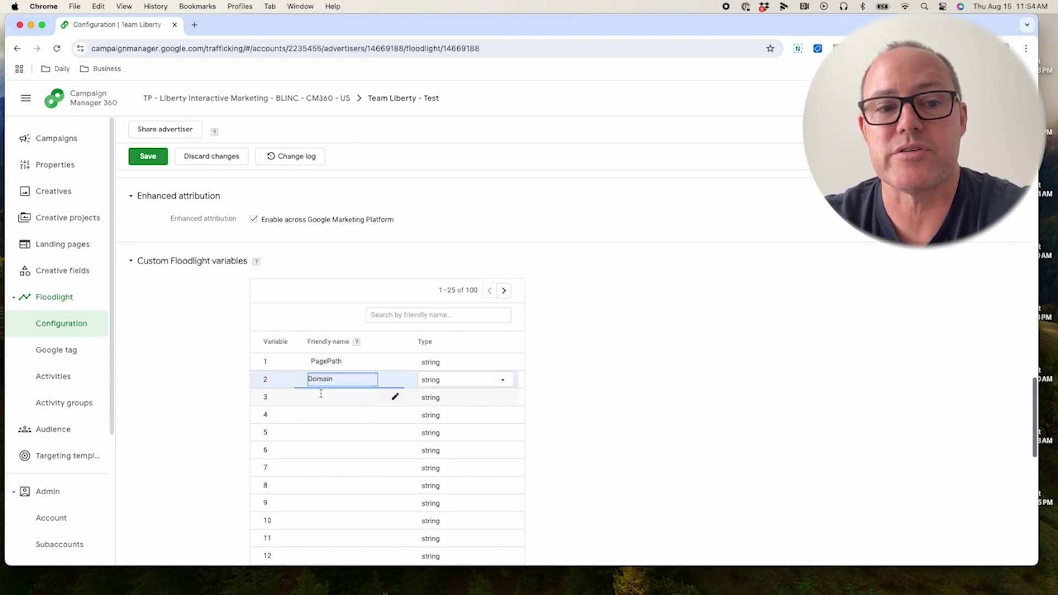
left_click(322, 398)
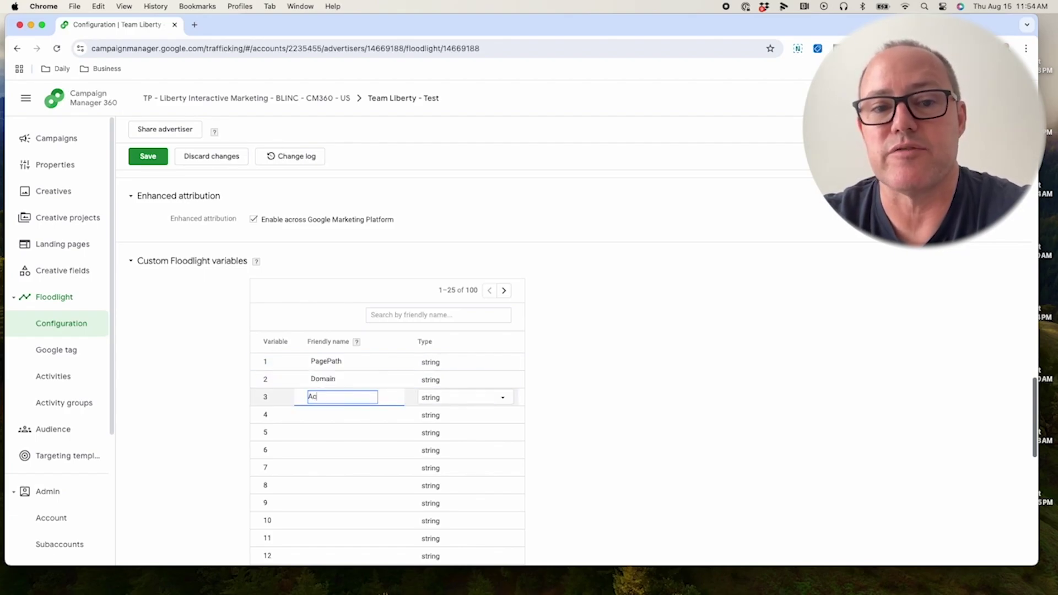
left_click(207, 398)
- Turn on enhanced conversions, confirm compliance with Google's policies, and enable automatic detection of user-provided data
scroll(207, 398, "down", 4)
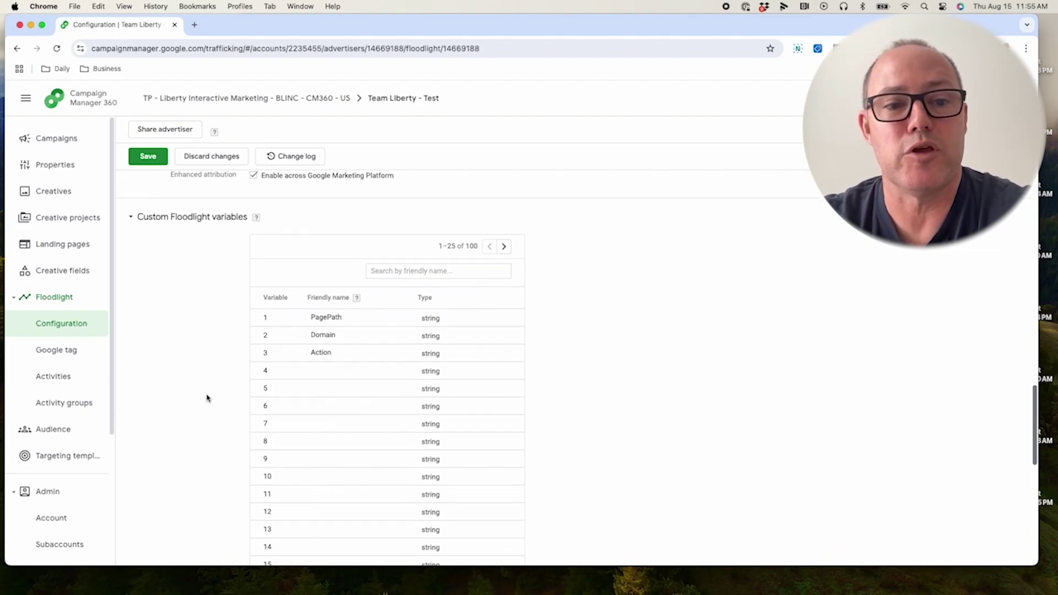
scroll(207, 398, "down", 10)
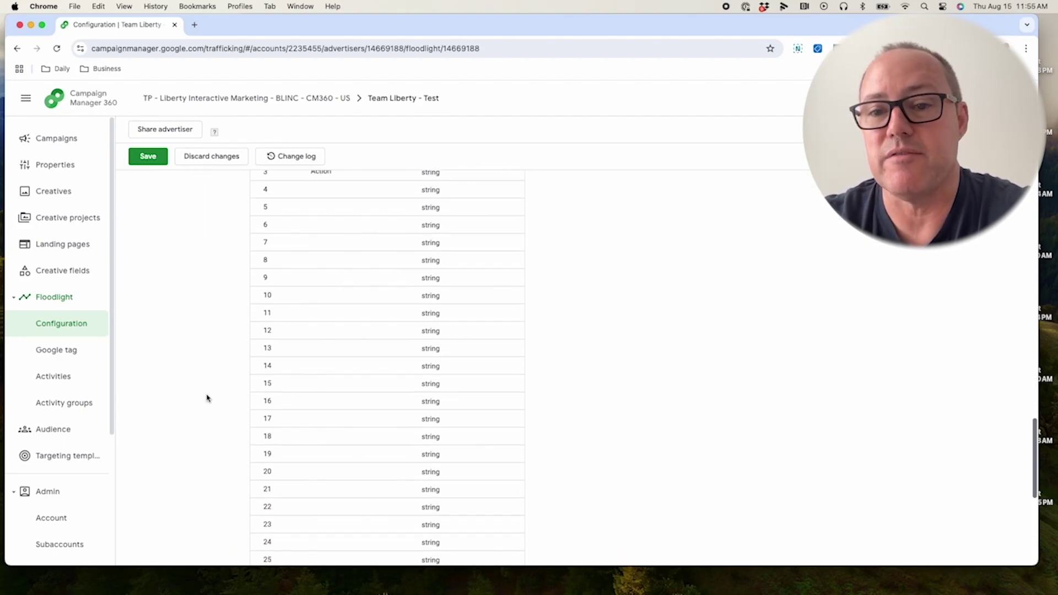
scroll(207, 397, "down", 5)
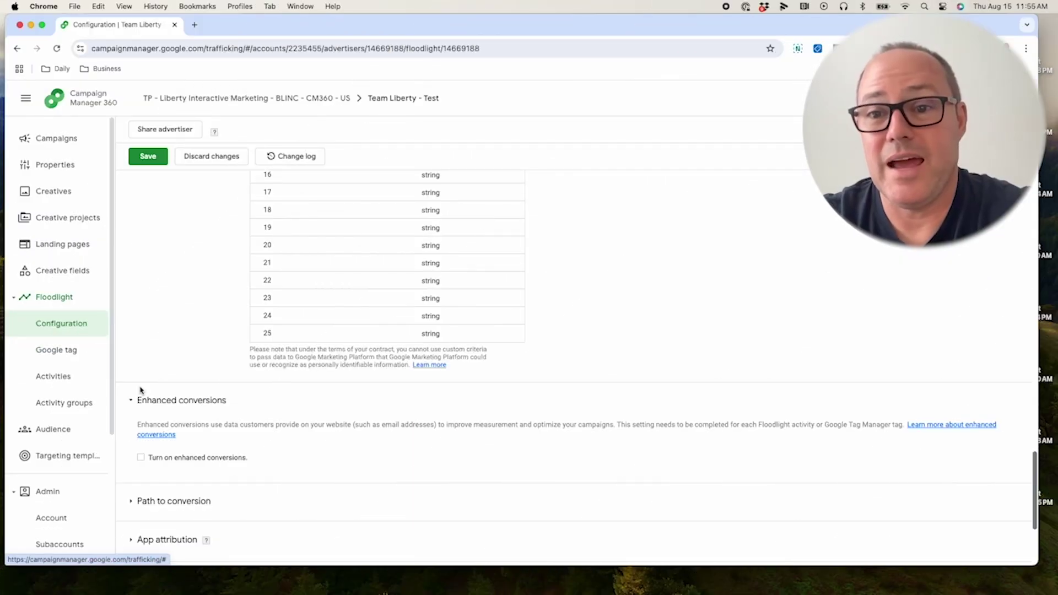
scroll(165, 346, "down", 2)
scroll(165, 346, "down", 1)
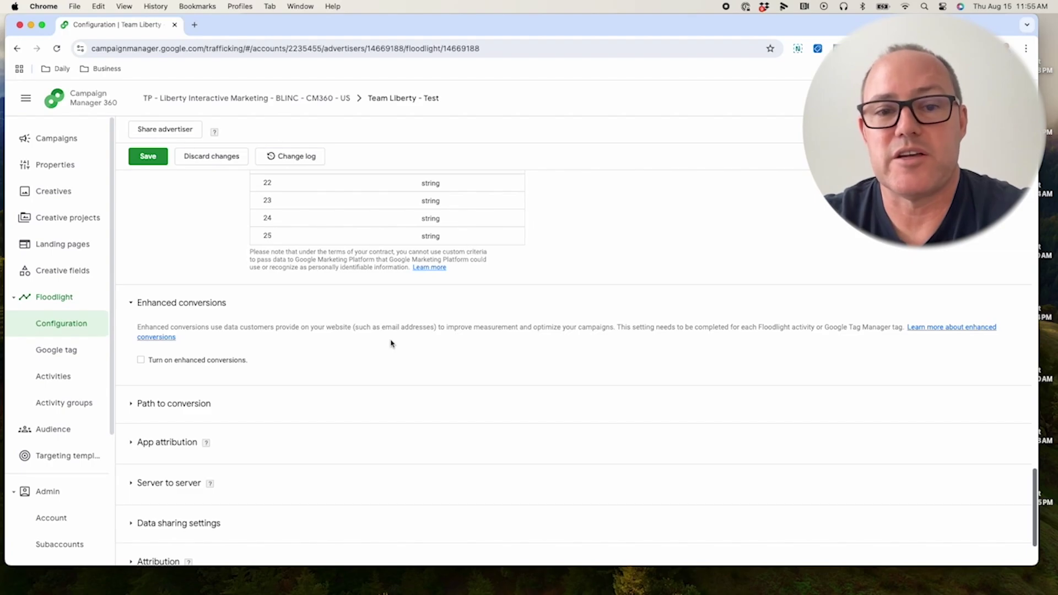
left_click(141, 360)
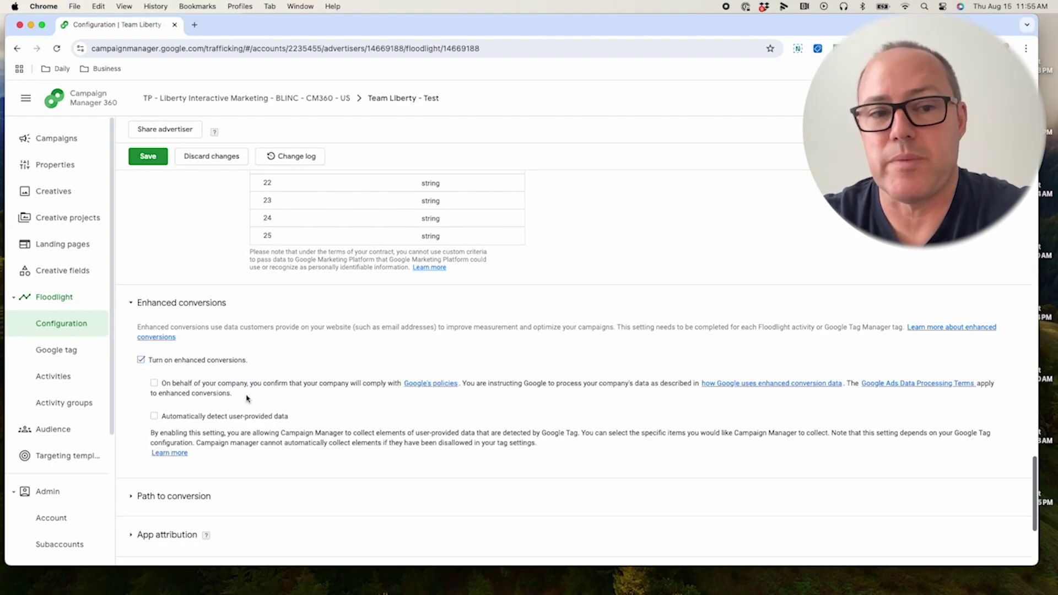
left_click(155, 383)
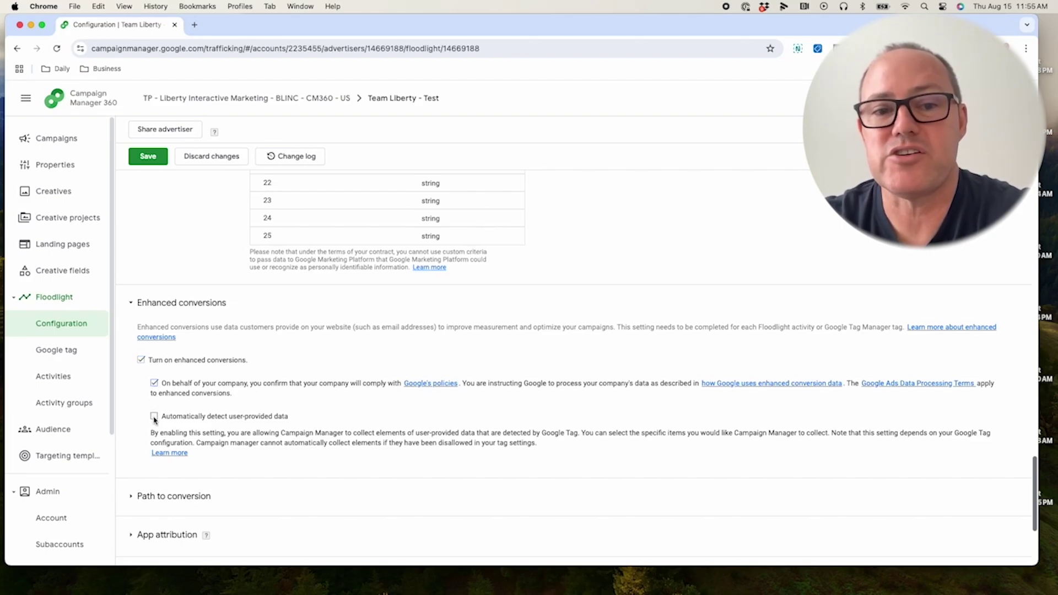
left_click(154, 417)
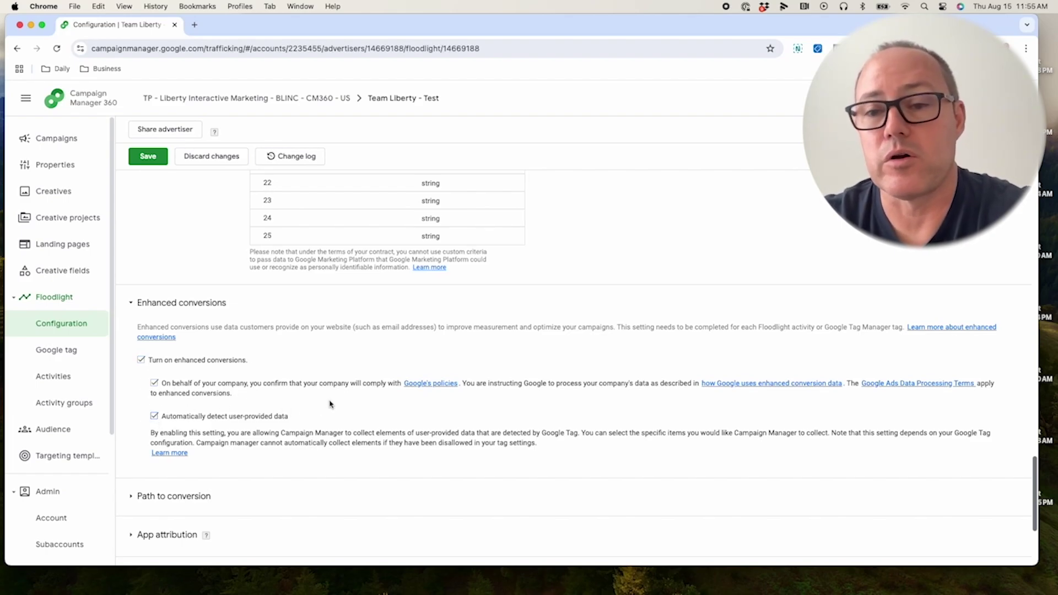
- Enable the extended path length of 200 interactions for Path to conversion
scroll(330, 405, "down", 3)
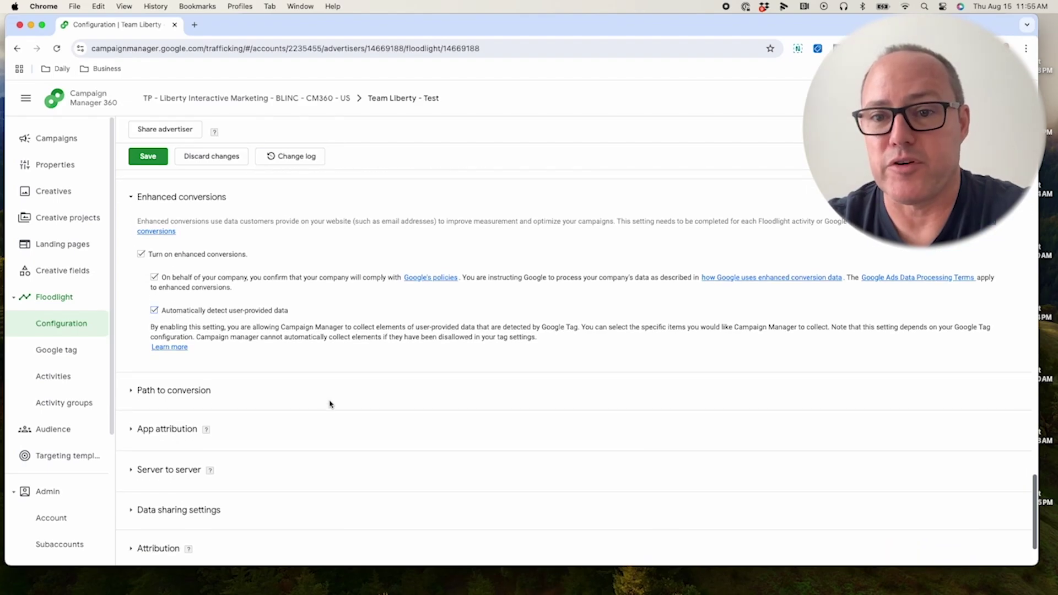
left_click(131, 391)
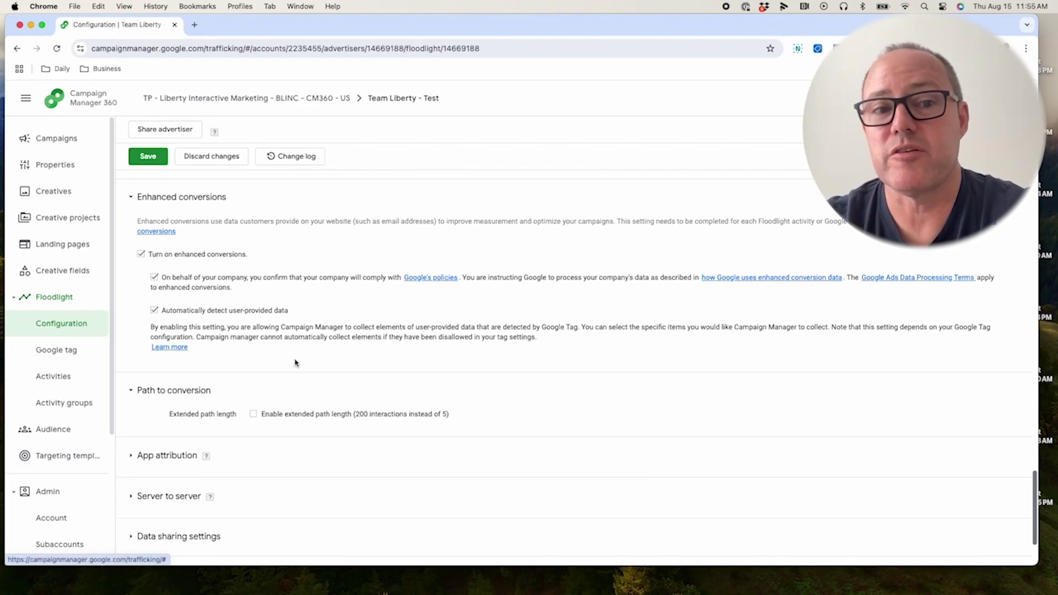
scroll(296, 362, "down", 3)
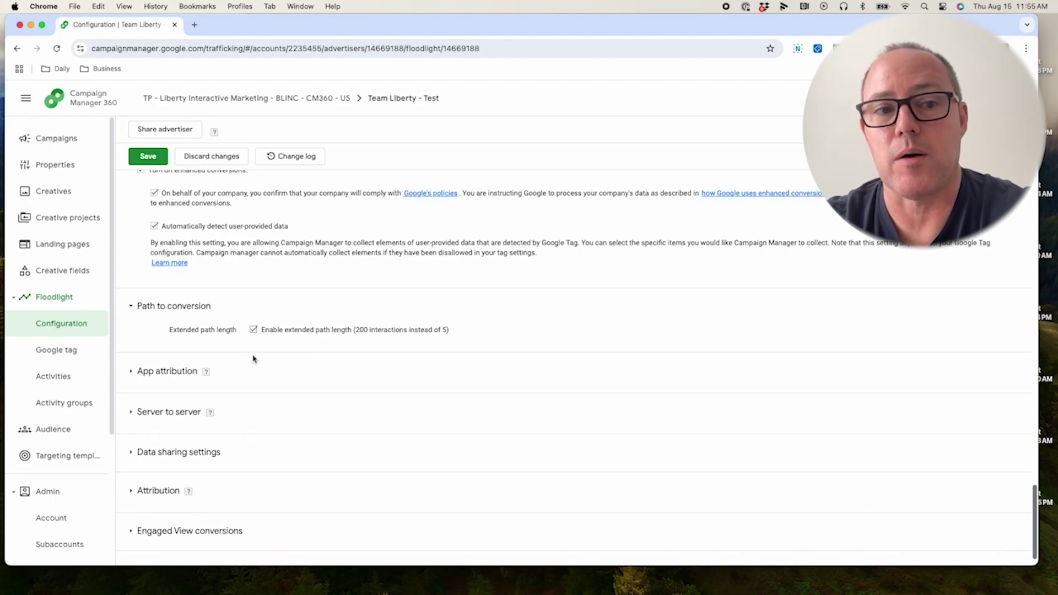
- Review the App attribution, Server to server and Data sharing settings, leaving Data sharing settings collapsed
scroll(254, 358, "down", 1)
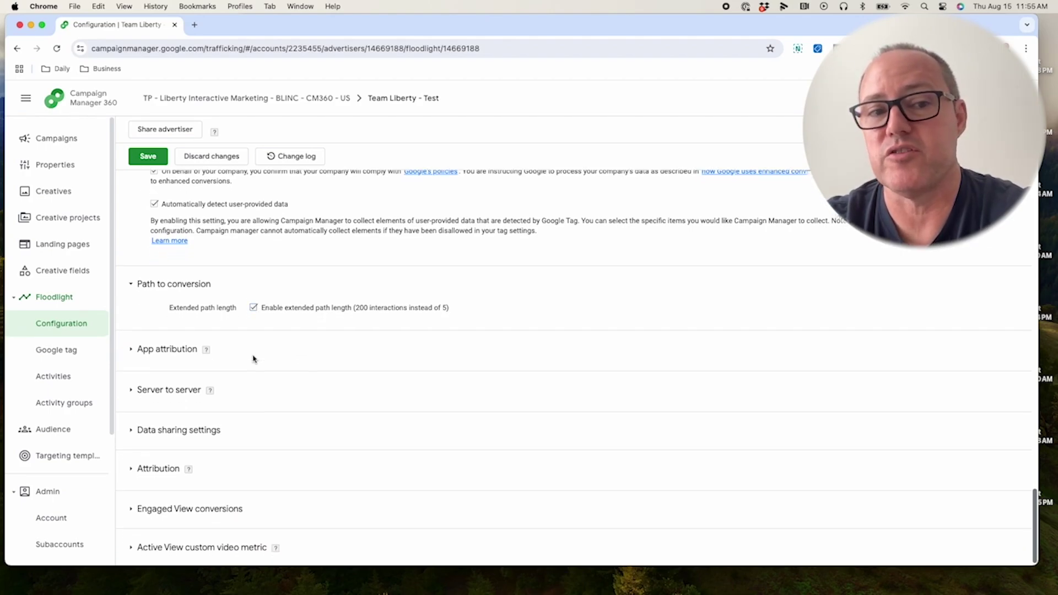
left_click(132, 345)
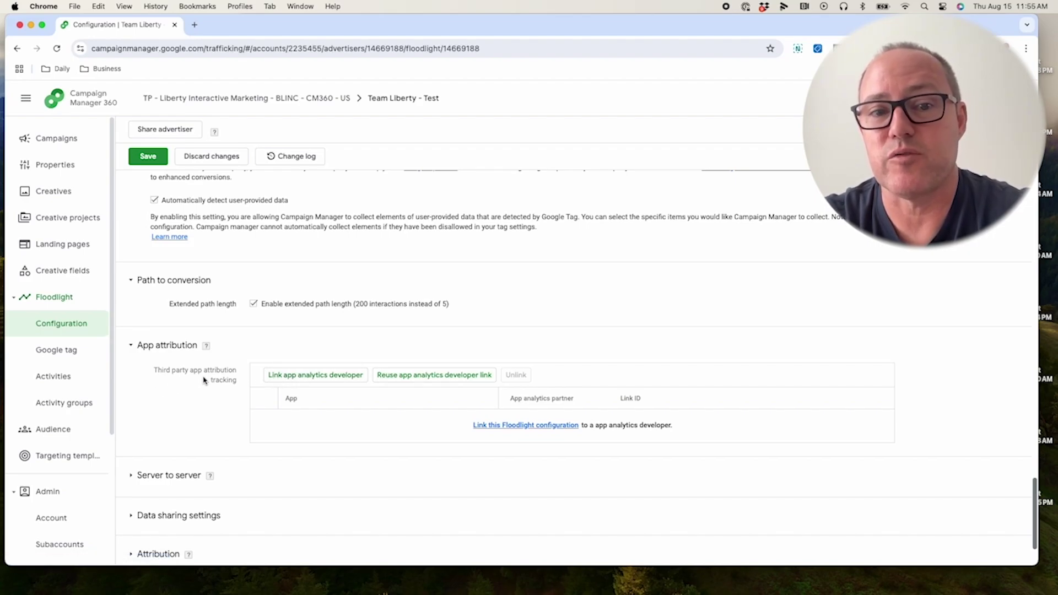
scroll(172, 386, "down", 3)
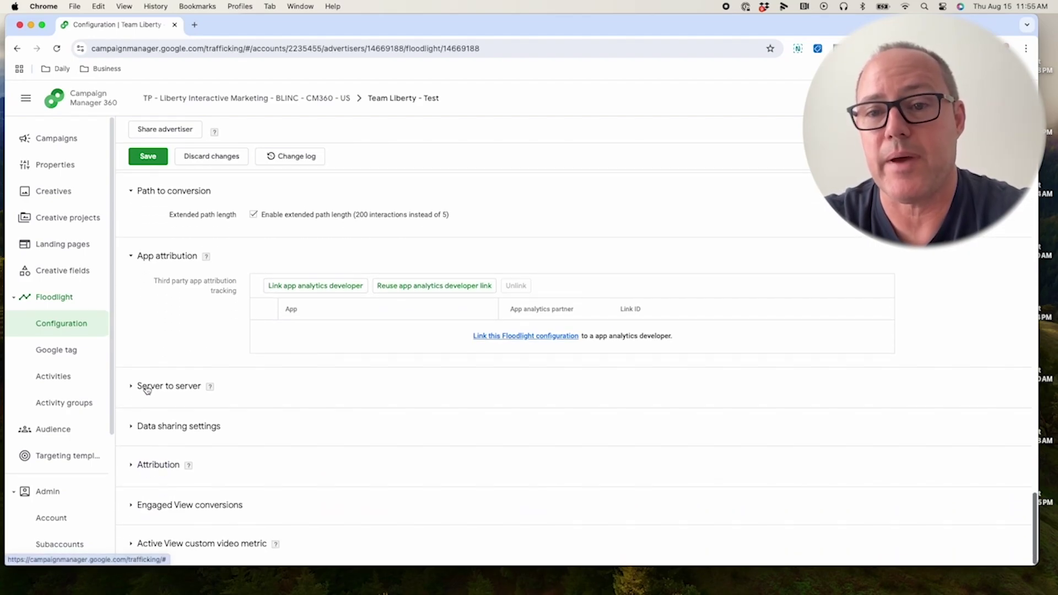
left_click(132, 387)
scroll(177, 323, "down", 4)
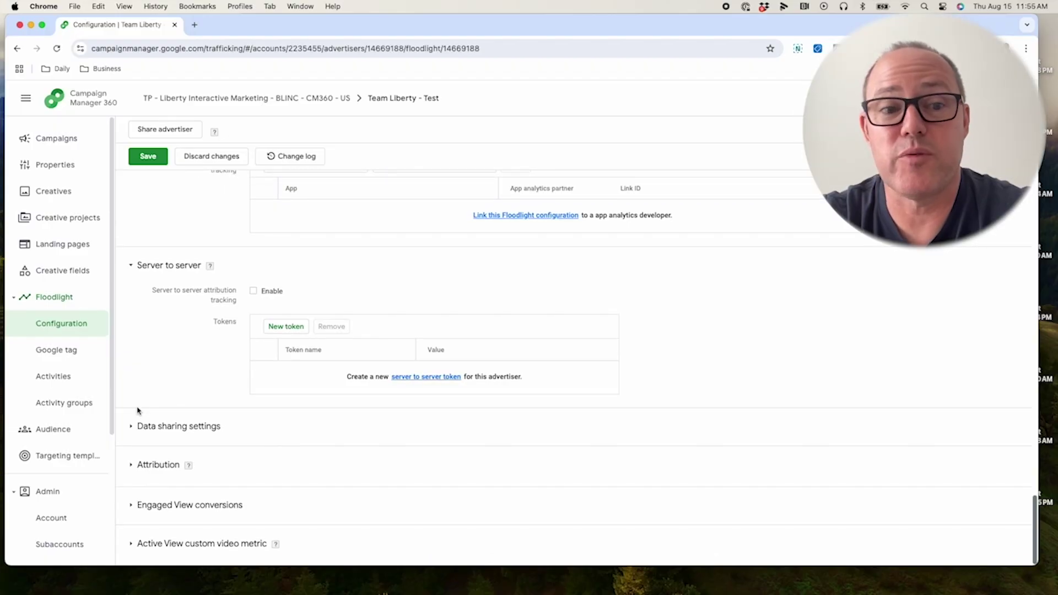
left_click(136, 425)
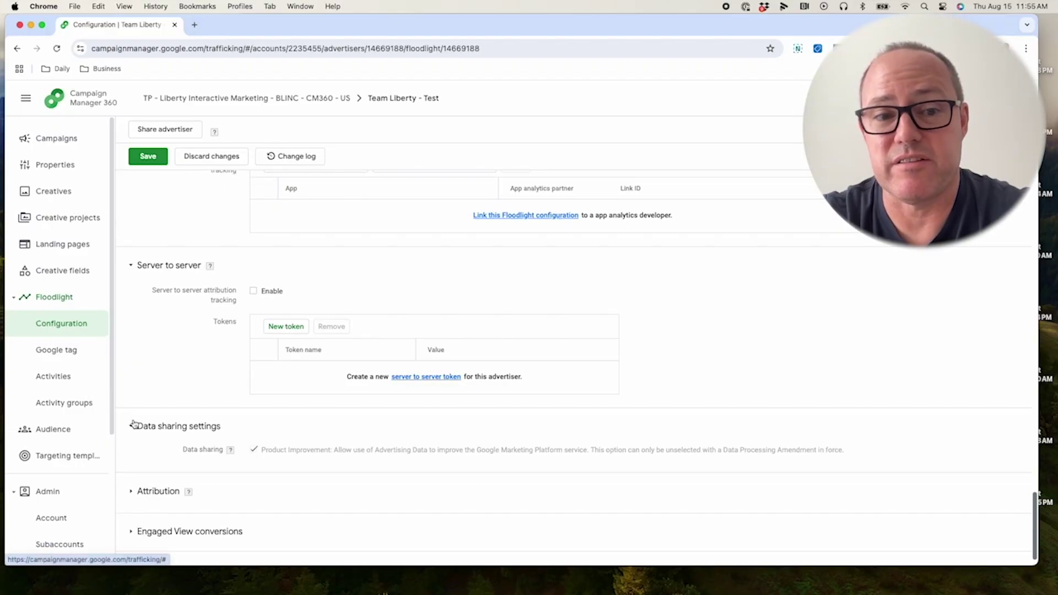
scroll(179, 342, "down", 1)
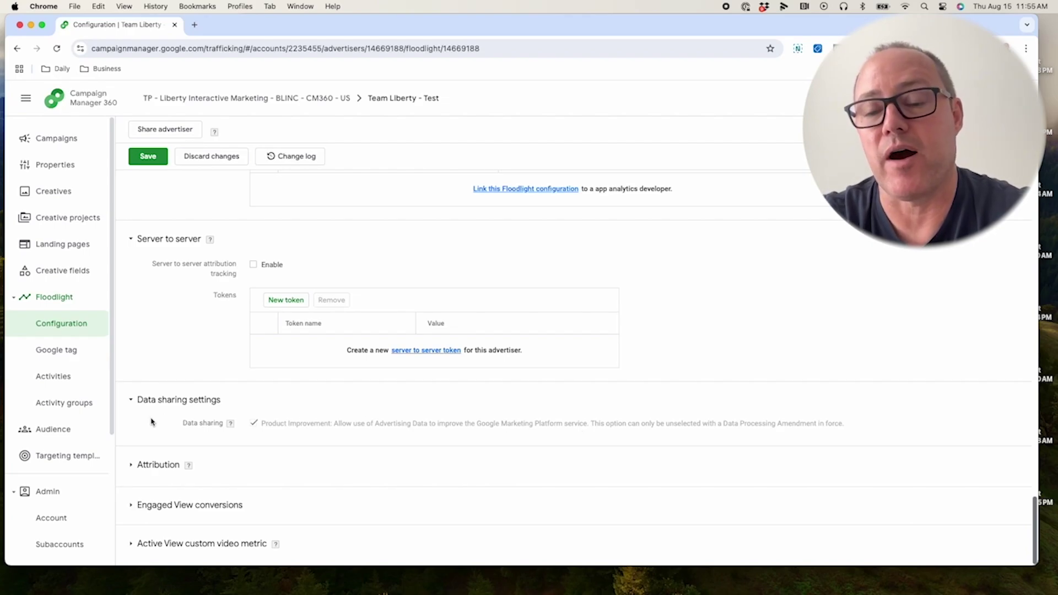
left_click(132, 401)
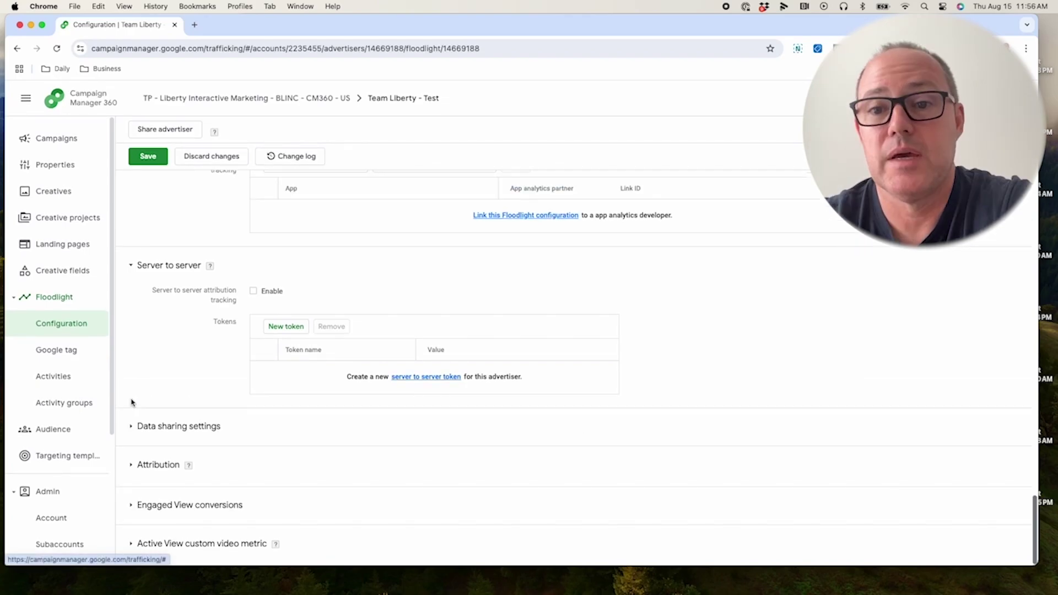
- Add an attribution model named Last Click that uses the Last interaction model
left_click(131, 465)
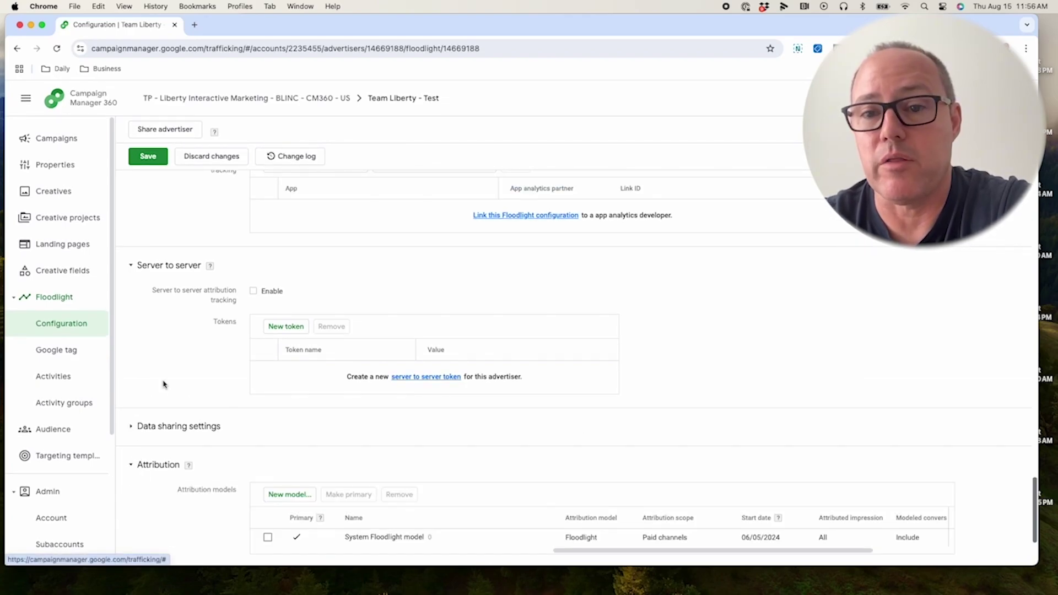
scroll(163, 384, "down", 5)
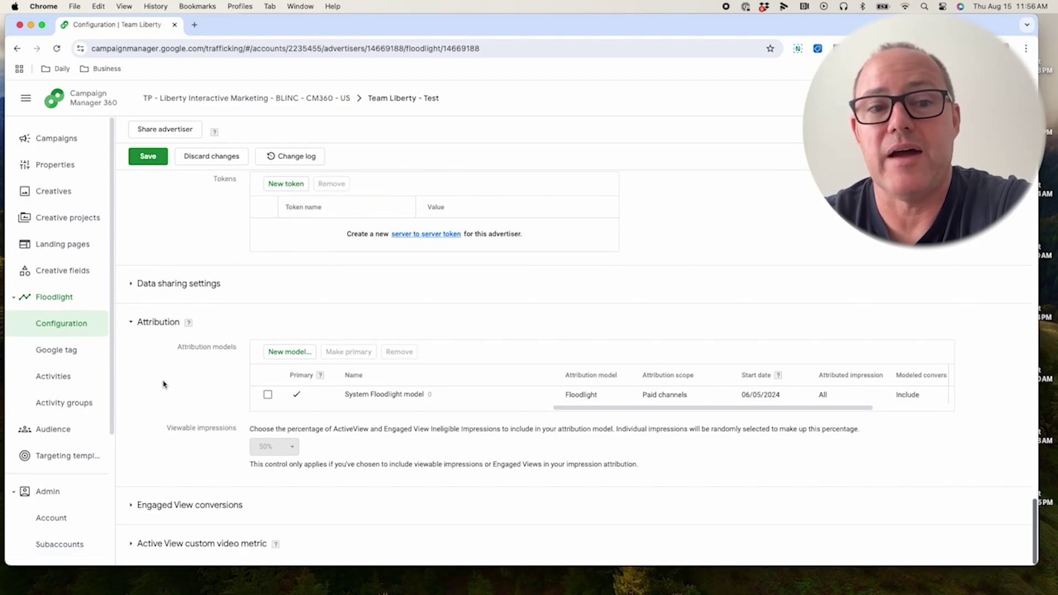
left_click(287, 352)
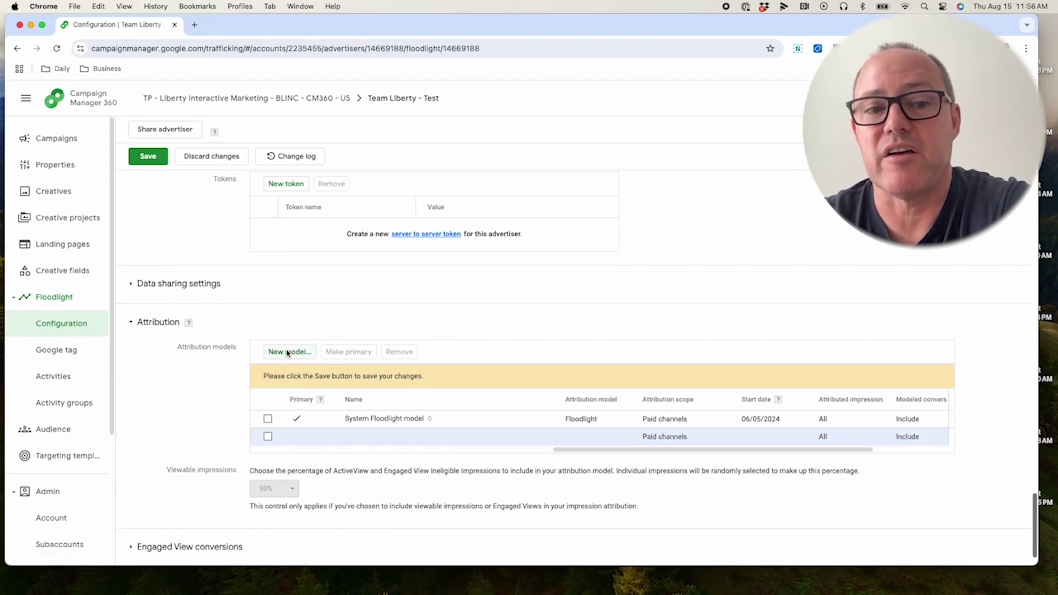
left_click(366, 438)
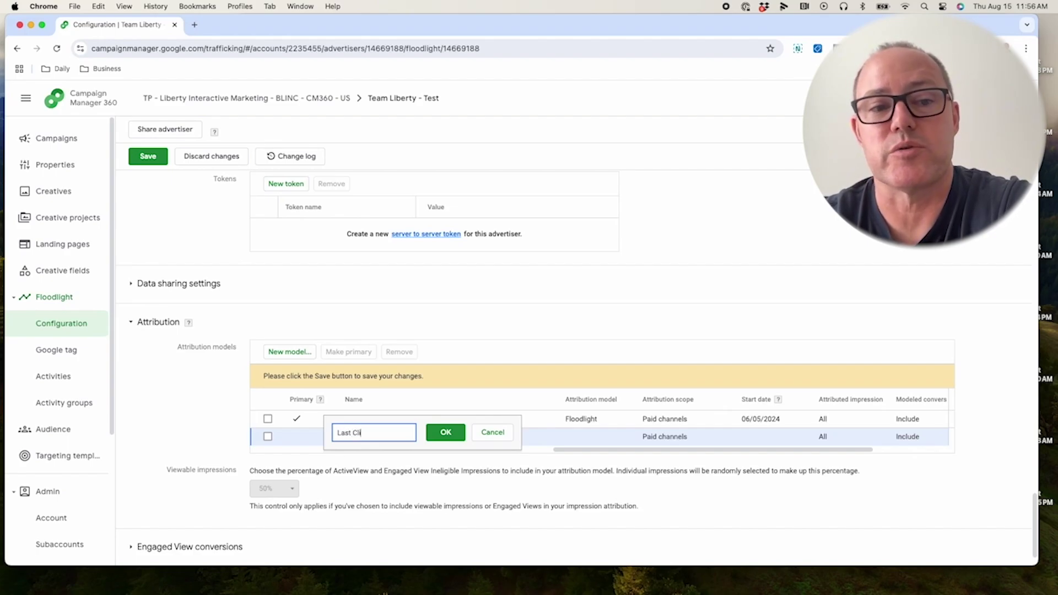
left_click(445, 432)
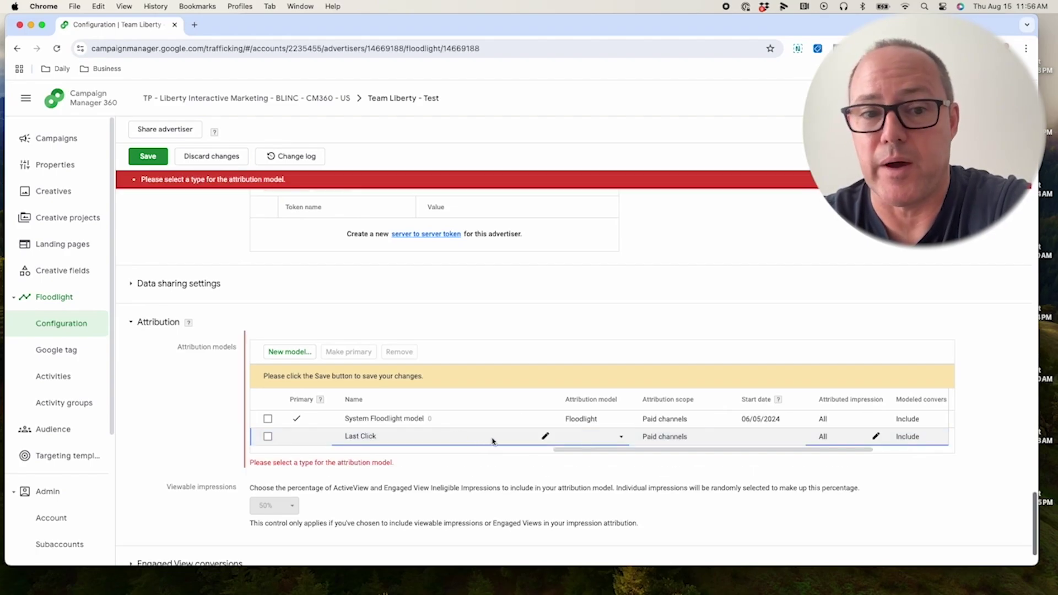
left_click(571, 438)
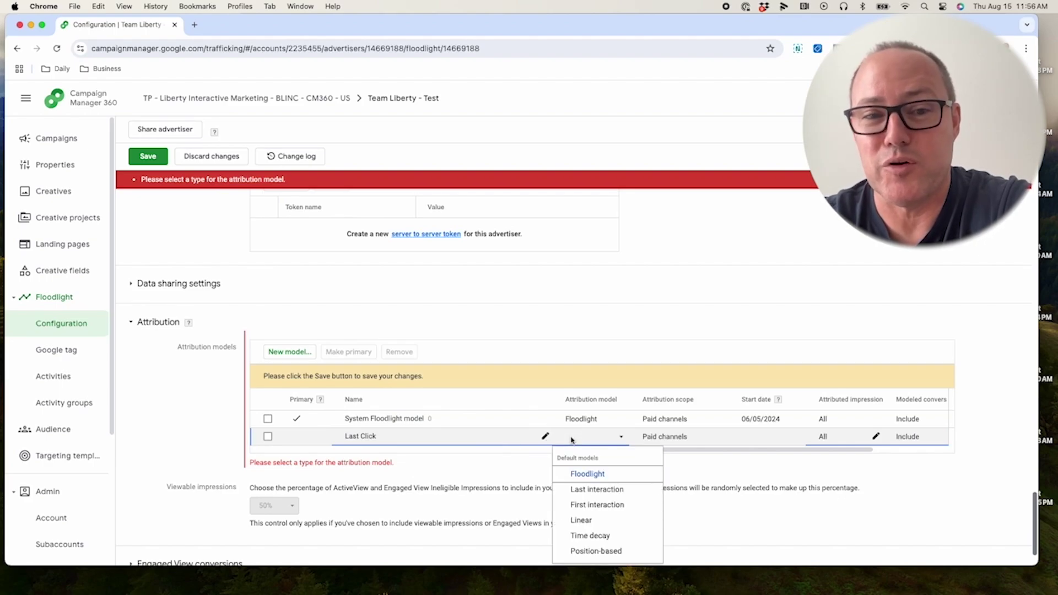
left_click(577, 489)
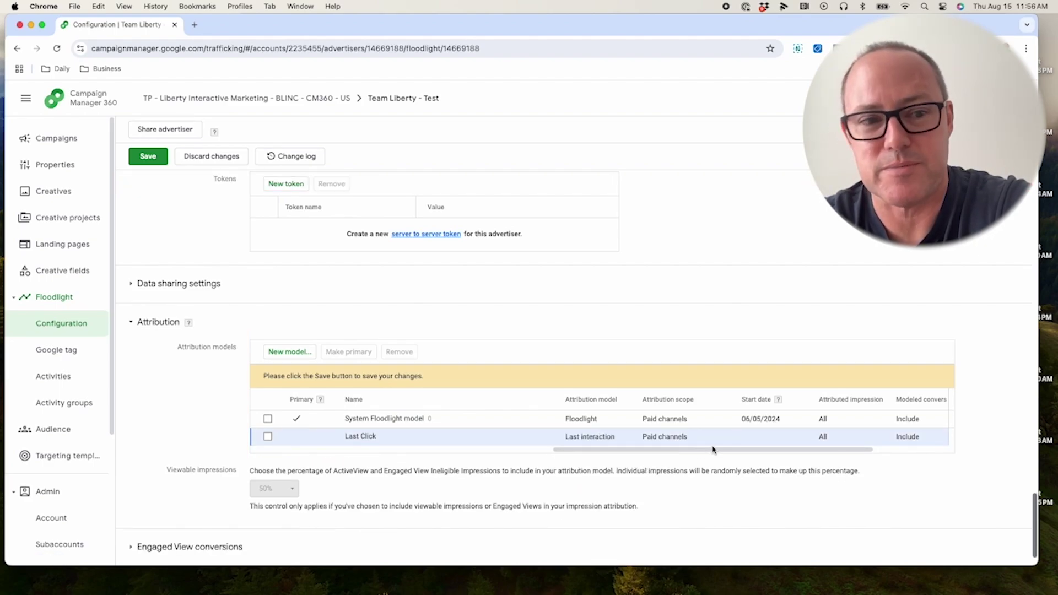
- Add an attribution model named Position Based that uses the Position-based model
scroll(650, 473, "down", 2)
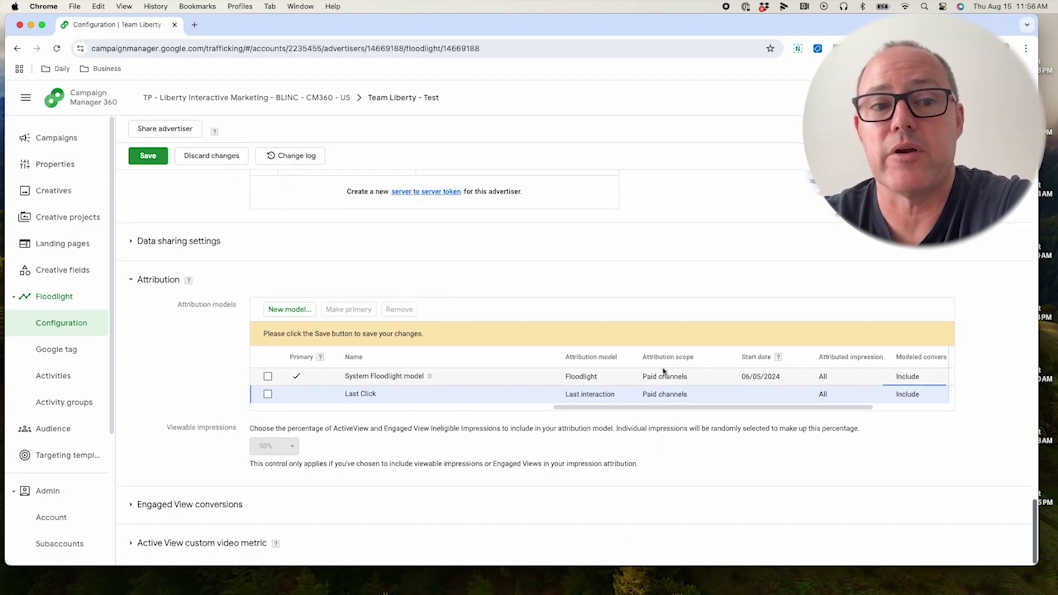
left_click(281, 312)
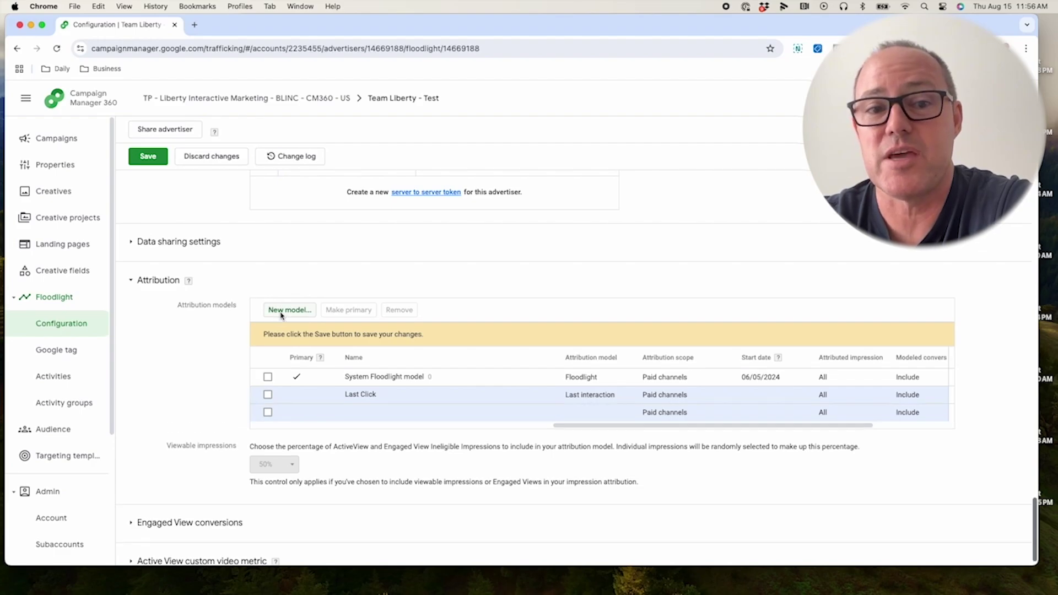
left_click(353, 409)
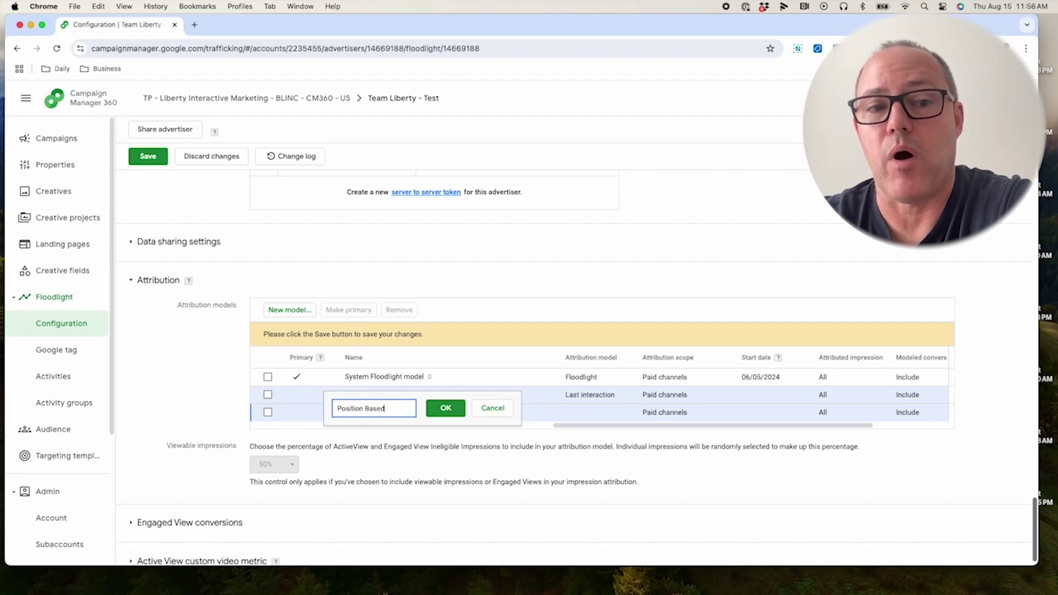
type("Position Based")
left_click(447, 411)
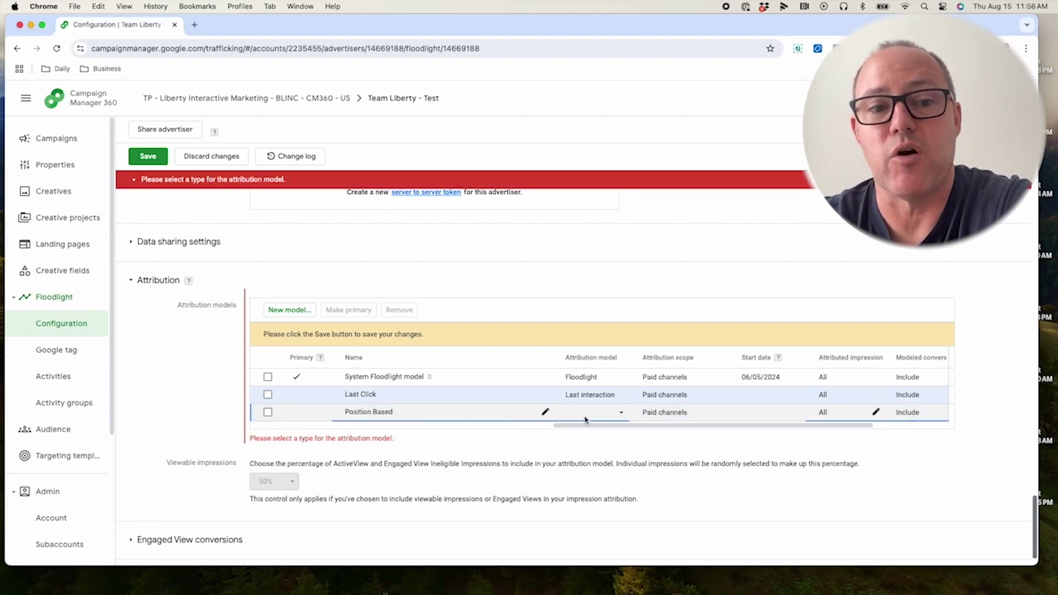
left_click(585, 419)
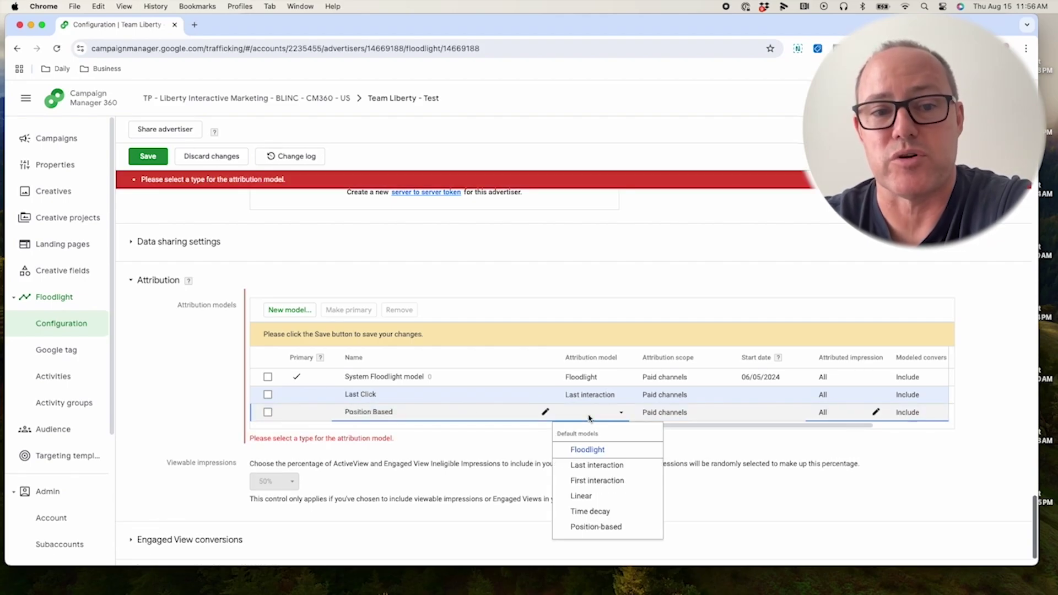
left_click(581, 527)
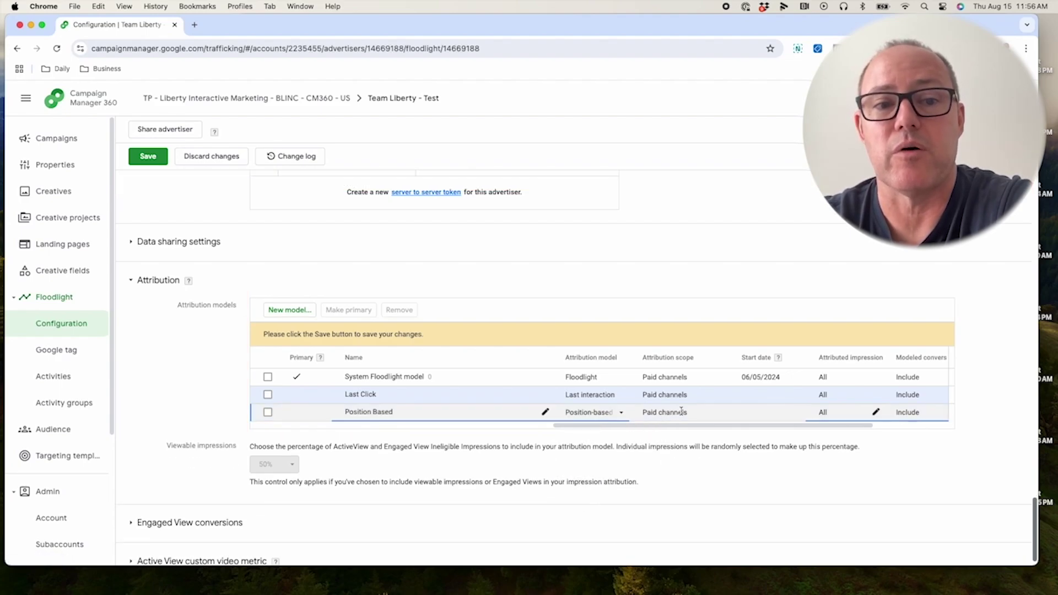
scroll(695, 409, "down", 1)
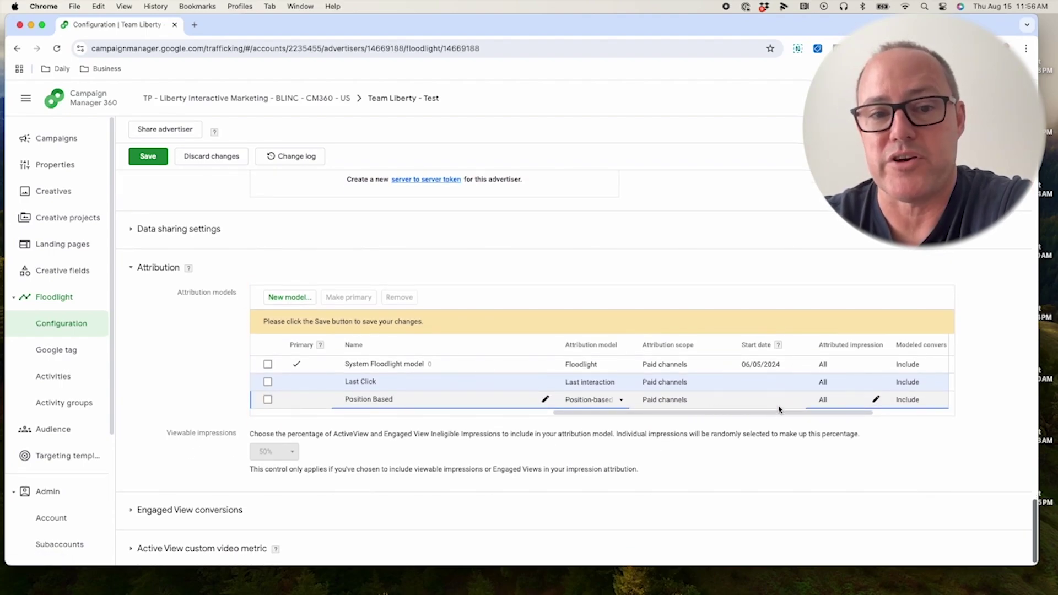
scroll(779, 409, "right", 3)
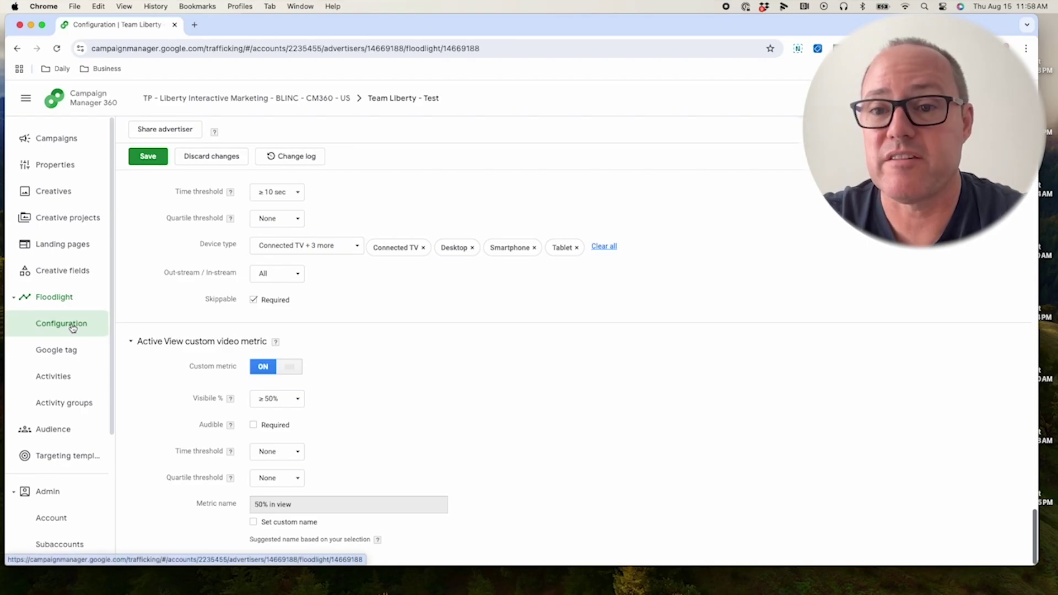
- Review the Google tag's automatic event detection and domain configuration settings, closing each without changes
left_click(62, 351)
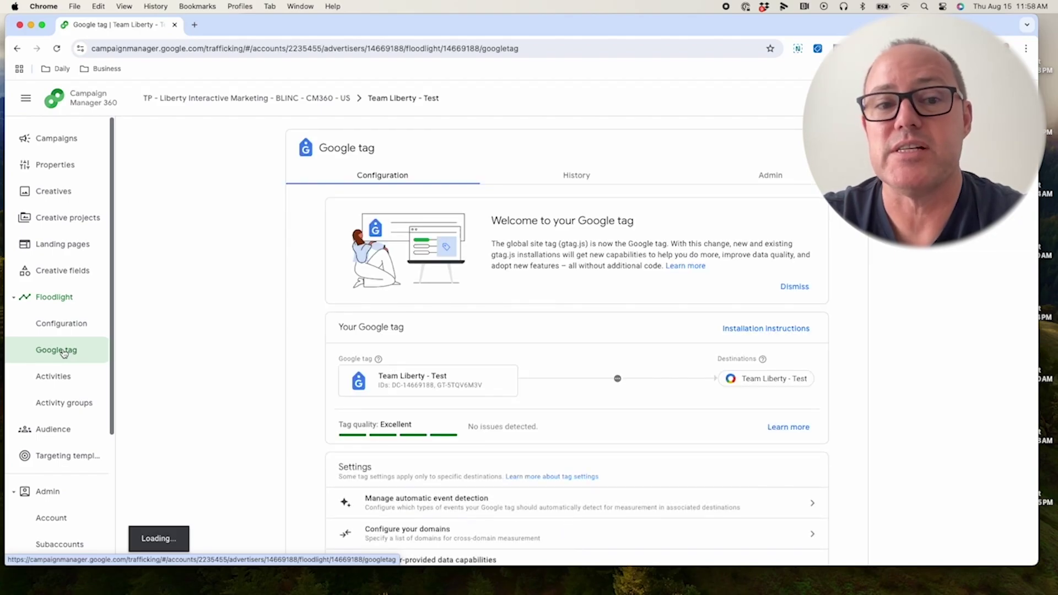
scroll(374, 226, "down", 3)
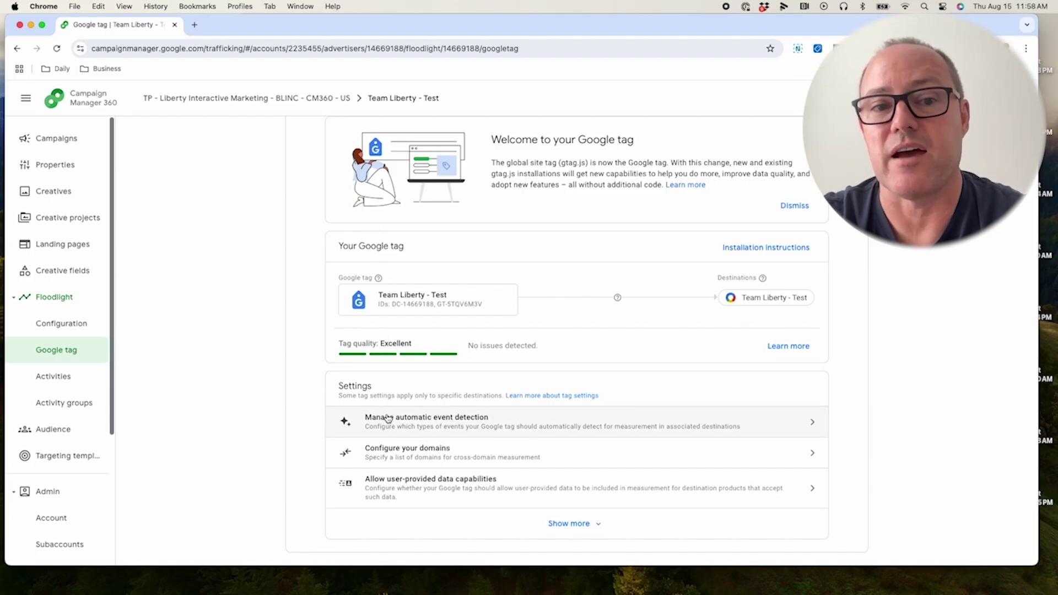
left_click(485, 417)
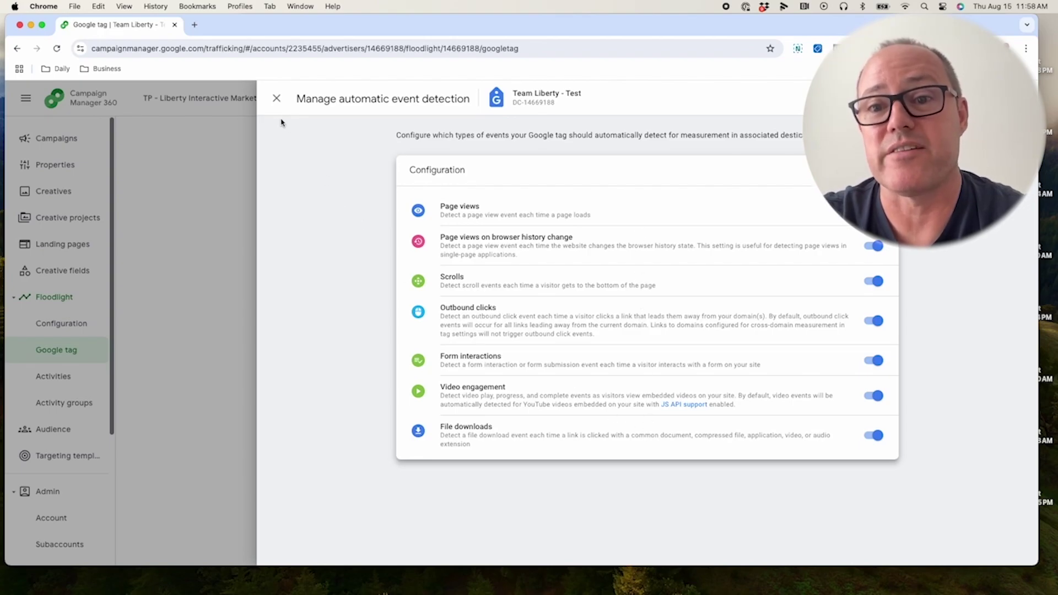
left_click(276, 97)
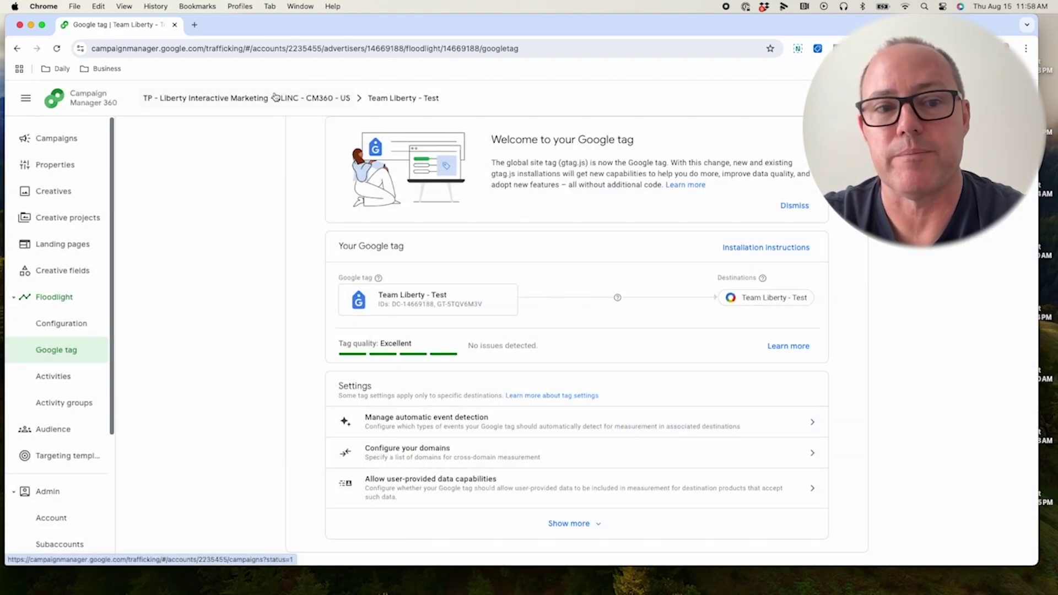
left_click(485, 459)
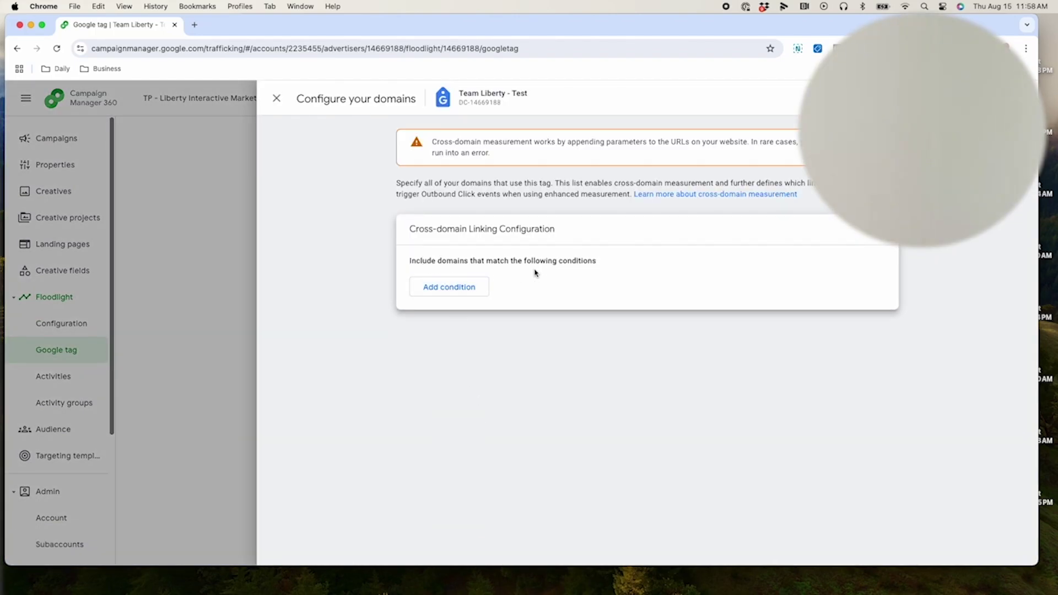
left_click(277, 98)
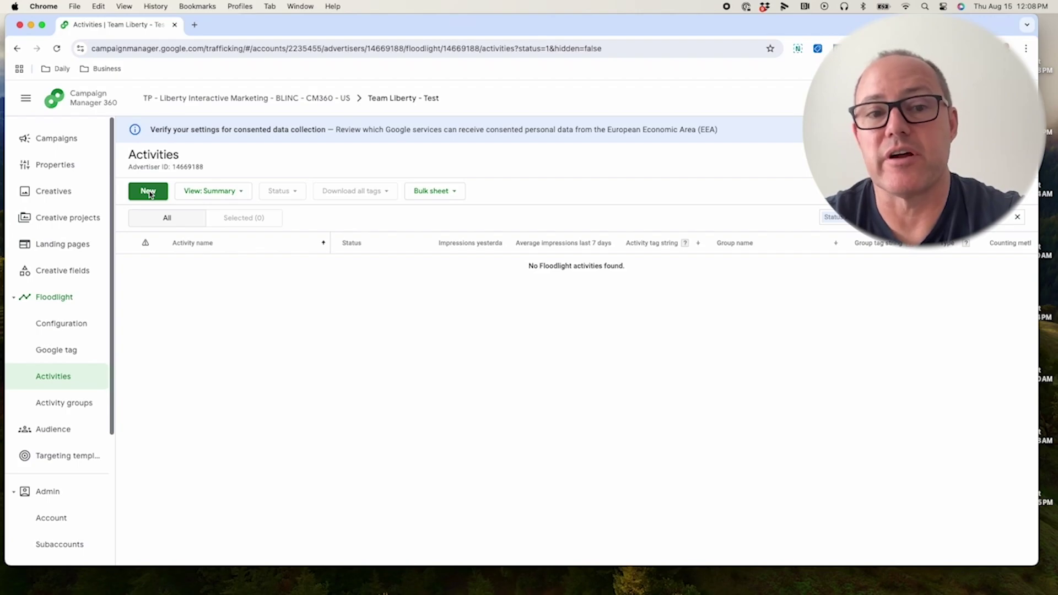
left_click(148, 192)
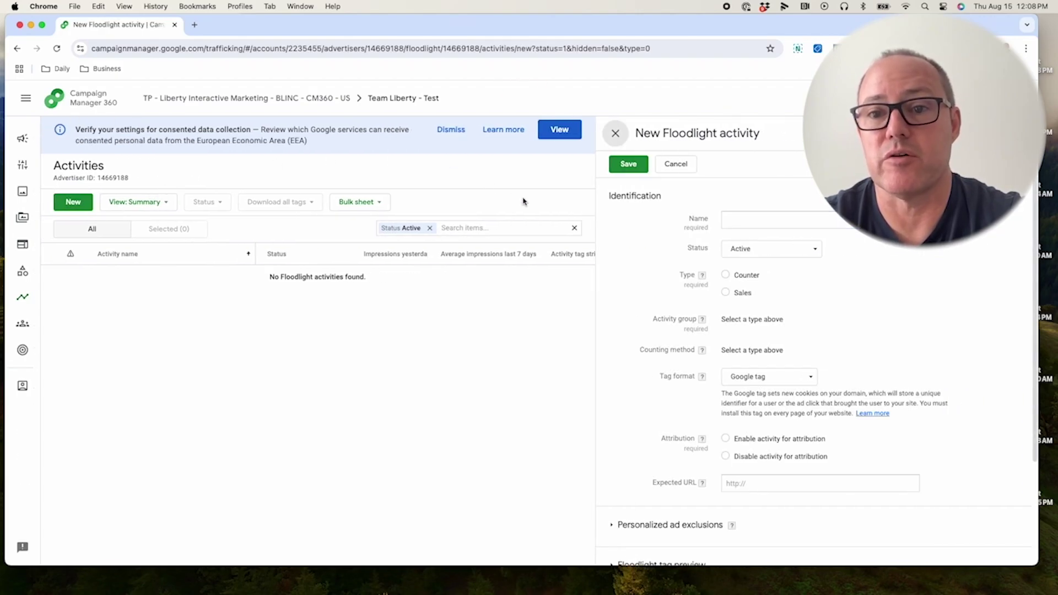
left_click(735, 219)
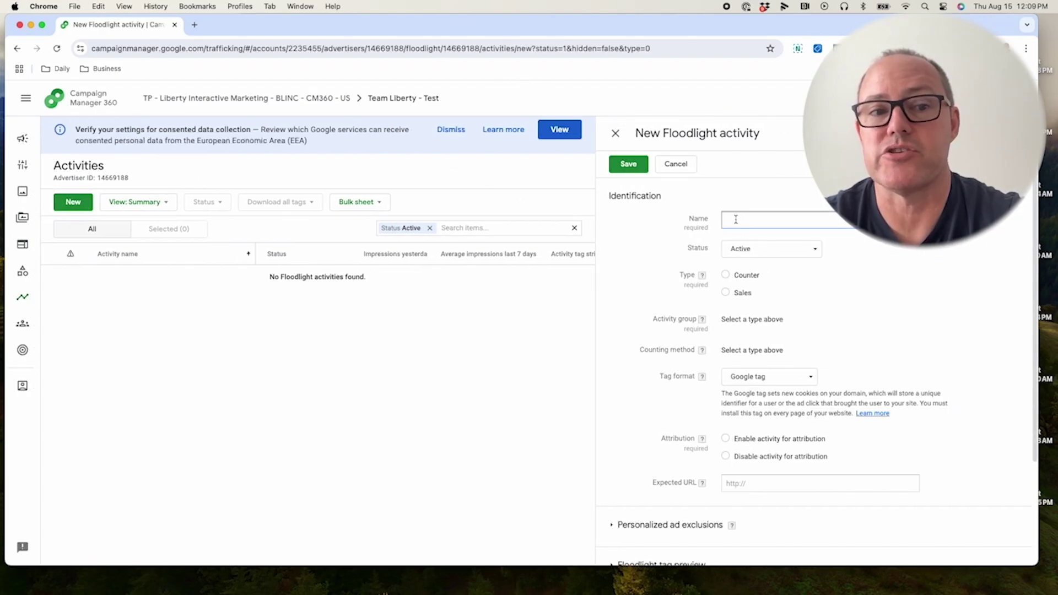
left_click(725, 275)
left_click(751, 320)
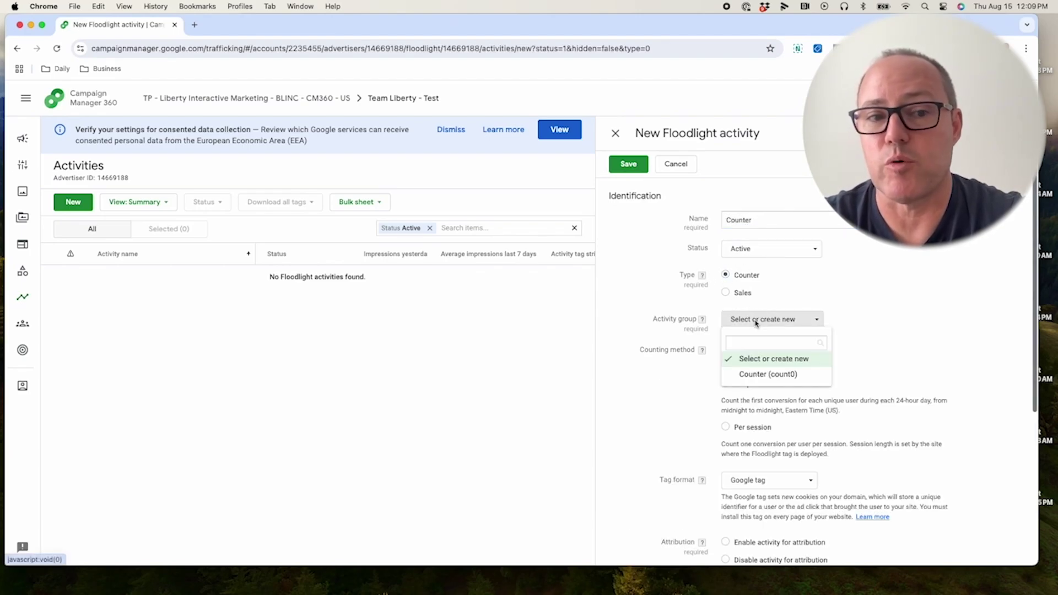
left_click(756, 375)
scroll(668, 362, "down", 3)
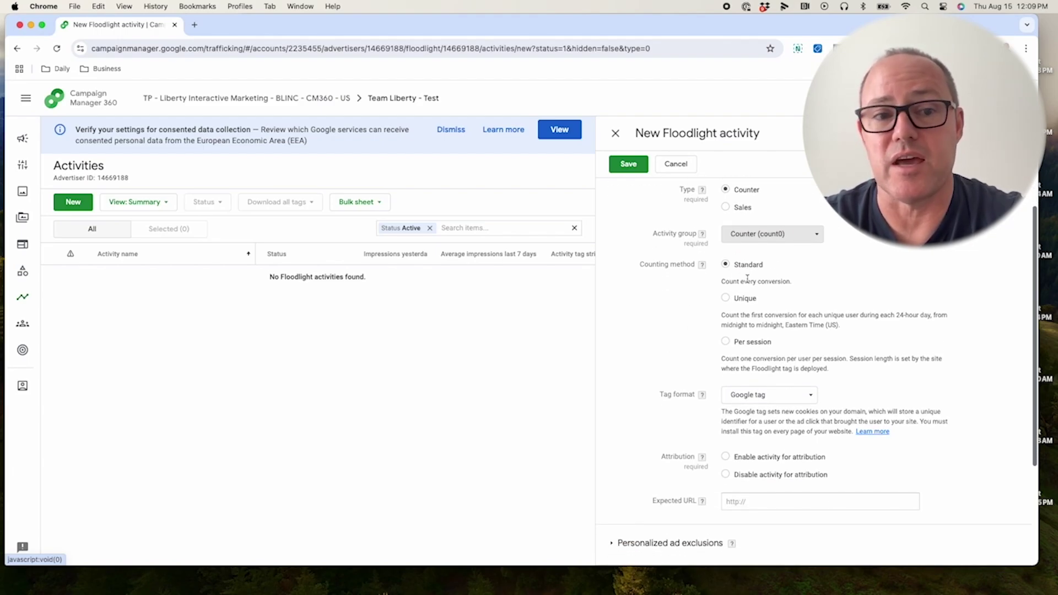
scroll(679, 353, "up", 2)
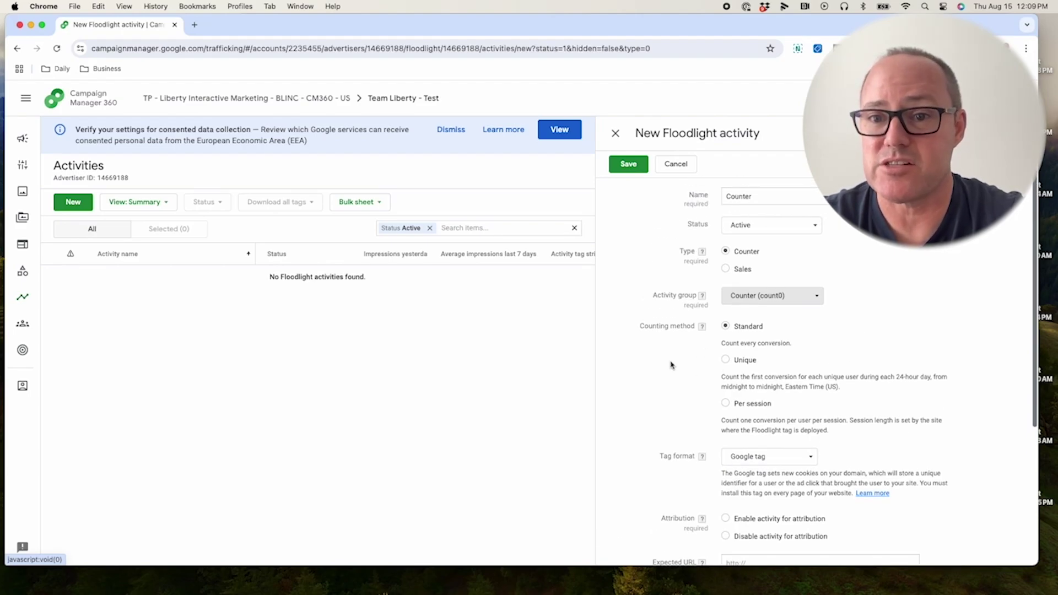
left_click(676, 170)
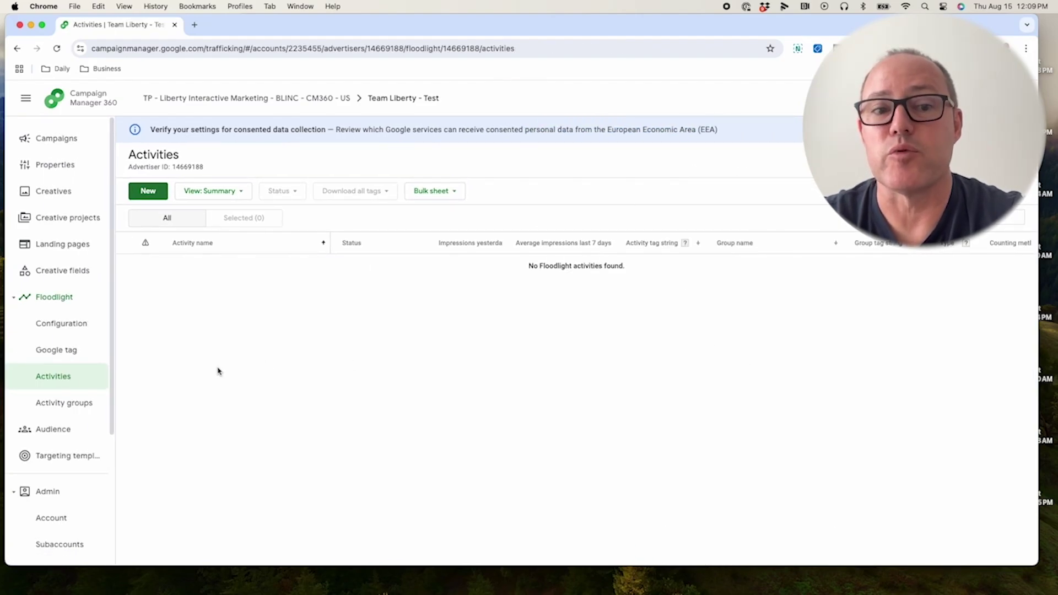
left_click(50, 379)
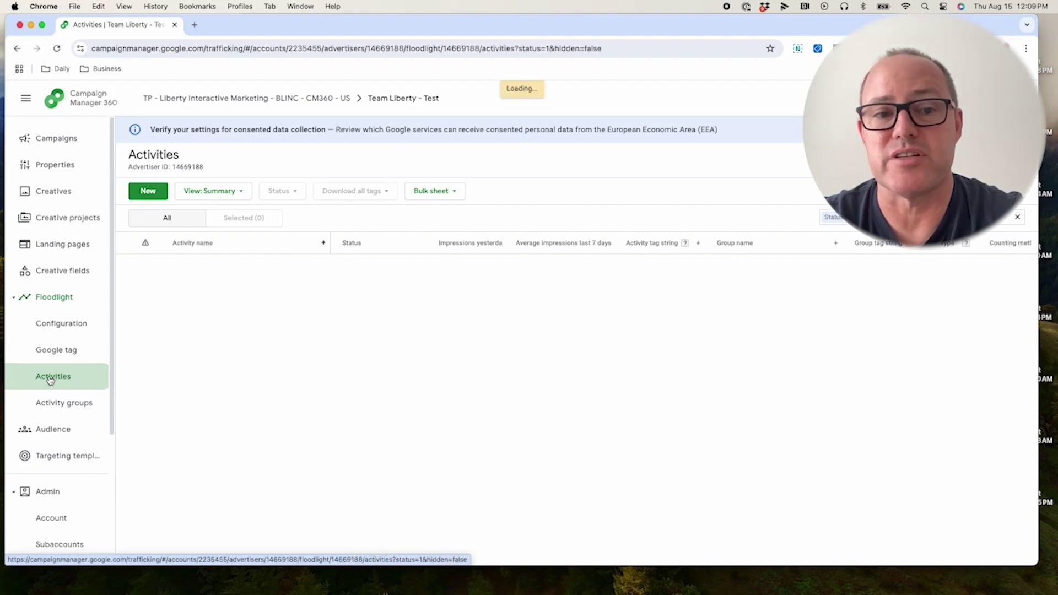
left_click(141, 193)
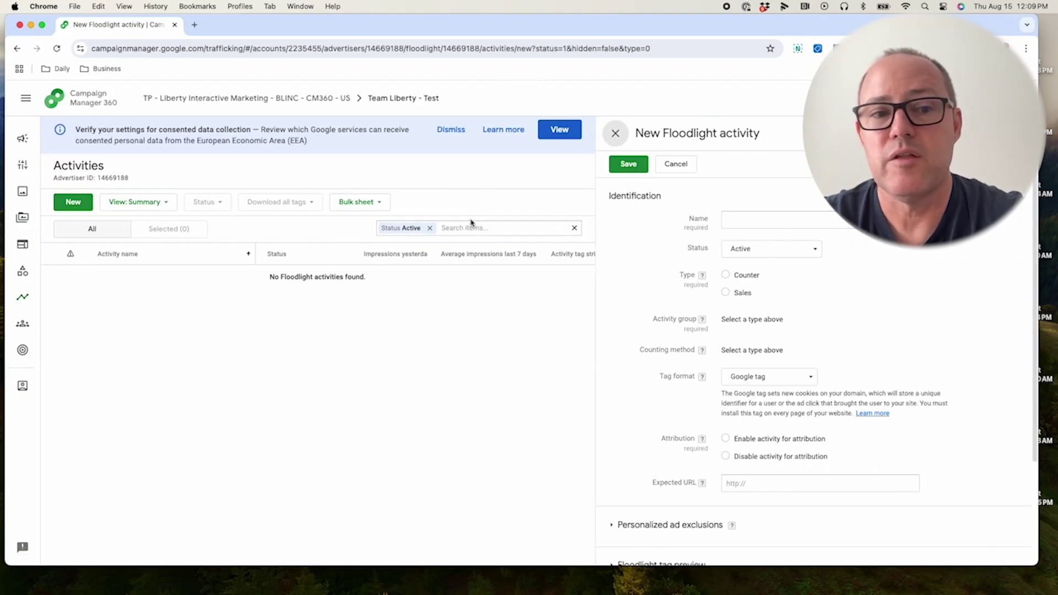
left_click(736, 218)
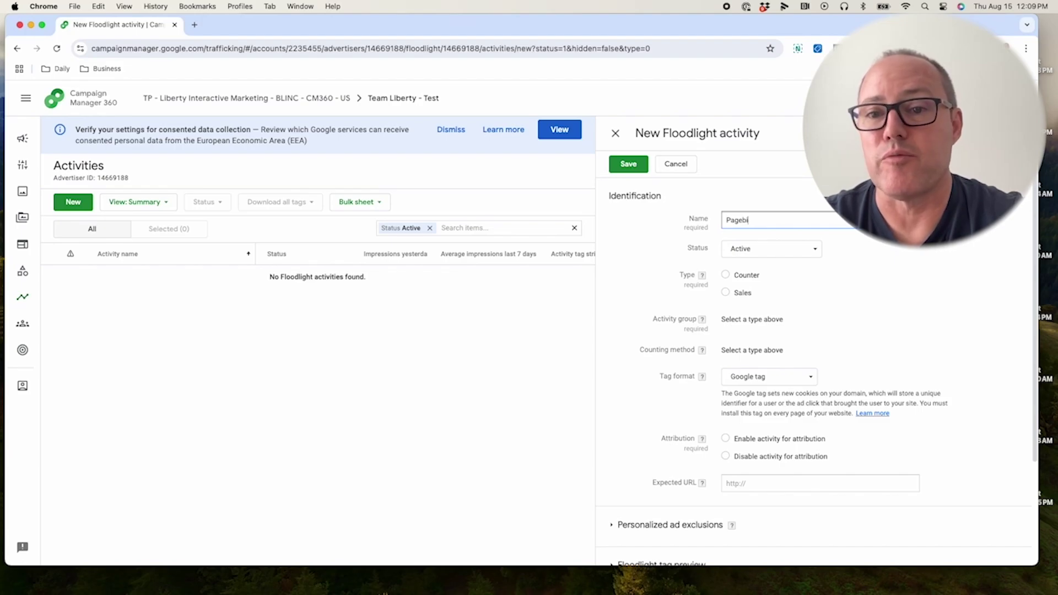
left_click(677, 164)
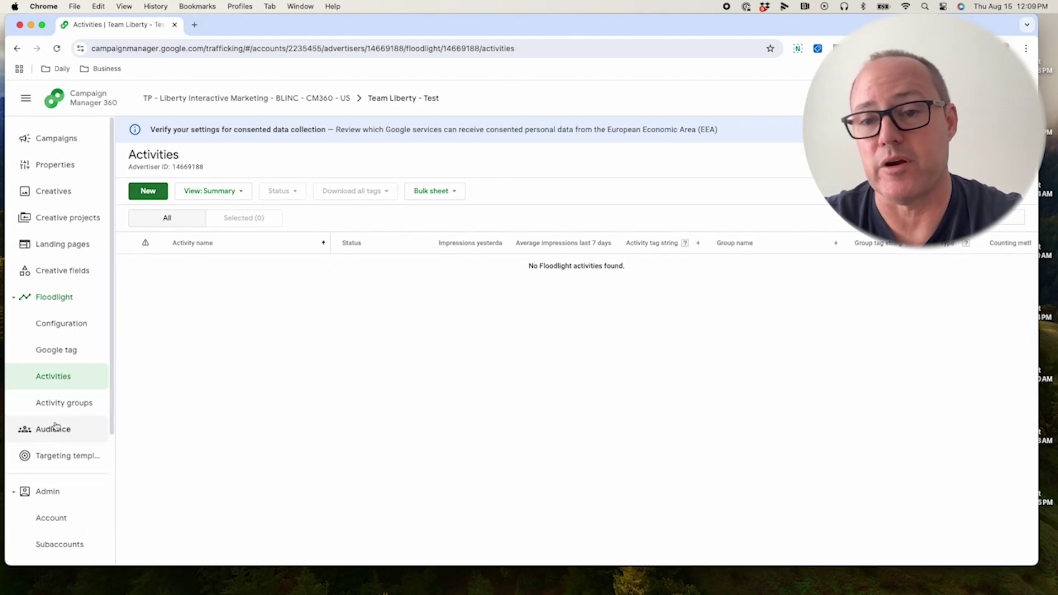
- Start a new Floodlight activity named Pageview with type Counter and activity group Counter (count0)
left_click(47, 378)
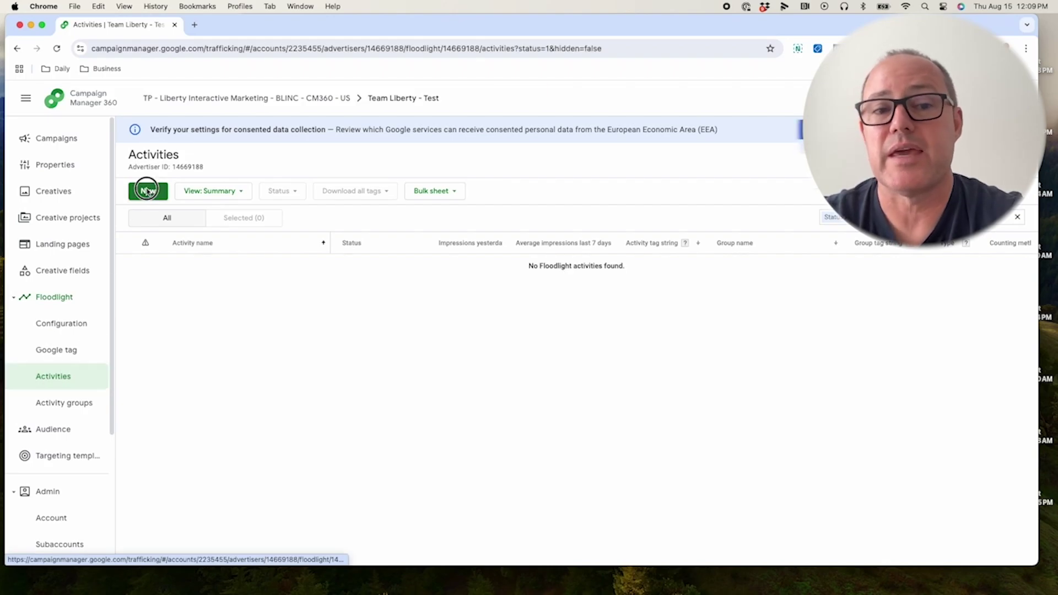
left_click(148, 191)
left_click(727, 218)
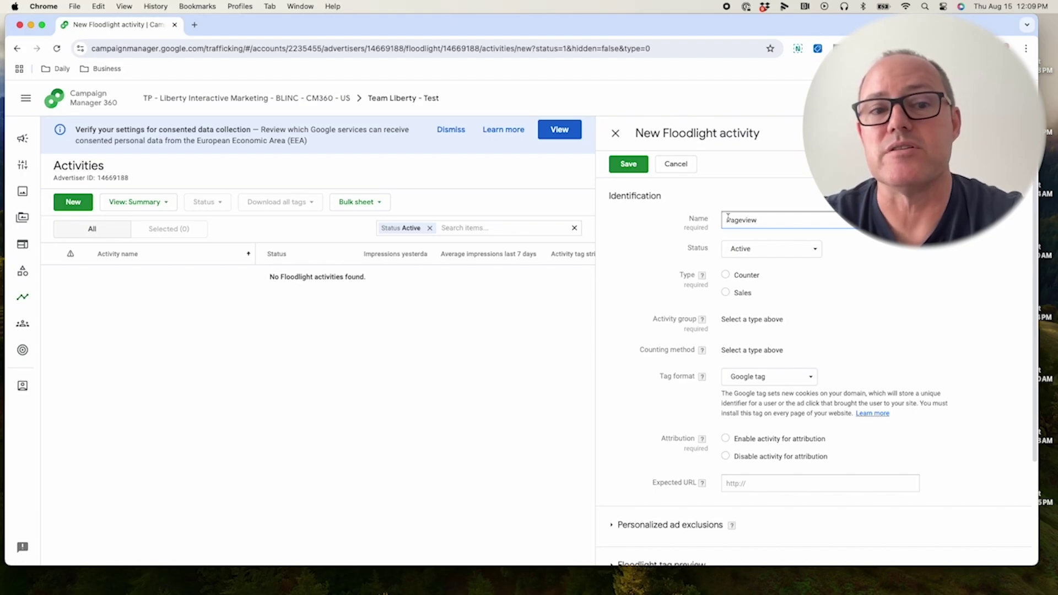
left_click(725, 275)
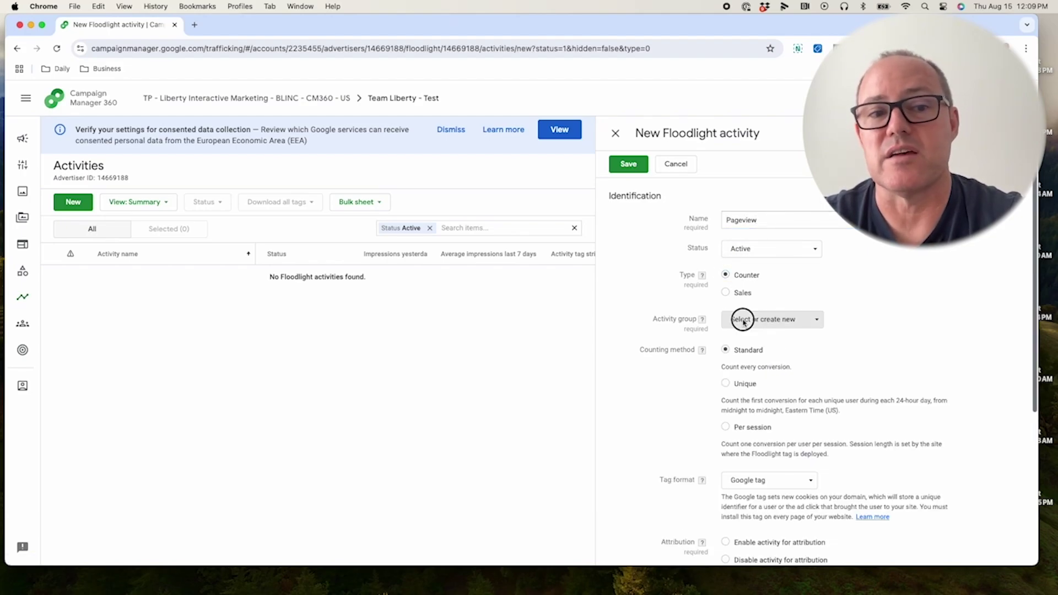
left_click(744, 320)
left_click(767, 374)
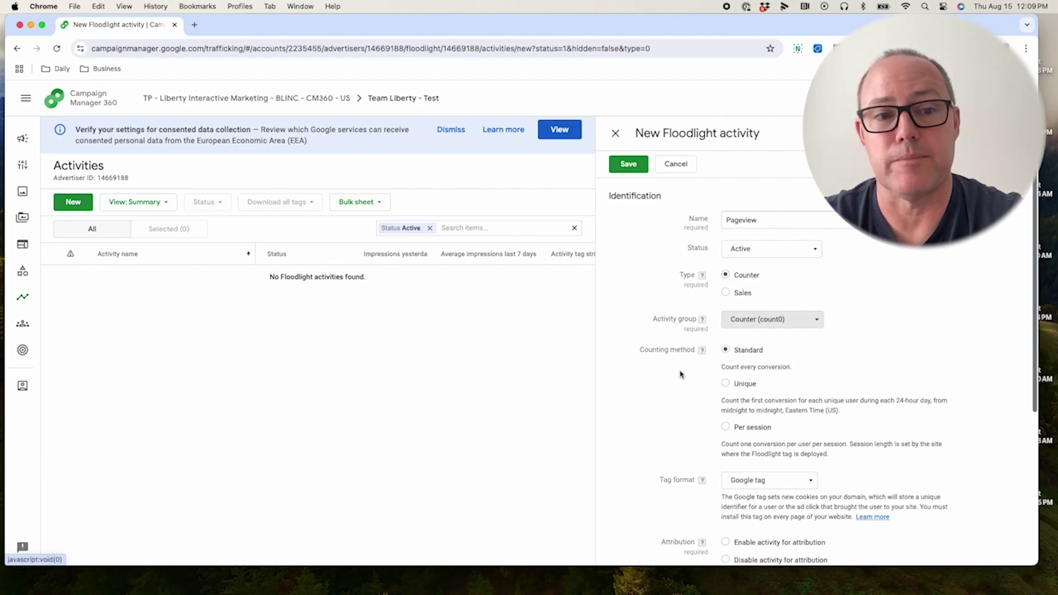
- Enable the Pageview activity for attribution, keeping the Standard counting method and Google tag format
scroll(683, 375, "down", 3)
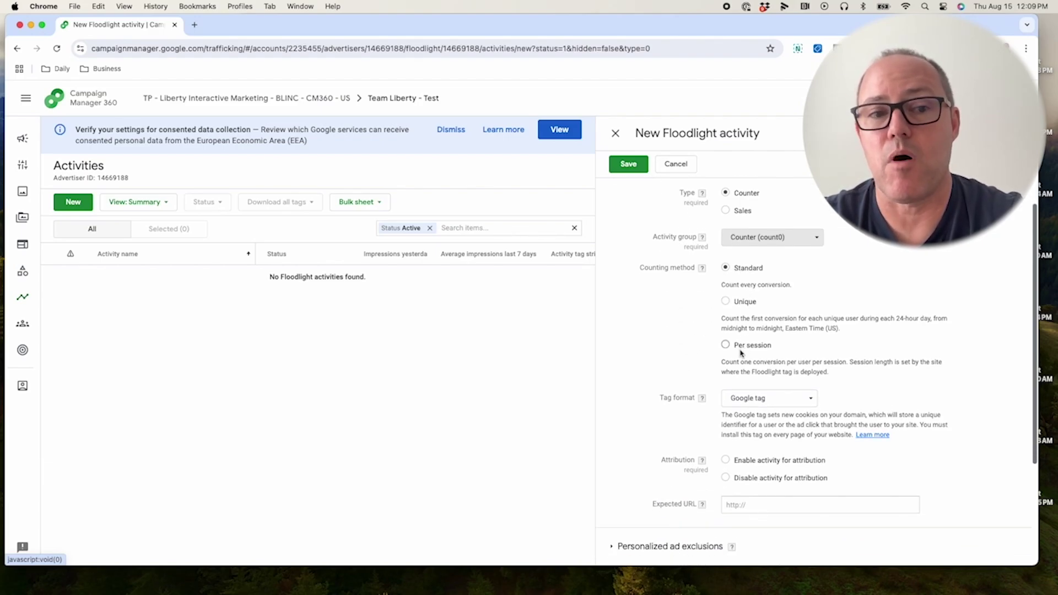
scroll(664, 358, "down", 3)
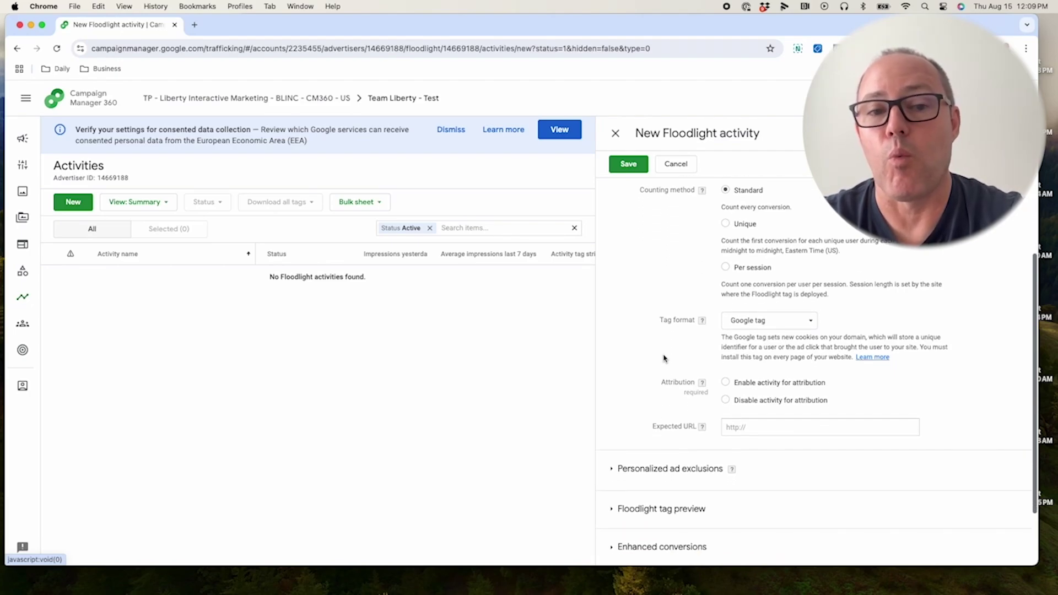
left_click(726, 382)
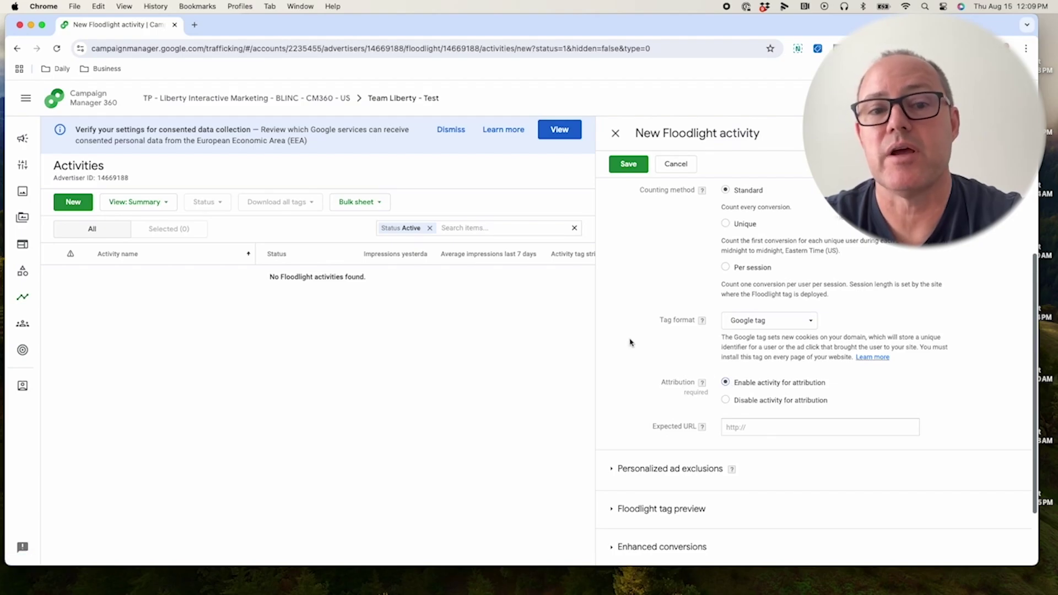
- Expand and review the Pageview activity's personalized ad exclusions and Floodlight tag preview
scroll(629, 342, "down", 3)
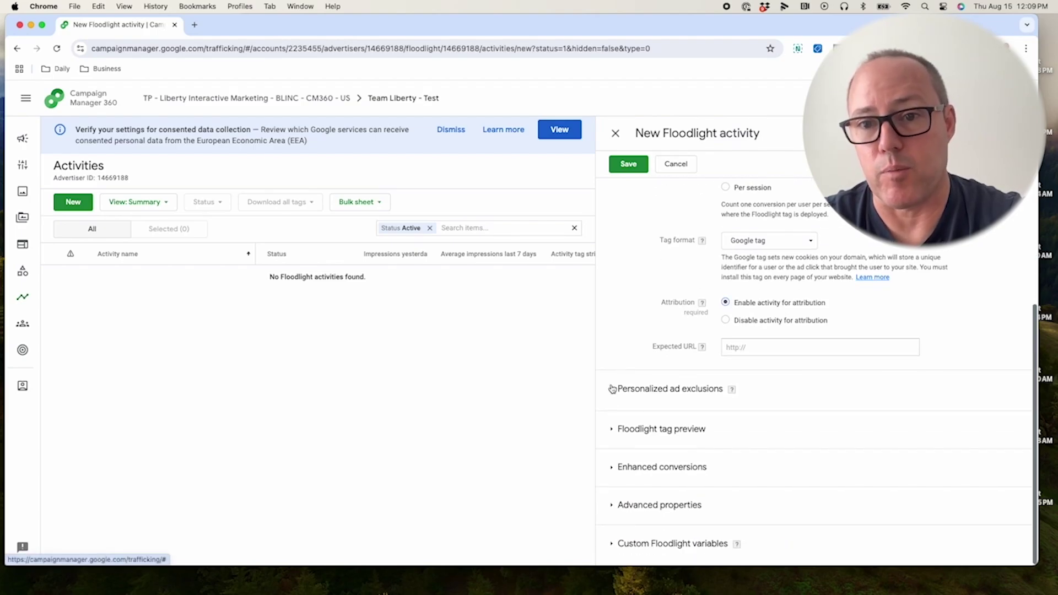
left_click(612, 389)
scroll(621, 313, "down", 2)
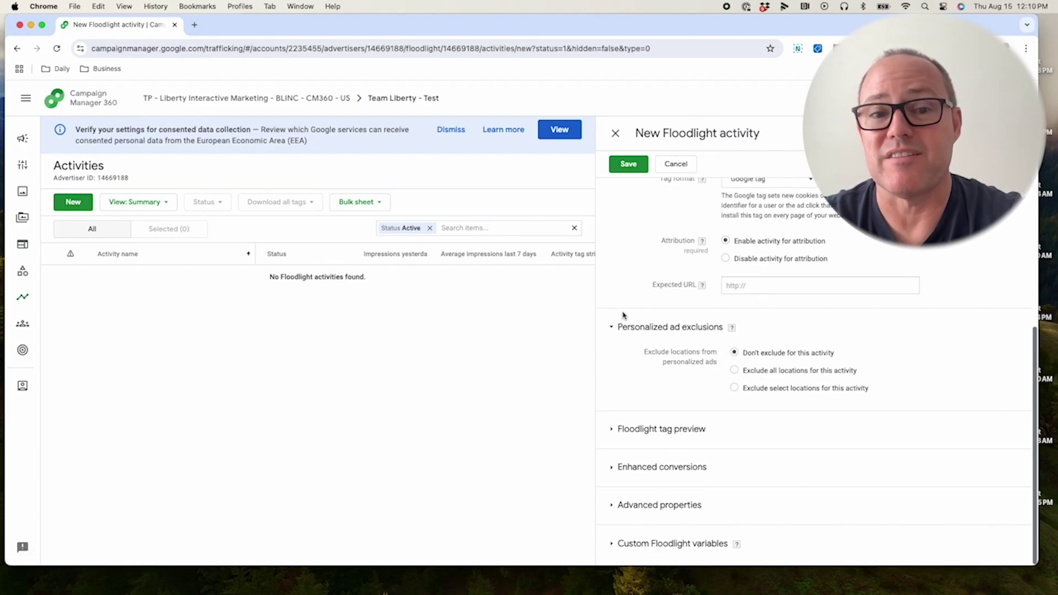
left_click(613, 429)
scroll(616, 308, "down", 5)
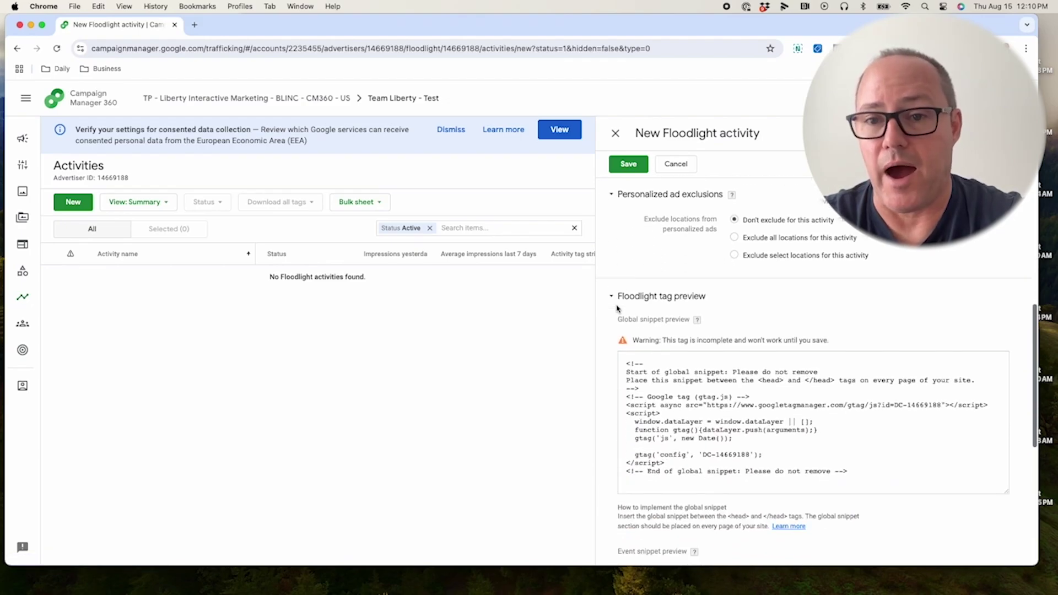
scroll(613, 319, "down", 2)
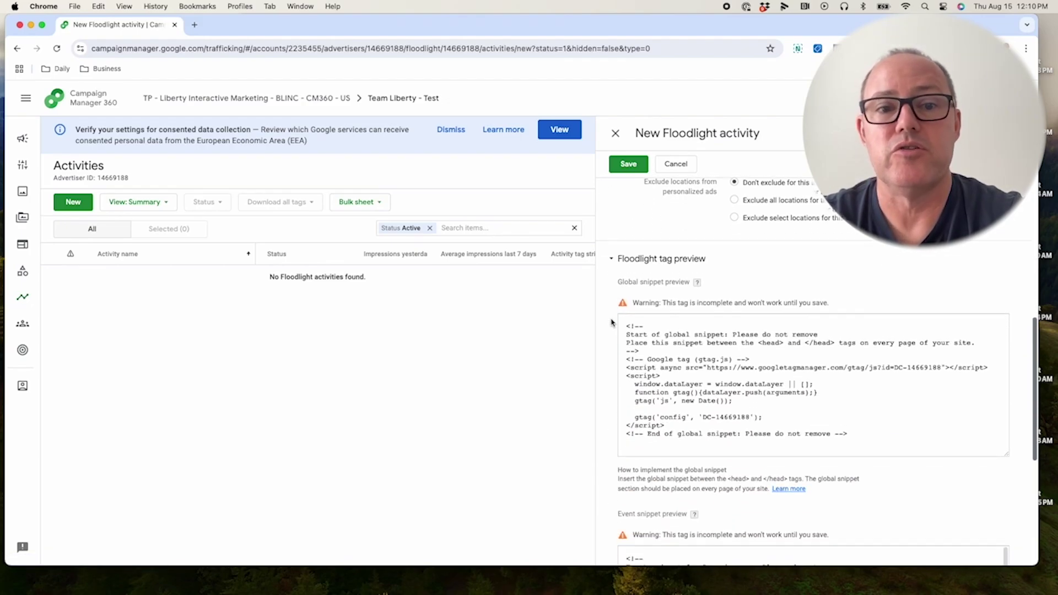
- Add user-provided parameters to the Pageview tag preview under Enhanced conversions and review them in the event snippet
scroll(611, 322, "down", 4)
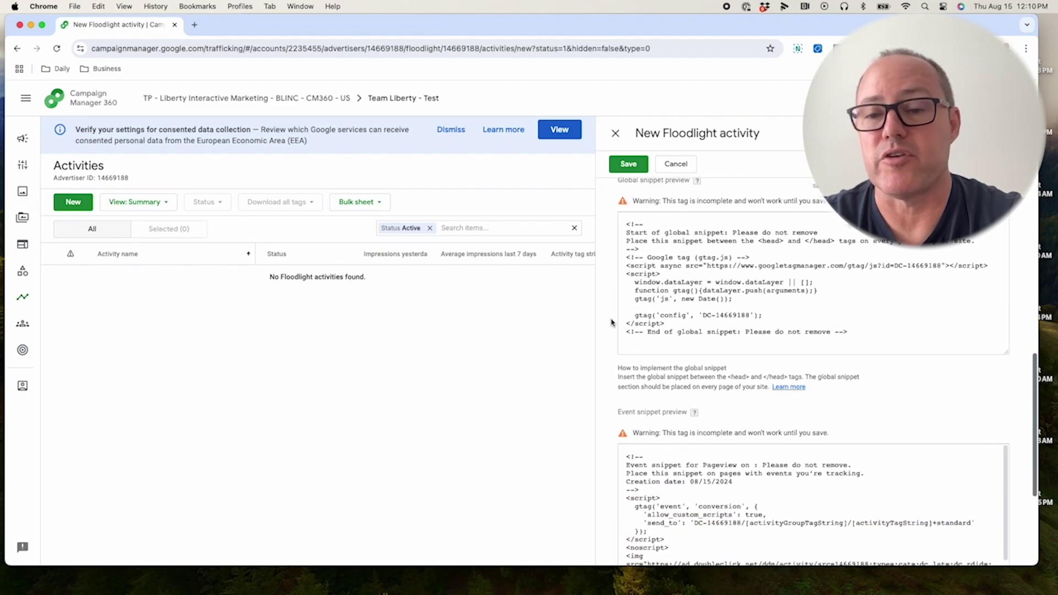
scroll(612, 322, "down", 3)
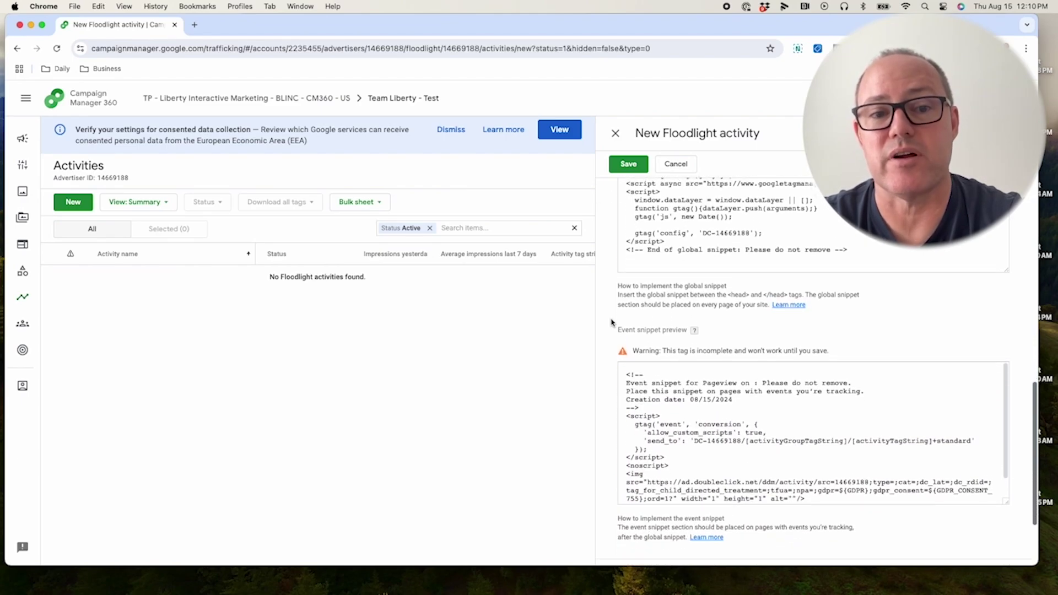
scroll(611, 323, "down", 2)
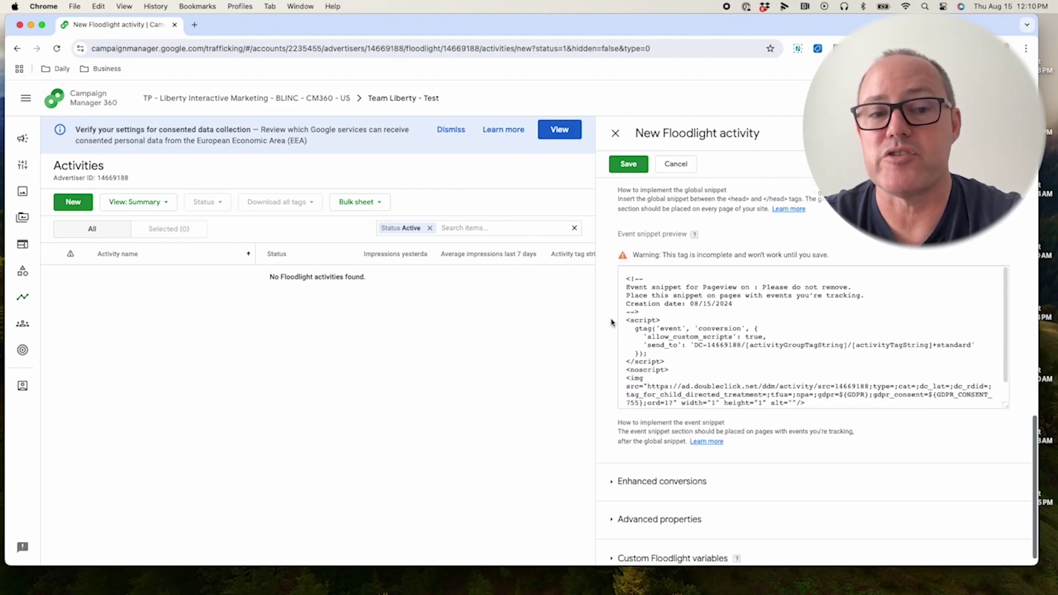
scroll(664, 285, "down", 2)
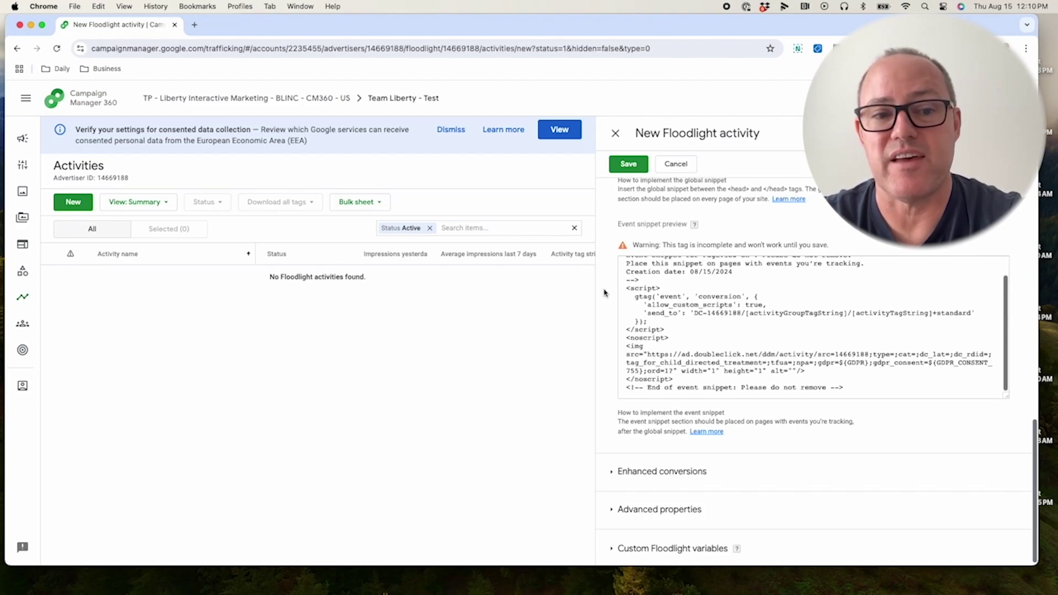
scroll(604, 293, "down", 1)
left_click(612, 466)
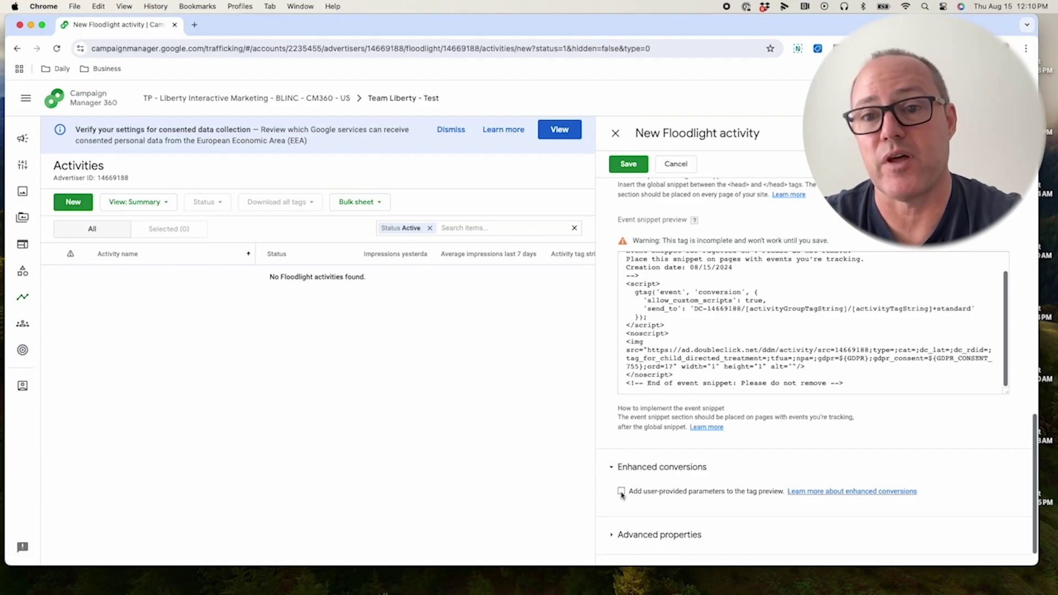
left_click(621, 492)
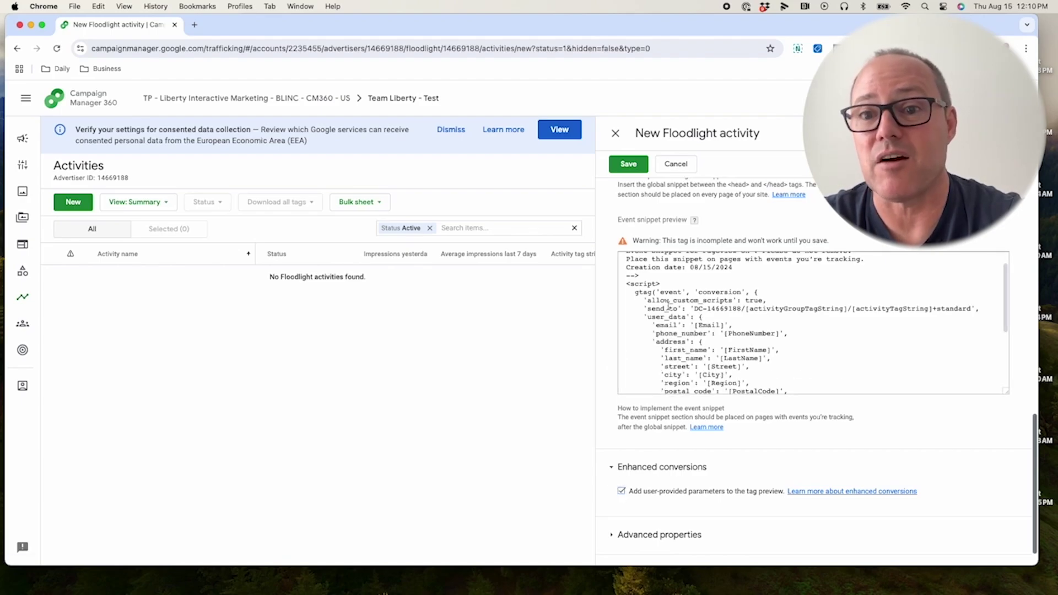
scroll(658, 280, "down", 3)
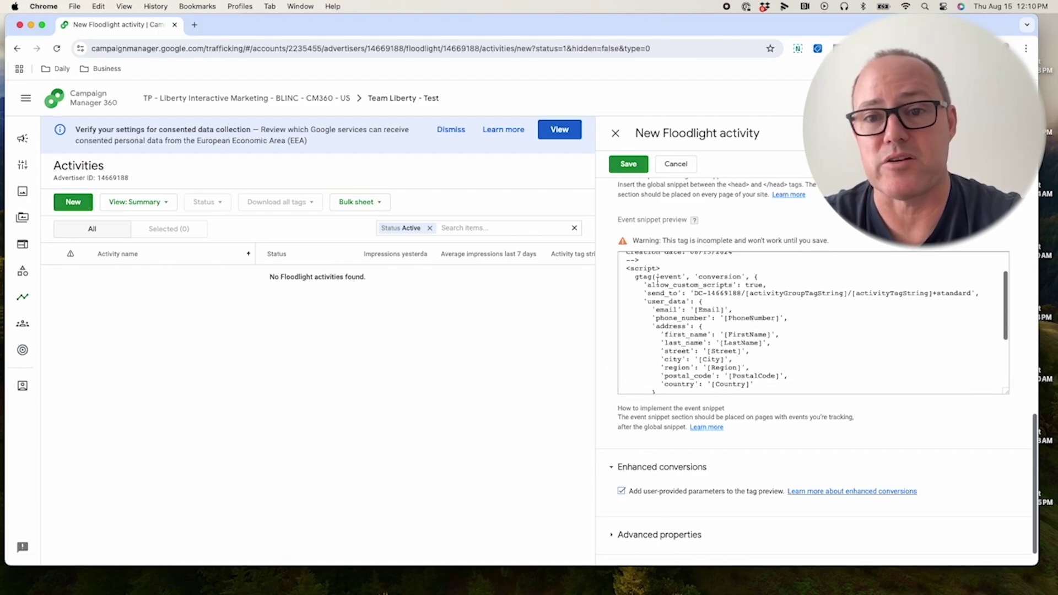
scroll(657, 280, "down", 1)
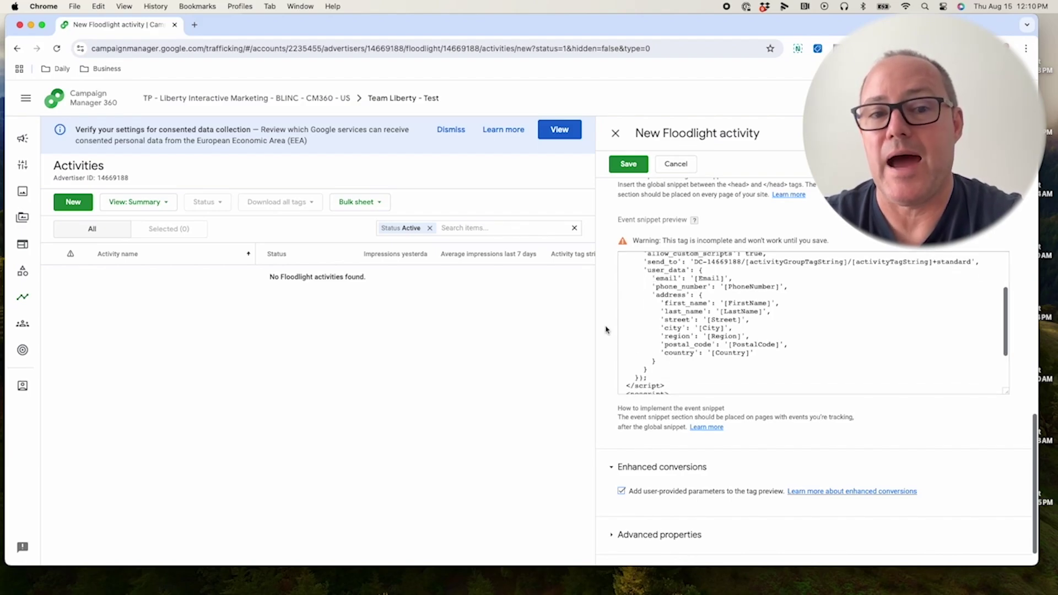
- Expand the Pageview activity's advanced properties and review the SSL requirement and activity tag string settings
scroll(606, 330, "down", 1)
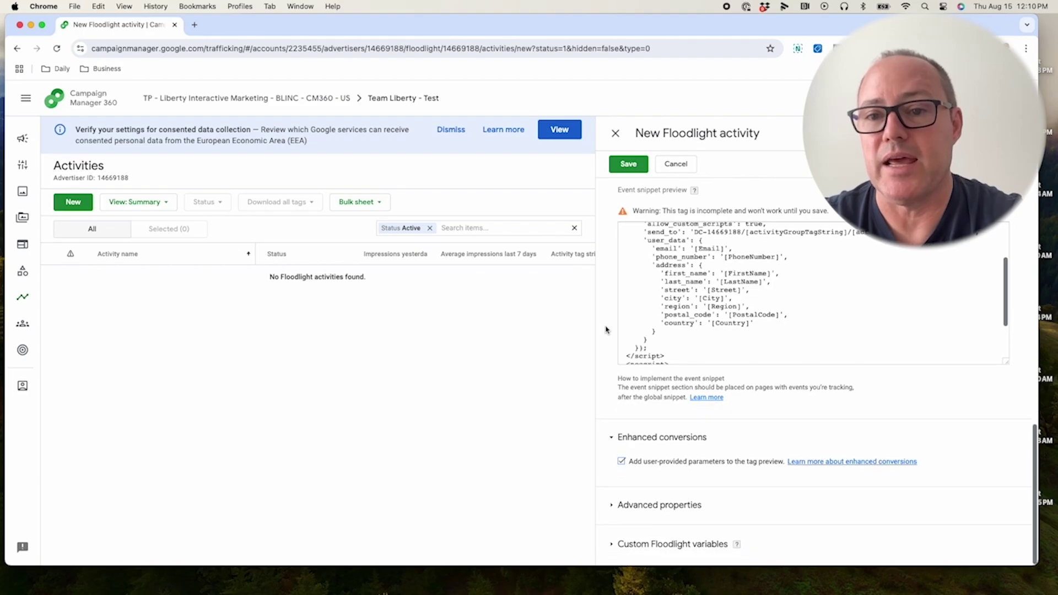
left_click(611, 506)
scroll(610, 321, "down", 1)
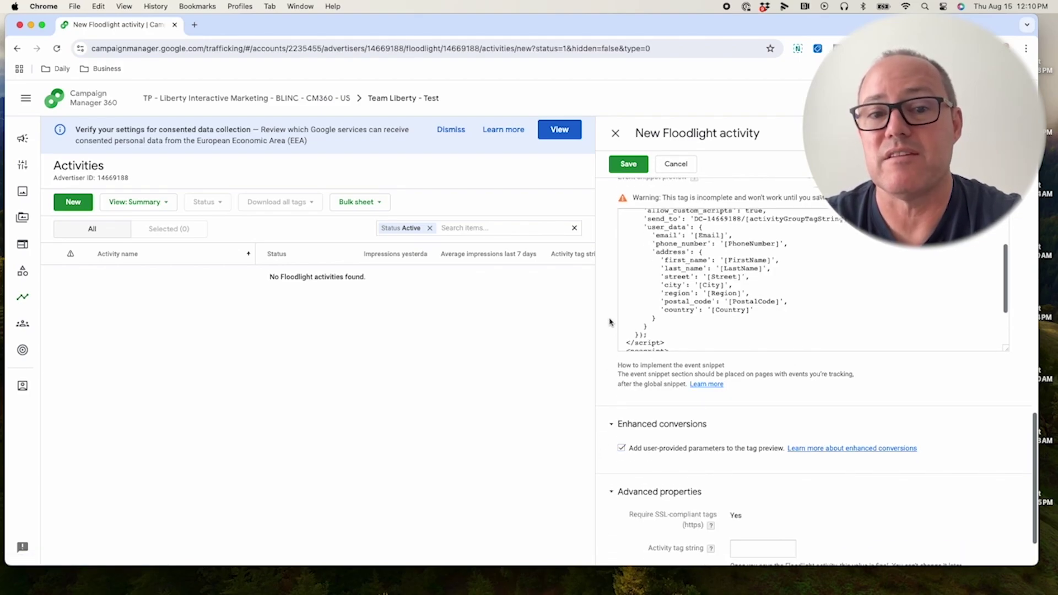
scroll(610, 322, "down", 2)
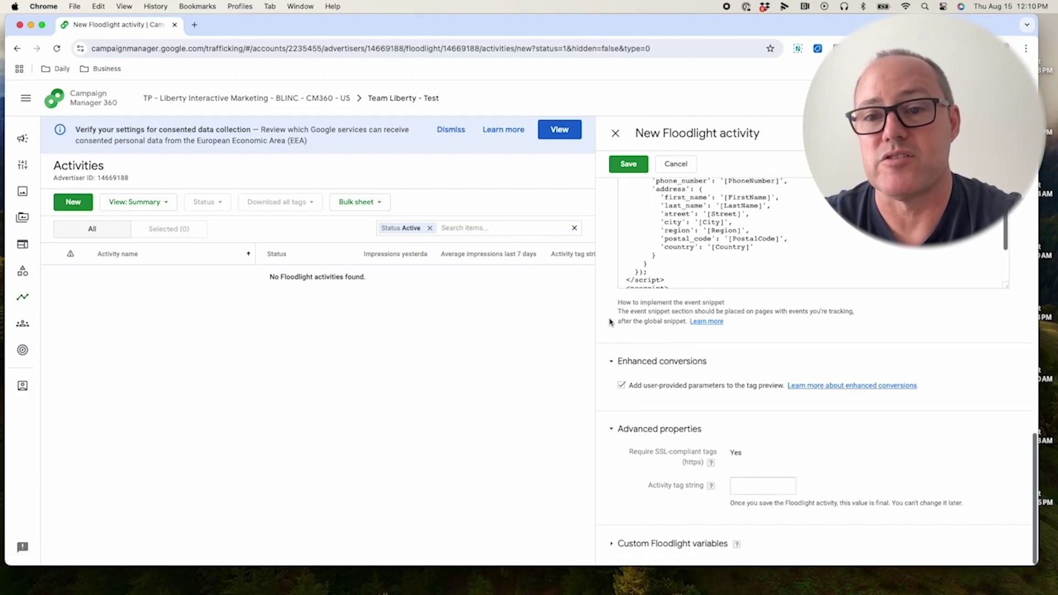
- Enable the custom Floodlight variables u1: PagePath, u2: Domain and u3: Action for the Pageview activity
left_click(611, 544)
scroll(600, 368, "down", 2)
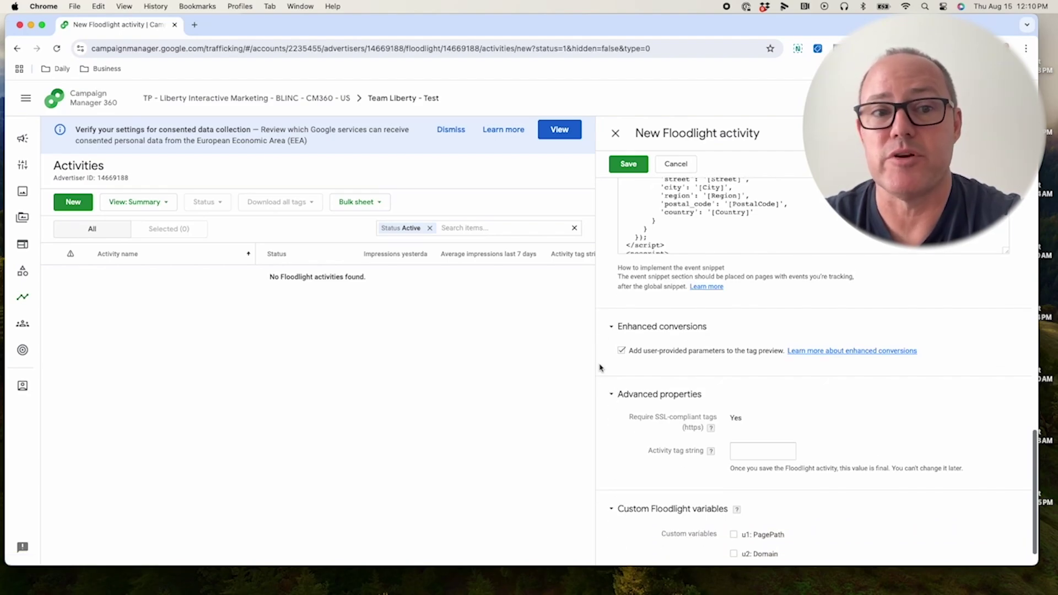
scroll(600, 367, "down", 1)
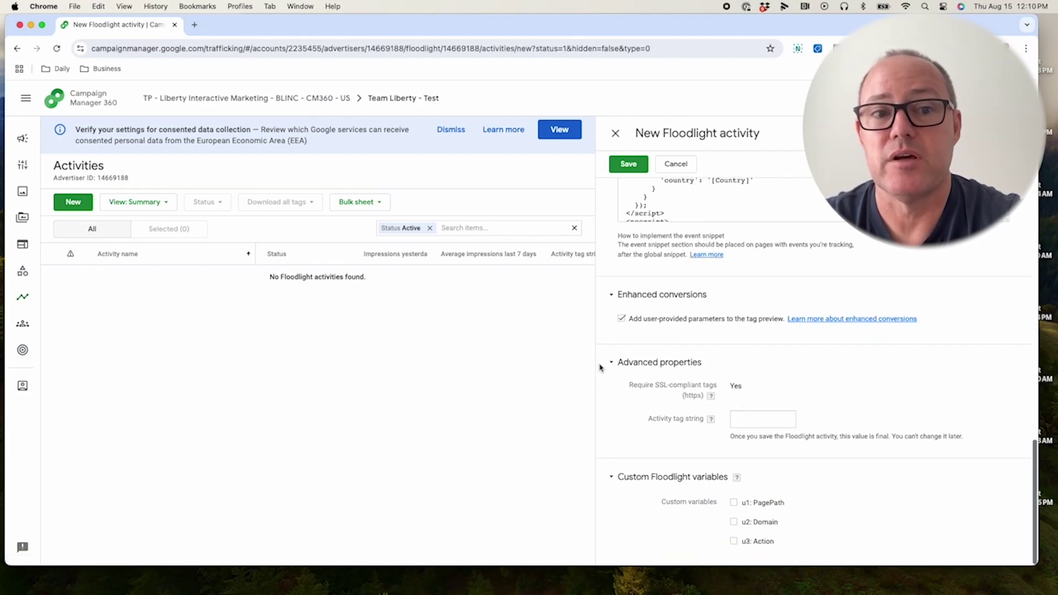
left_click(733, 503)
left_click(733, 521)
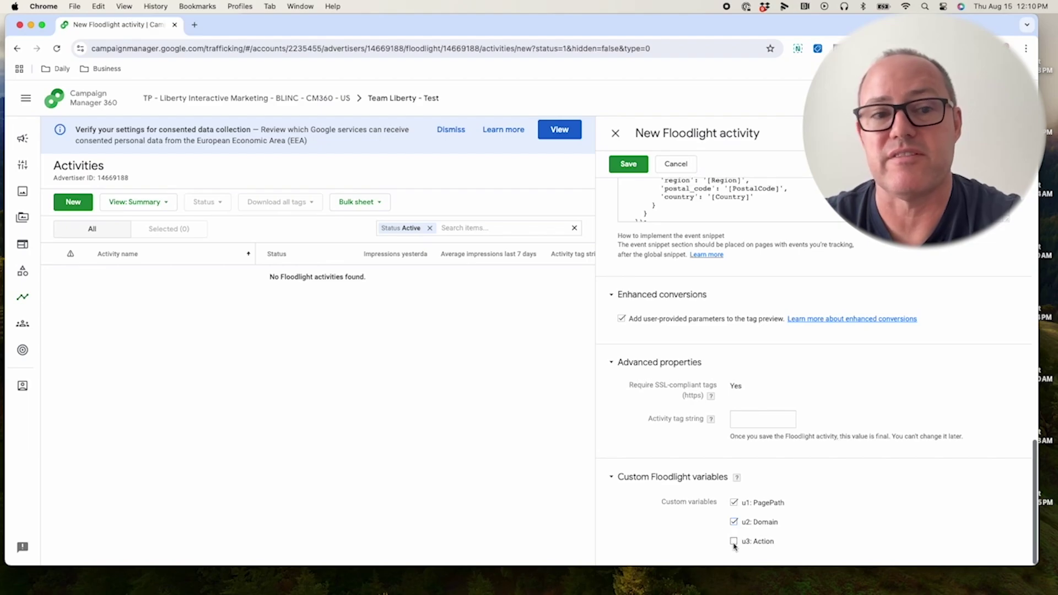
left_click(733, 541)
- Check the custom variables in the event snippet preview and save the Pageview activity
scroll(627, 399, "up", 5)
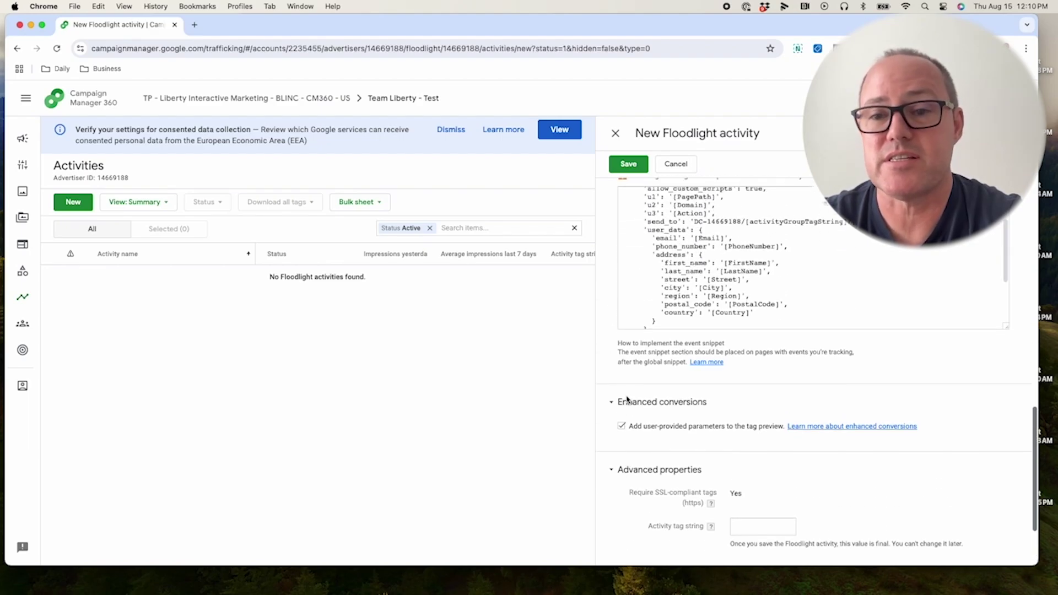
scroll(648, 323, "up", 2)
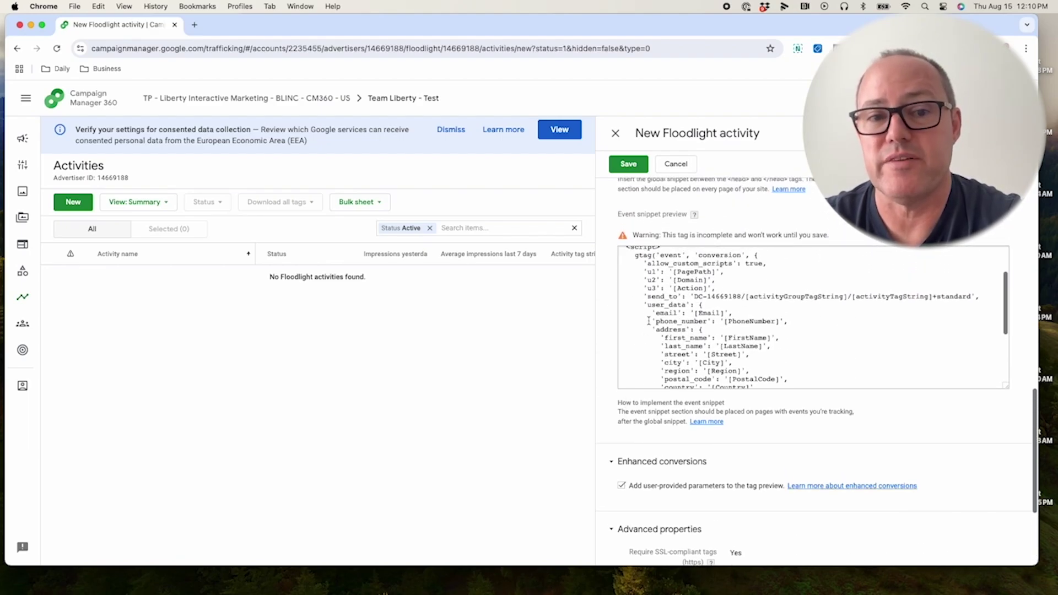
left_click_drag(644, 285, 718, 301)
left_click(611, 302)
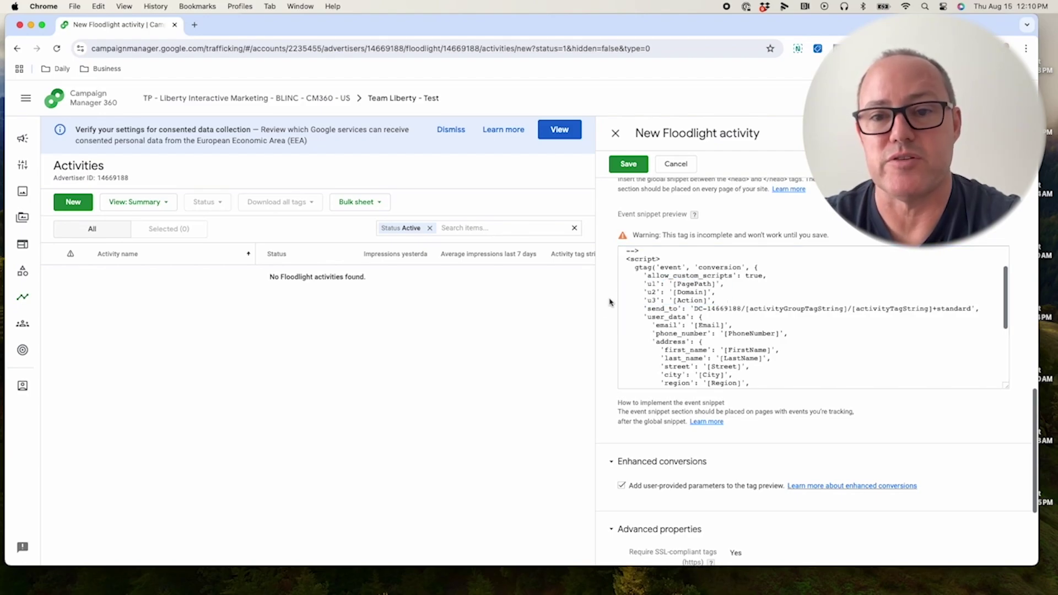
left_click(629, 166)
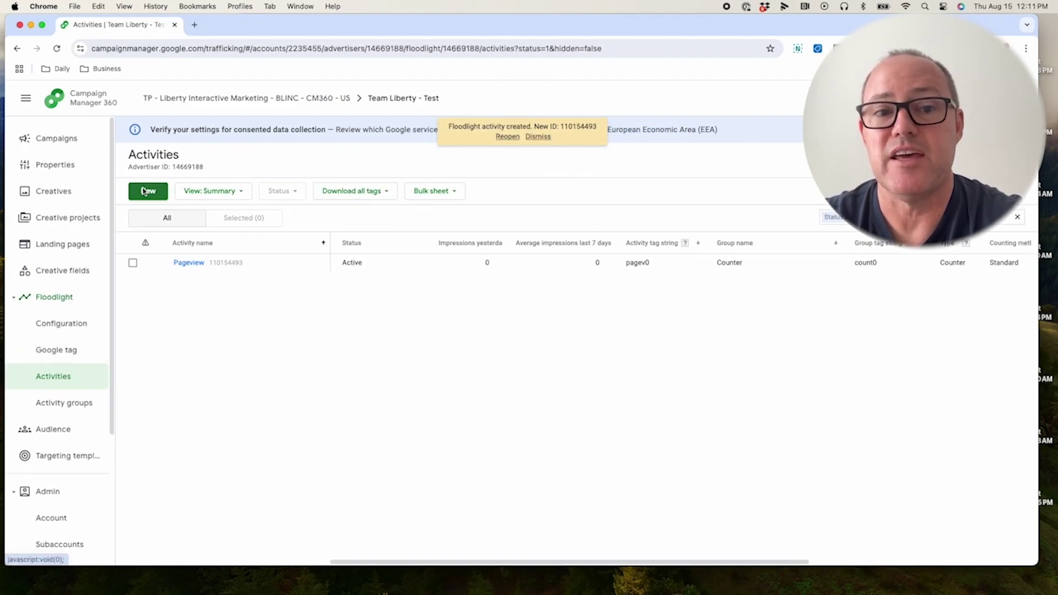
- Start a new Floodlight activity named Transaction with type Sales and activity group Sales (sales0)
left_click(143, 191)
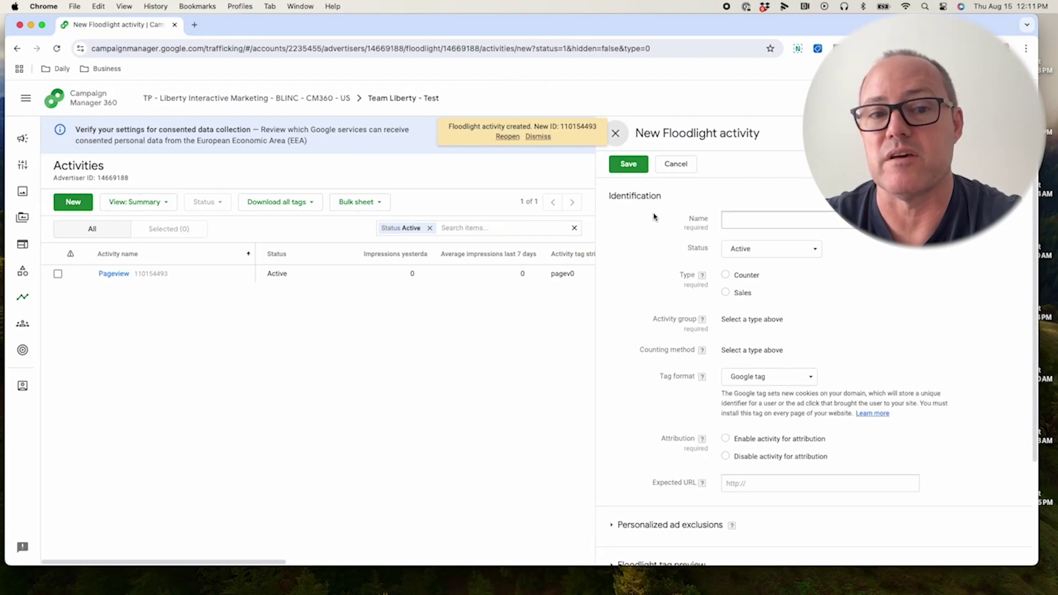
left_click(731, 221)
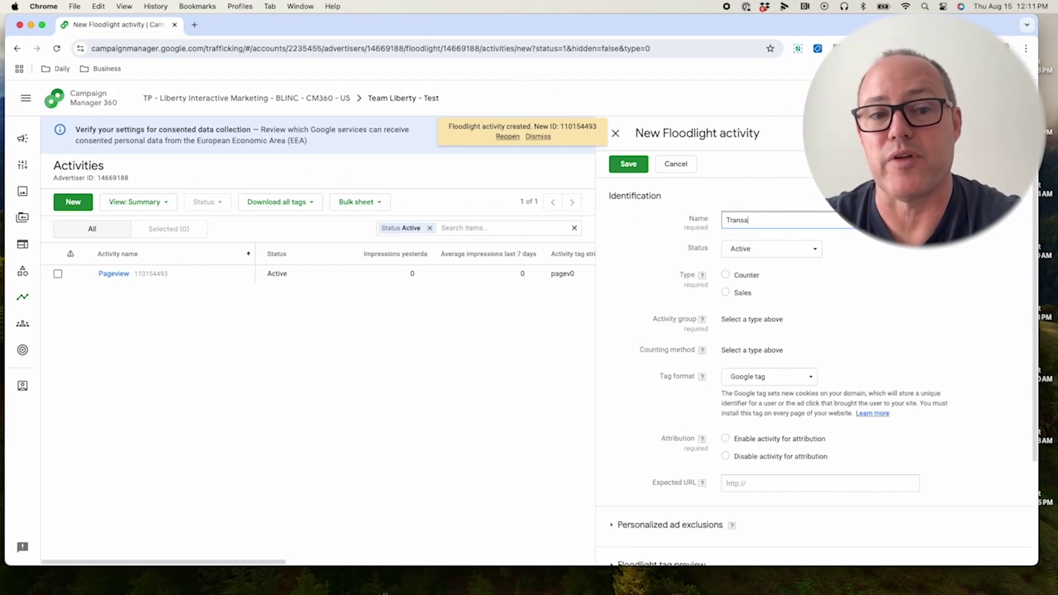
type("Transaction")
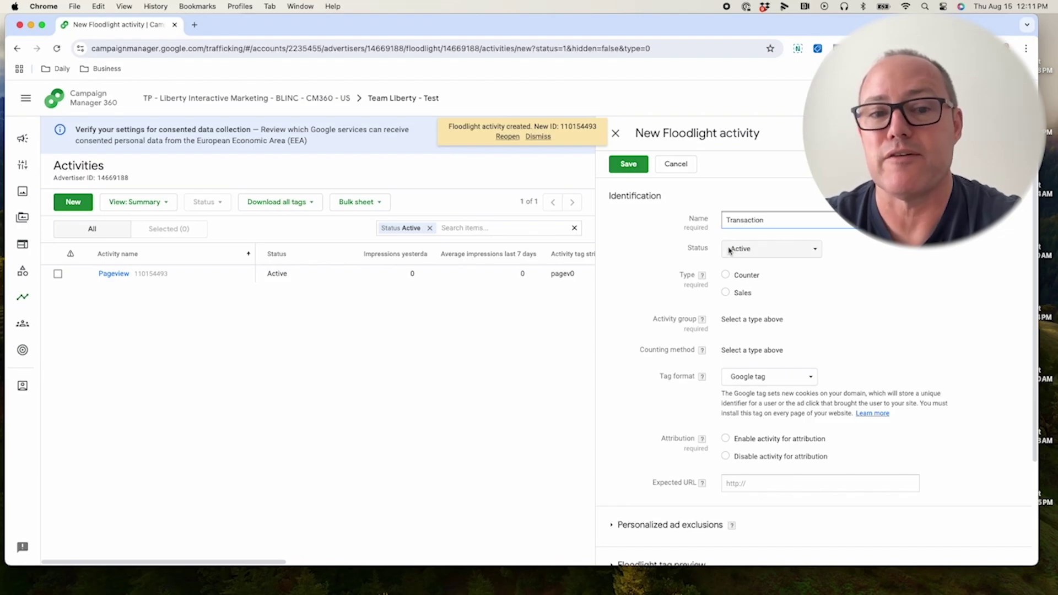
left_click(725, 291)
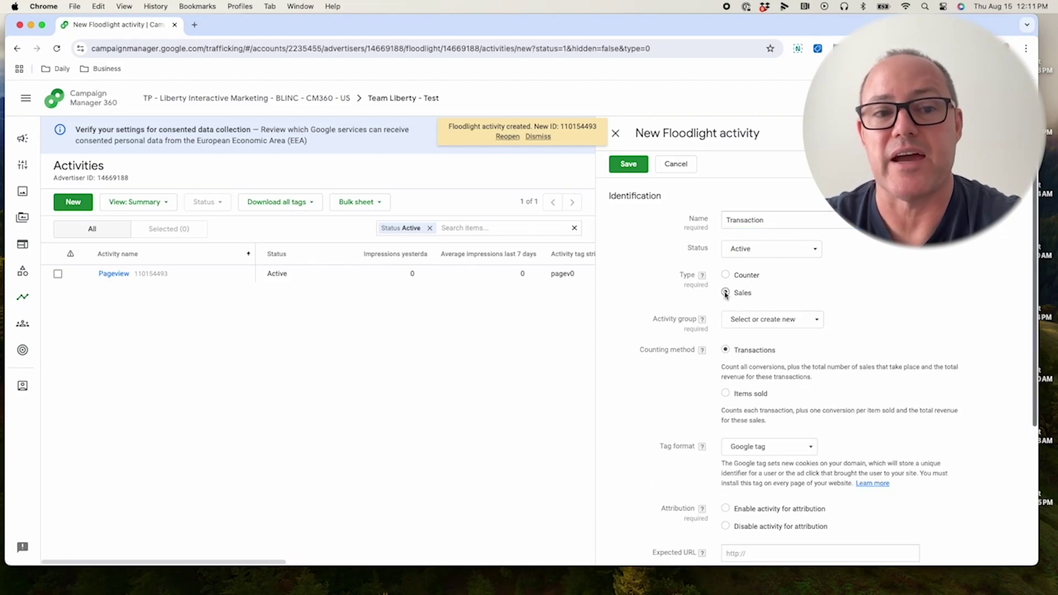
left_click(746, 318)
left_click(750, 375)
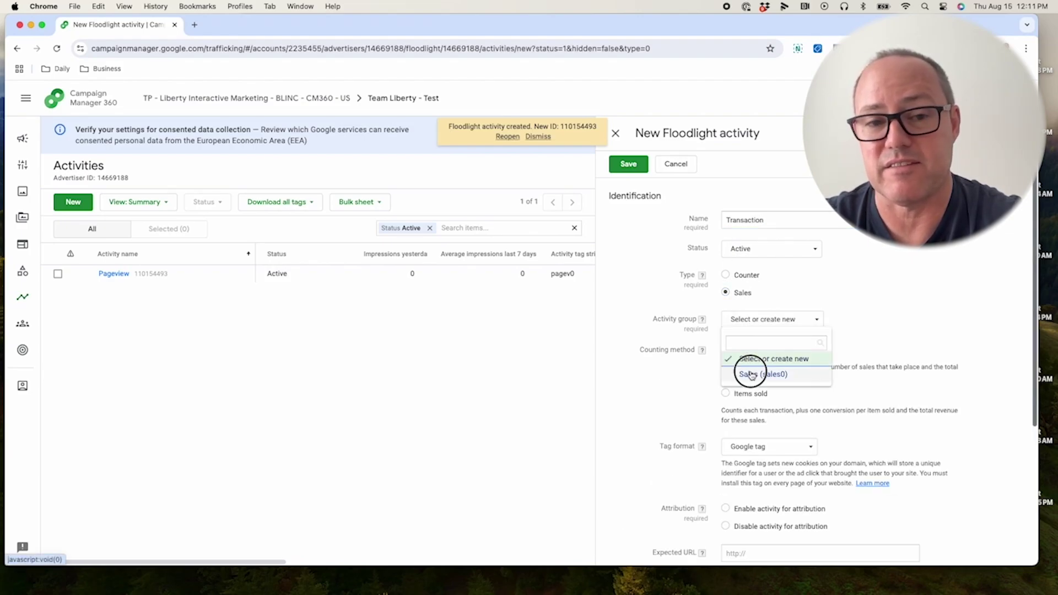
- Enable the Transaction activity for attribution, keeping the Transactions counting method and Google tag format
scroll(758, 362, "down", 3)
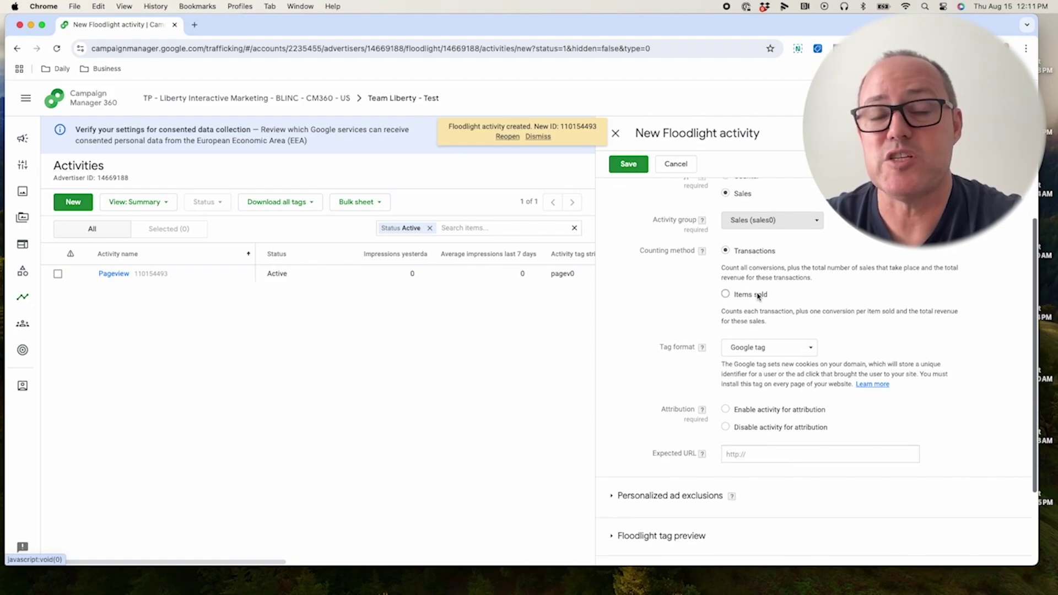
scroll(758, 297, "down", 2)
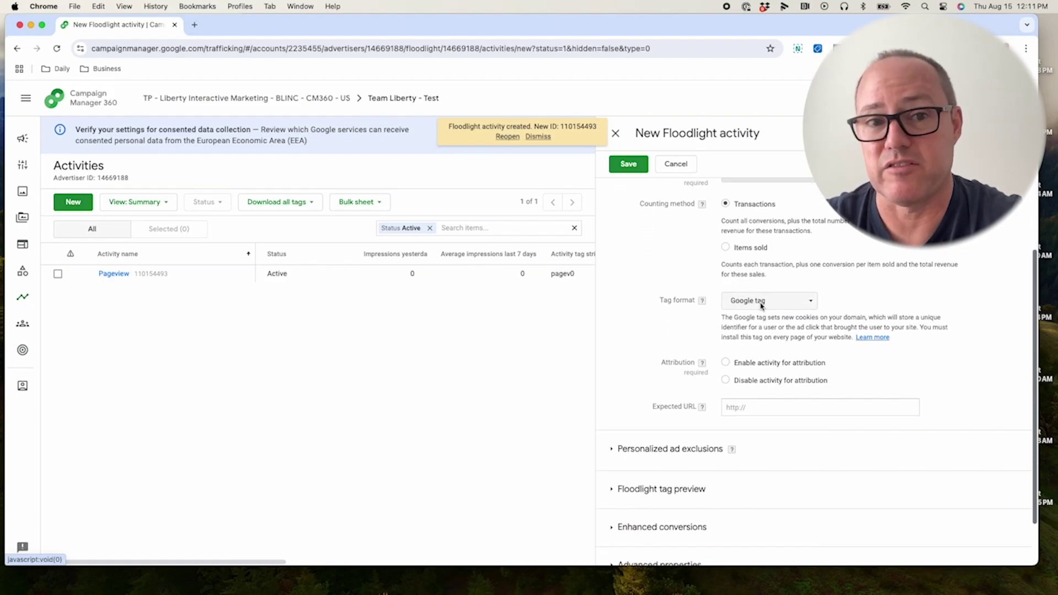
left_click(726, 362)
- Expand the Transaction activity's personalized ad exclusions and Floodlight tag preview, and review the global and event snippets
scroll(656, 321, "down", 3)
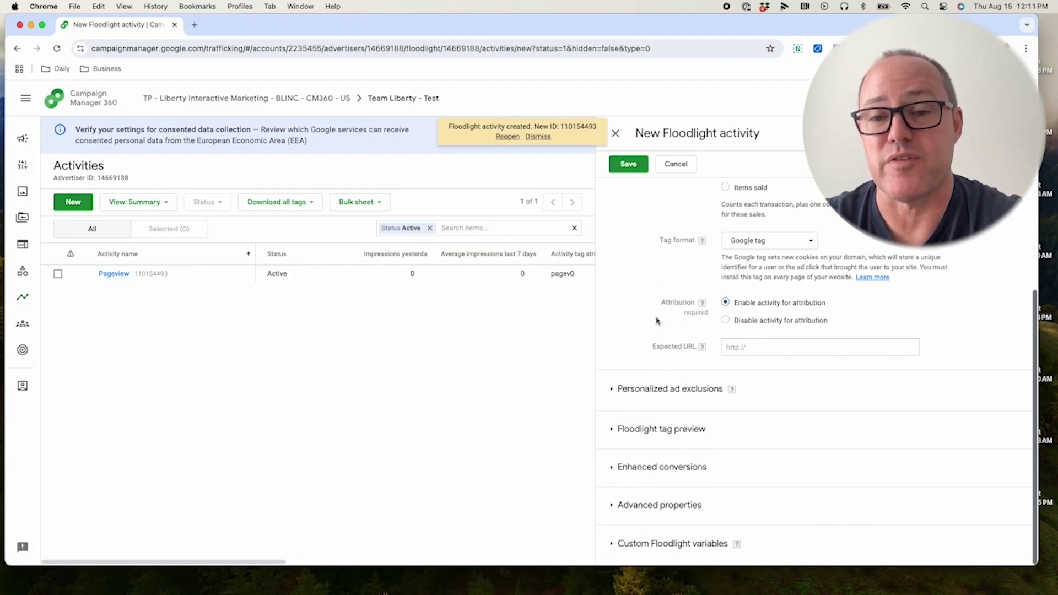
left_click(611, 390)
scroll(615, 392, "down", 2)
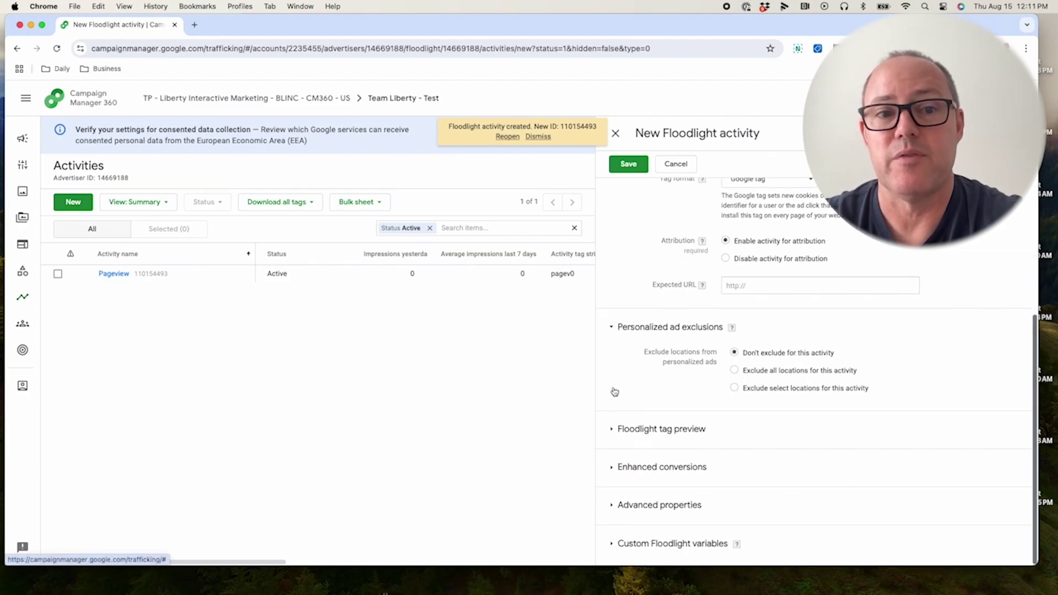
left_click(612, 429)
scroll(620, 353, "down", 2)
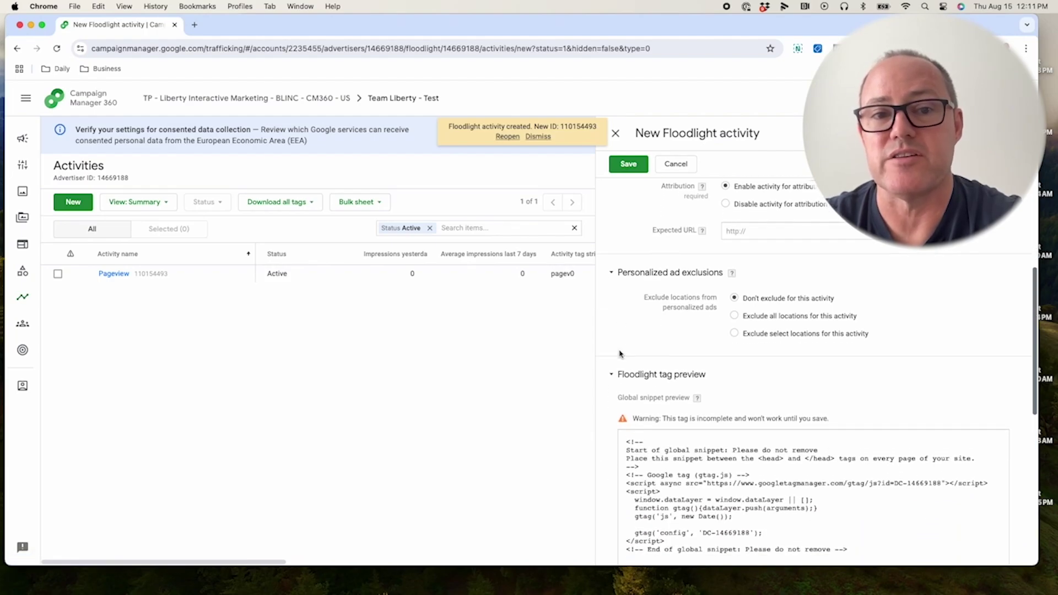
scroll(619, 353, "down", 7)
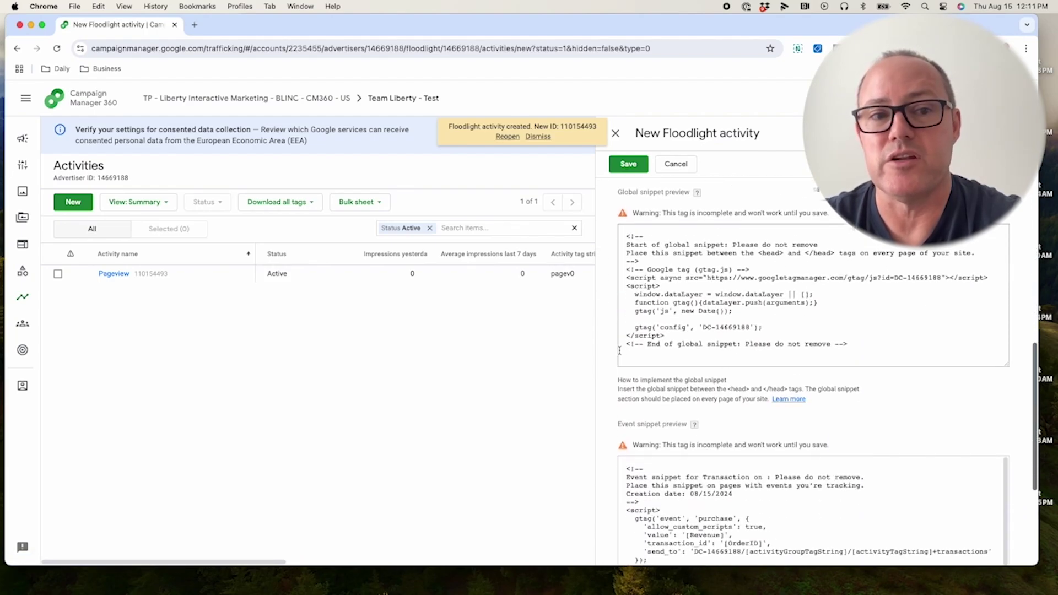
scroll(619, 351, "down", 3)
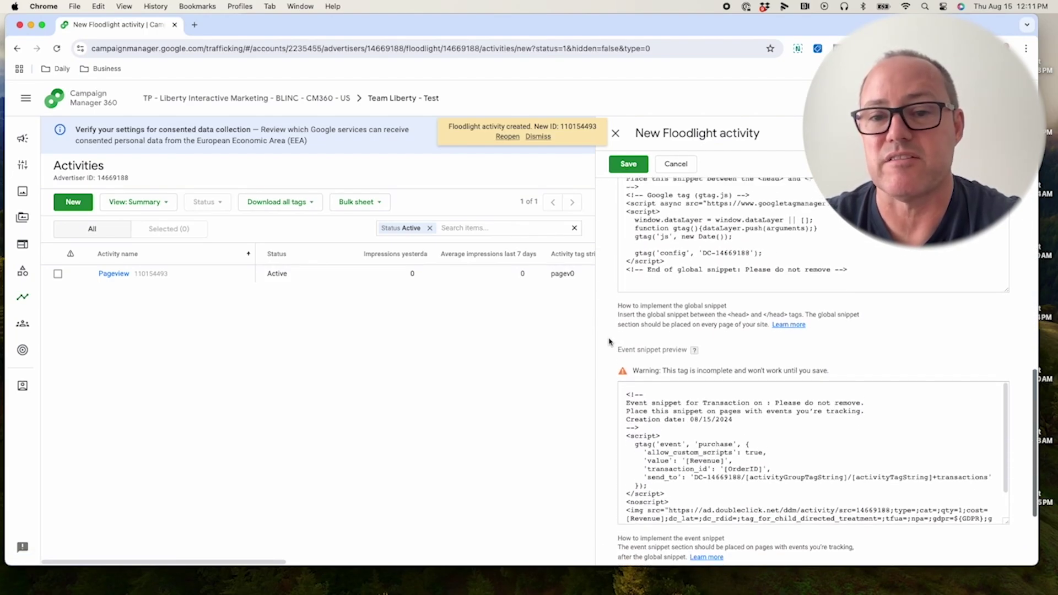
scroll(609, 342, "down", 4)
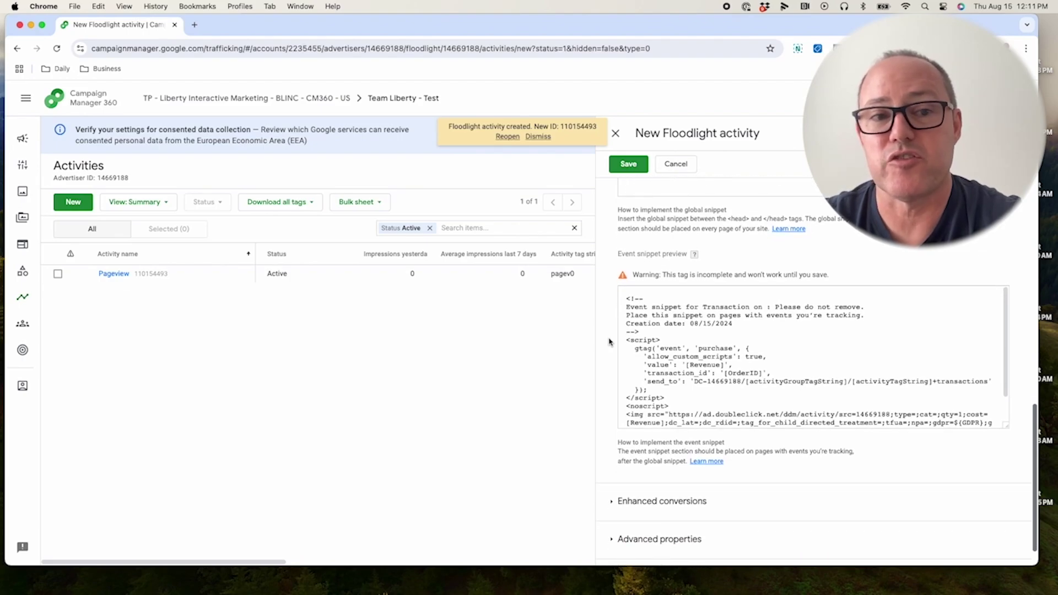
- Add user-provided parameters to the Transaction tag preview under Enhanced conversions and review the user data in its event snippet
scroll(608, 341, "down", 1)
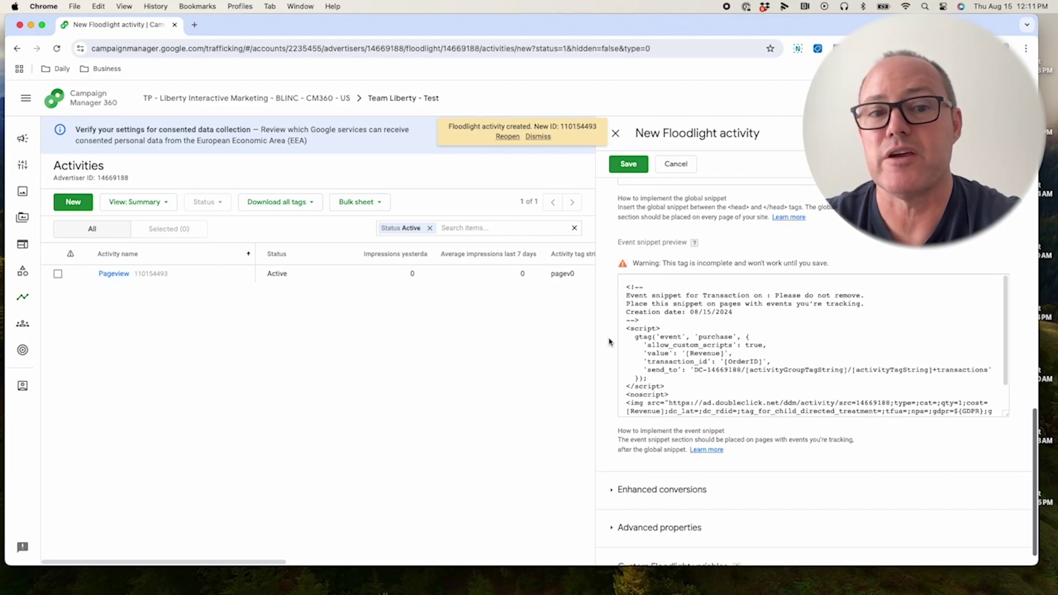
left_click(612, 491)
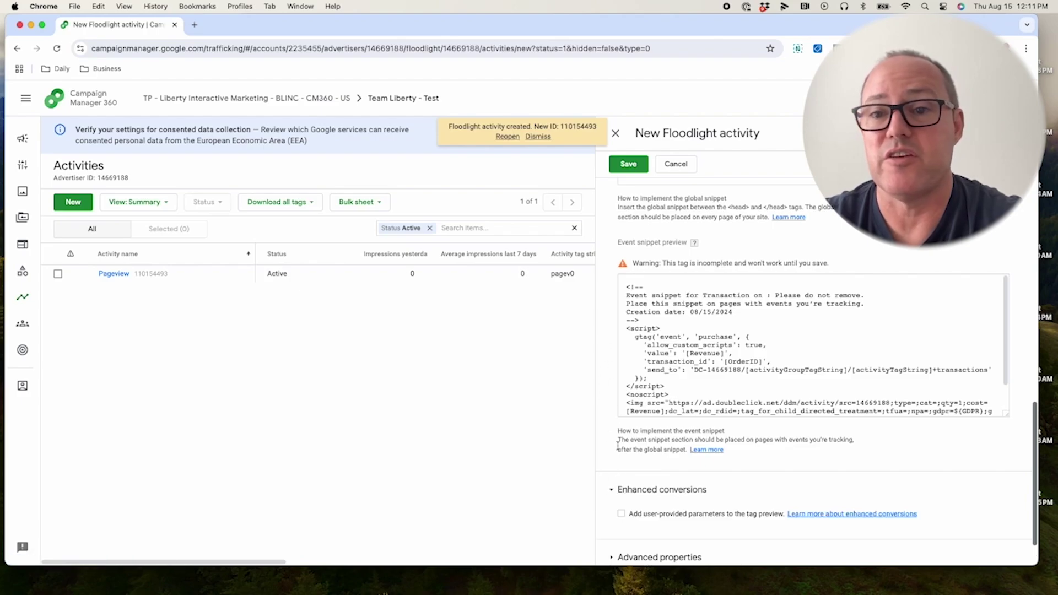
left_click(620, 512)
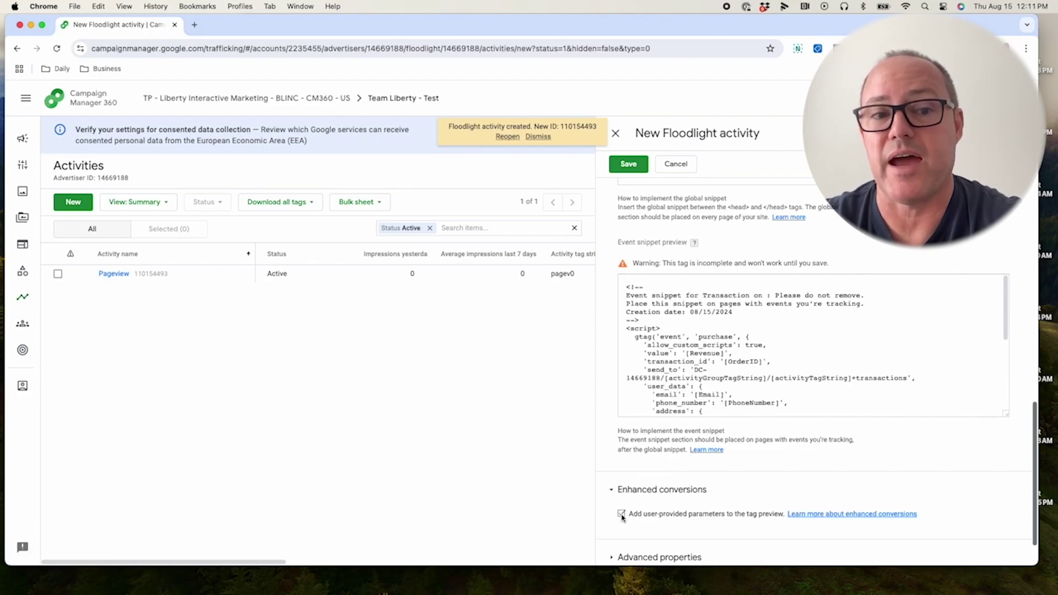
scroll(665, 352, "down", 5)
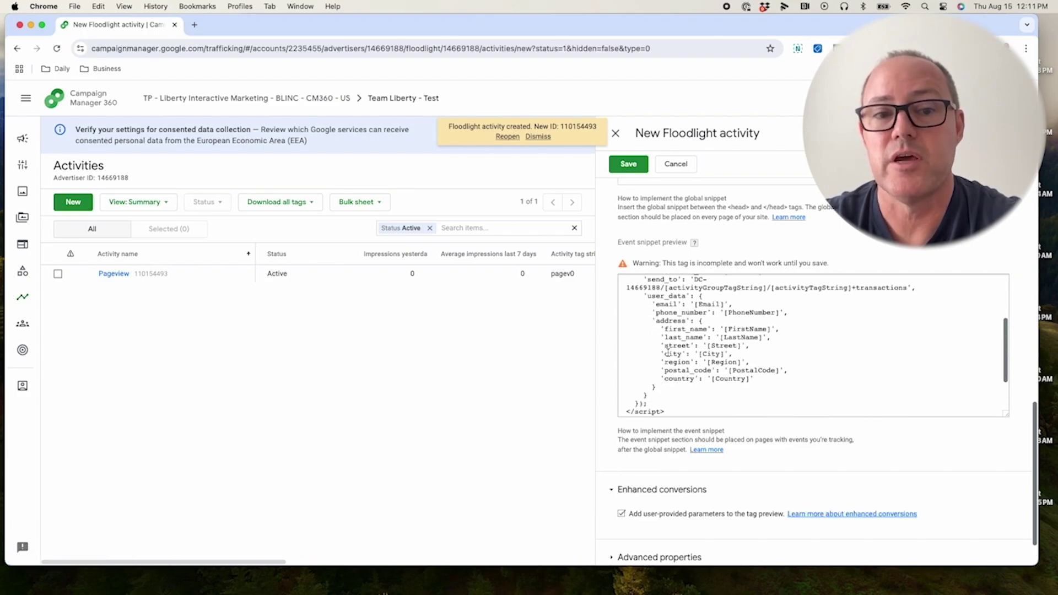
- Expand the Transaction activity's advanced properties and enable the custom Floodlight variables u1: PagePath, u2: Domain and u3: Action
scroll(608, 349, "down", 2)
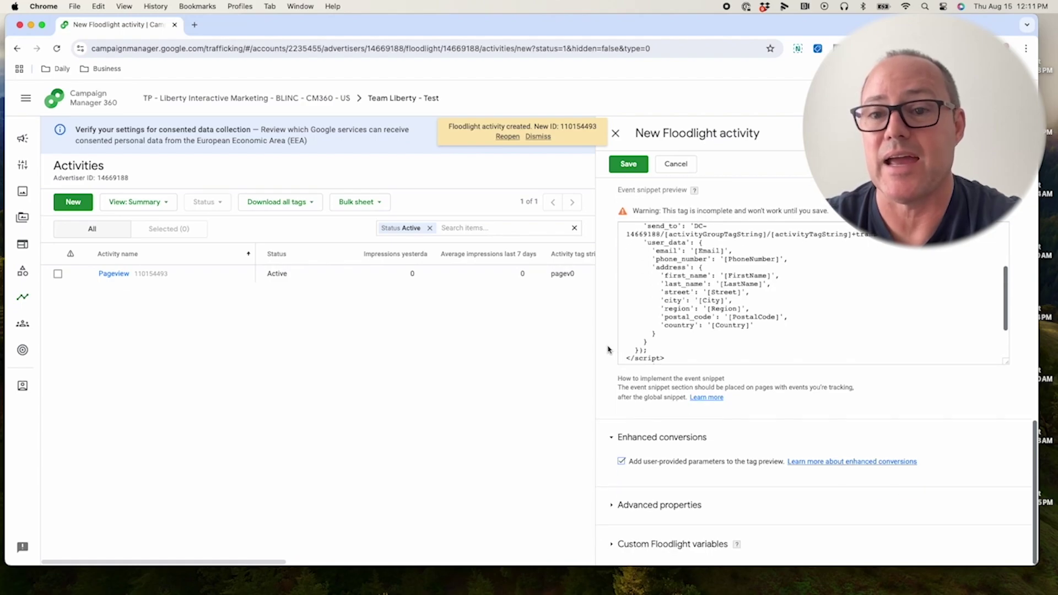
left_click(610, 504)
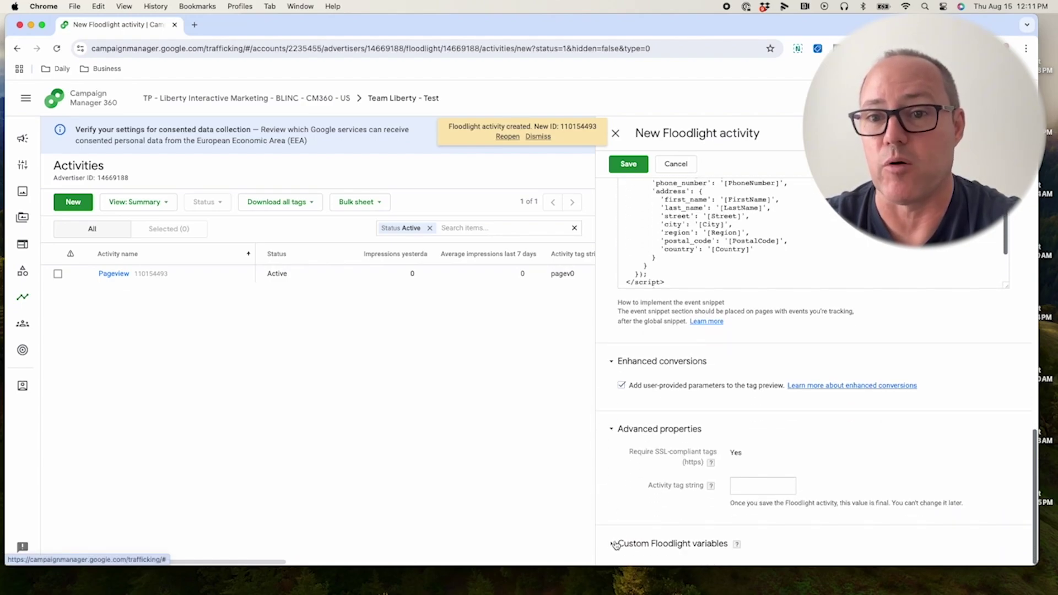
left_click(612, 555)
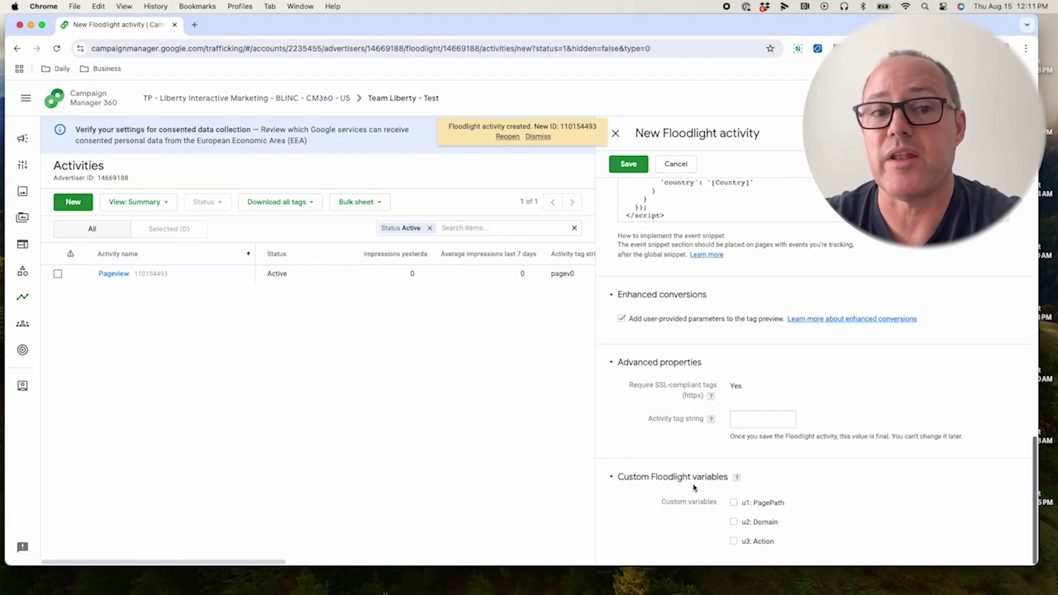
left_click(734, 522)
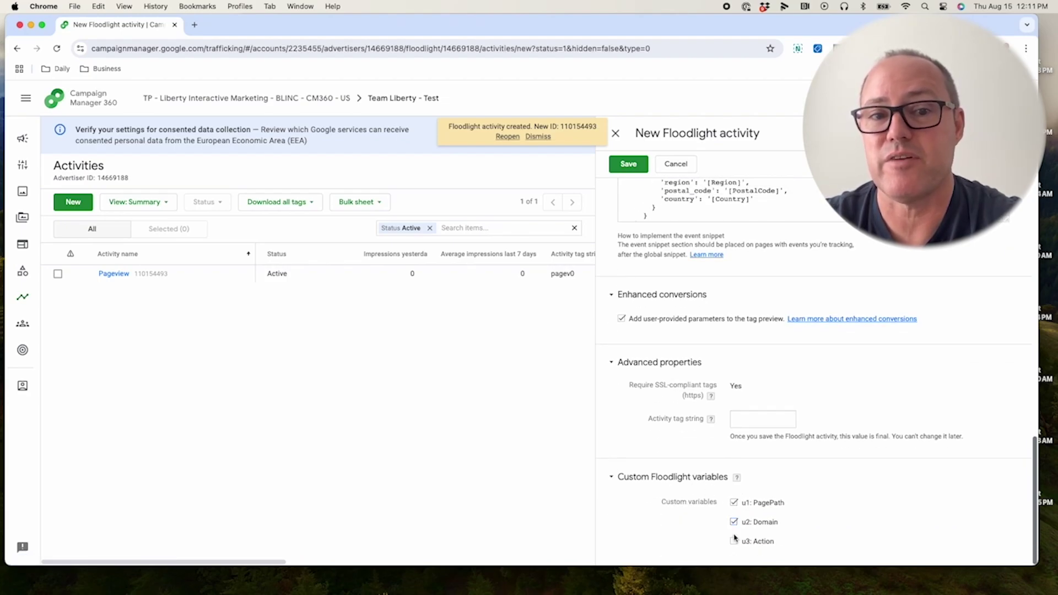
left_click(733, 541)
- Review the u1, u2 and u3 variable lines in the event snippet preview and save the Transaction activity
scroll(619, 367, "up", 5)
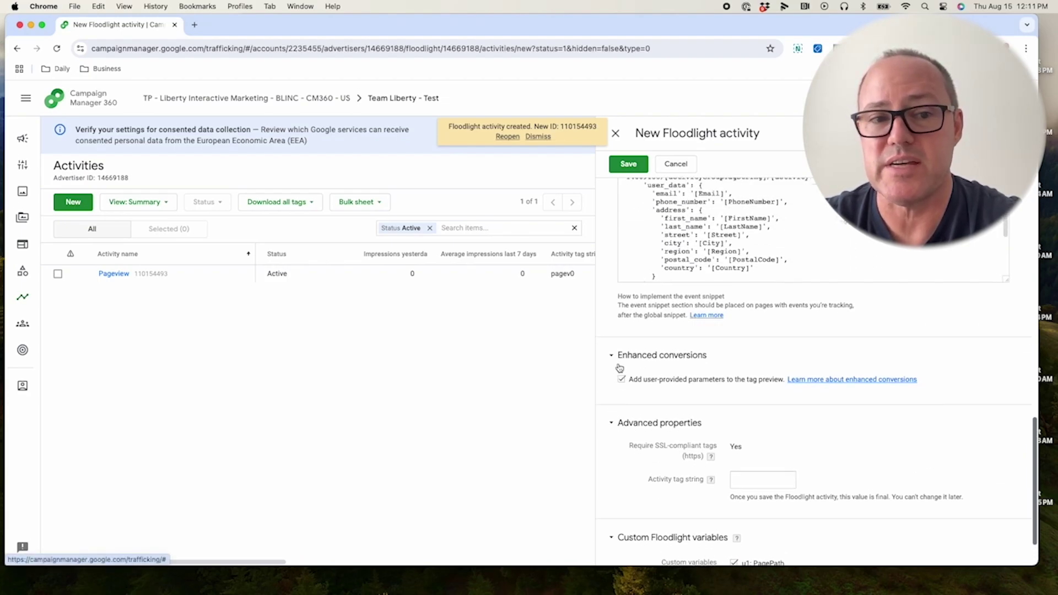
scroll(619, 368, "up", 1)
scroll(725, 326, "up", 5)
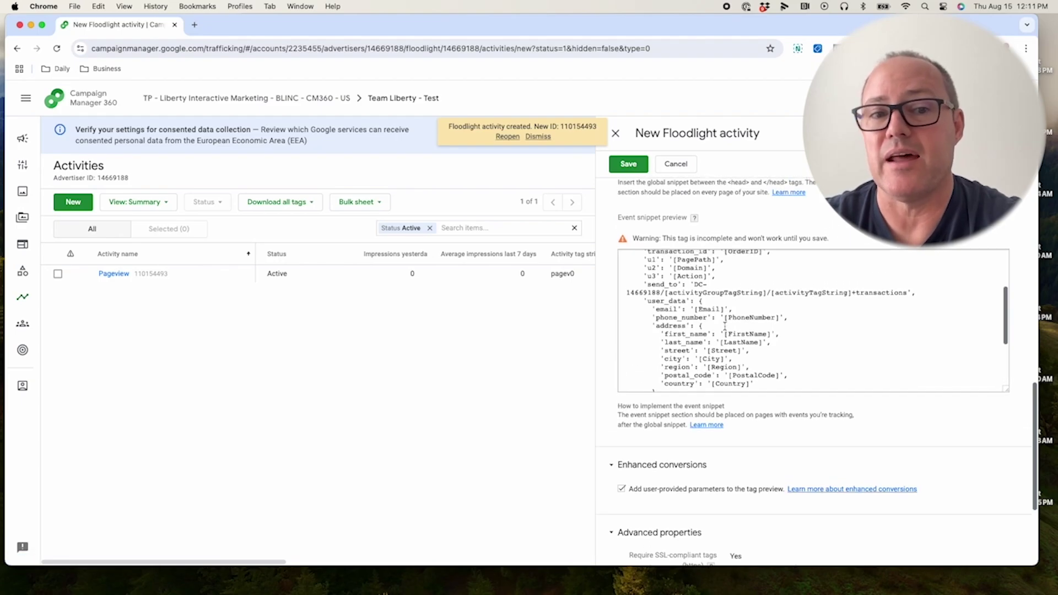
scroll(725, 326, "up", 2)
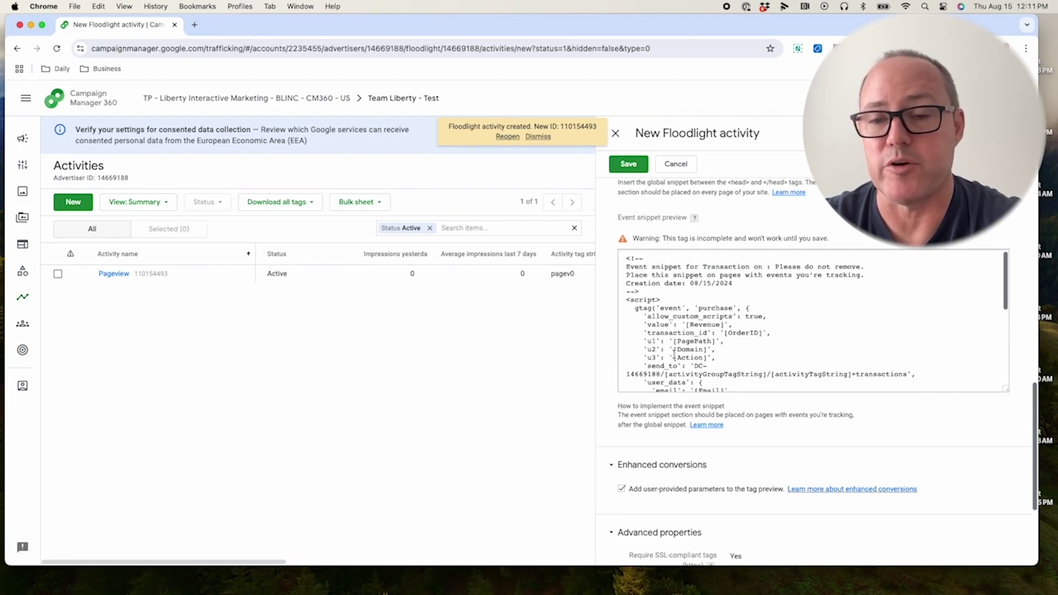
left_click_drag(643, 340, 725, 354)
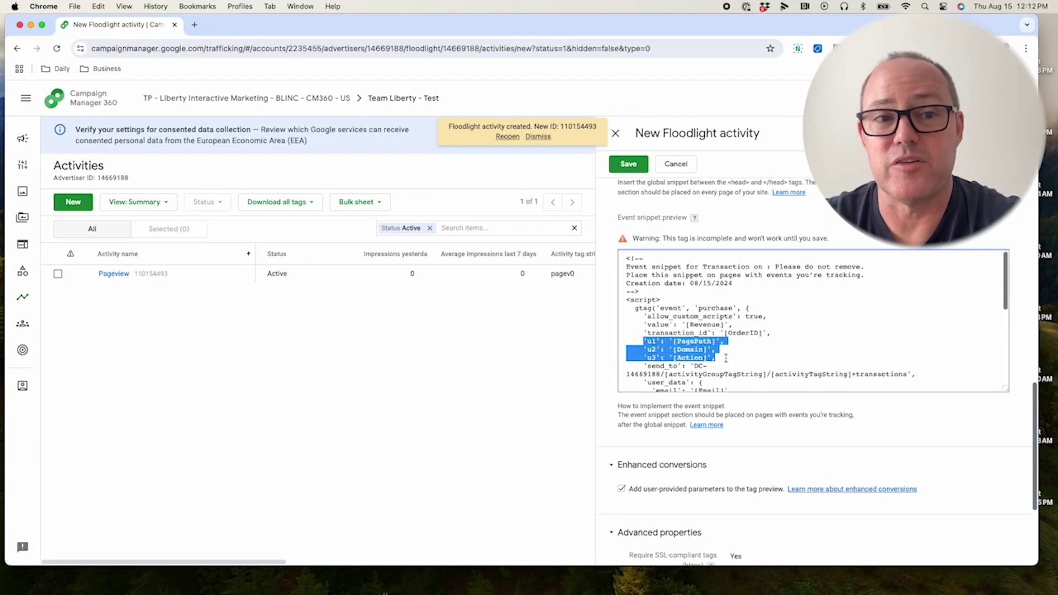
left_click(629, 165)
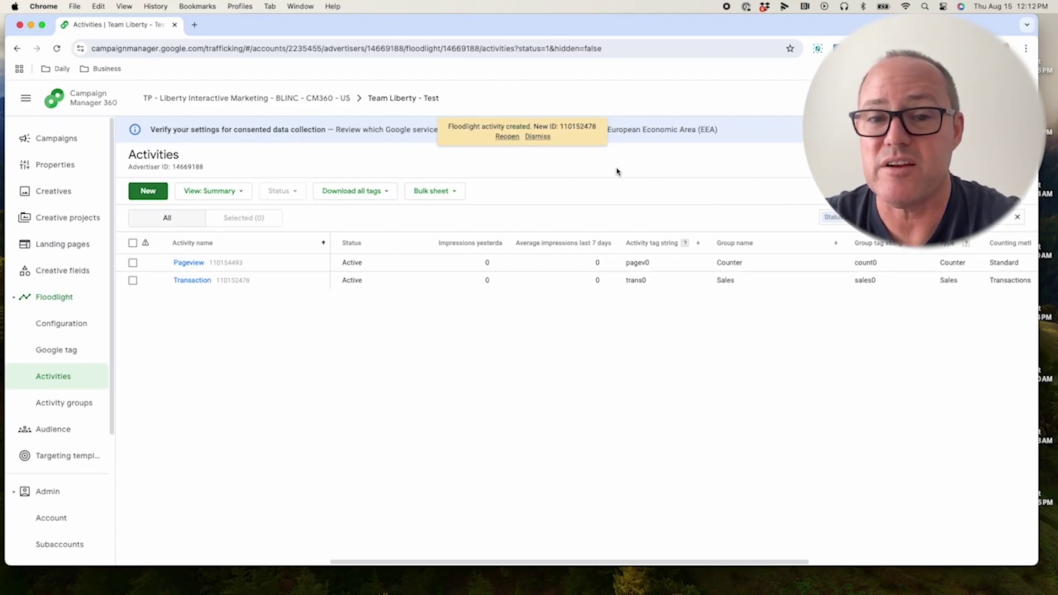
- Reopen the saved Transaction activity, check its activity tag string under Advanced properties, and close it to go to the Floodlight configuration
left_click(187, 280)
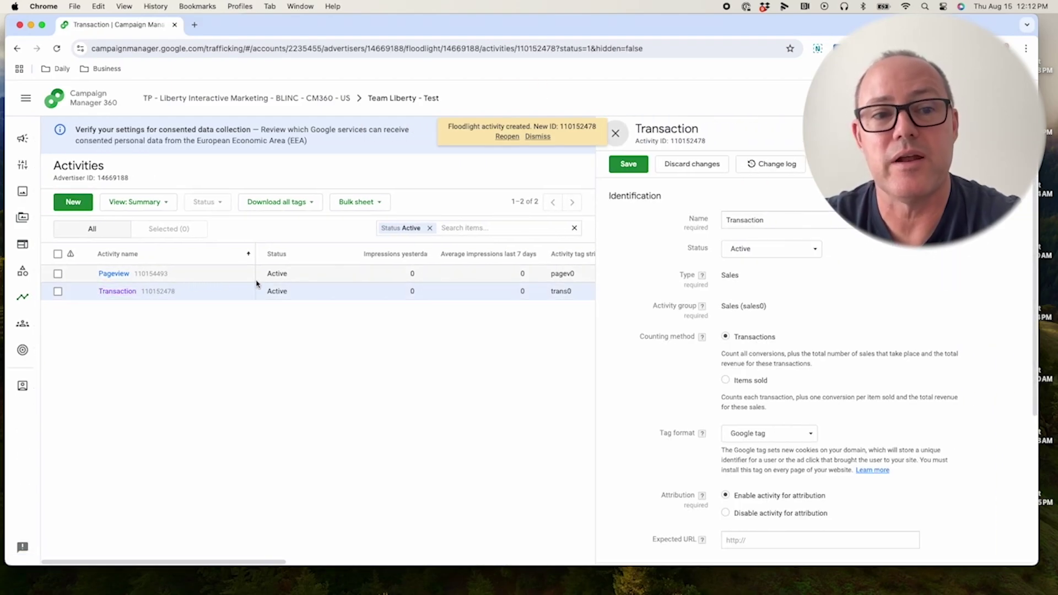
scroll(617, 301, "down", 5)
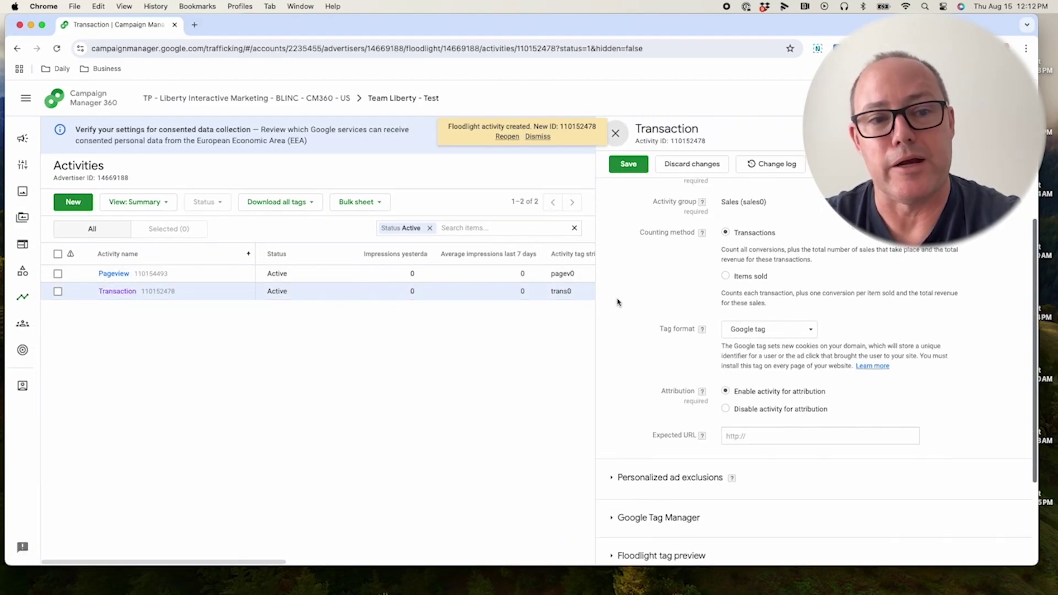
scroll(617, 302, "down", 3)
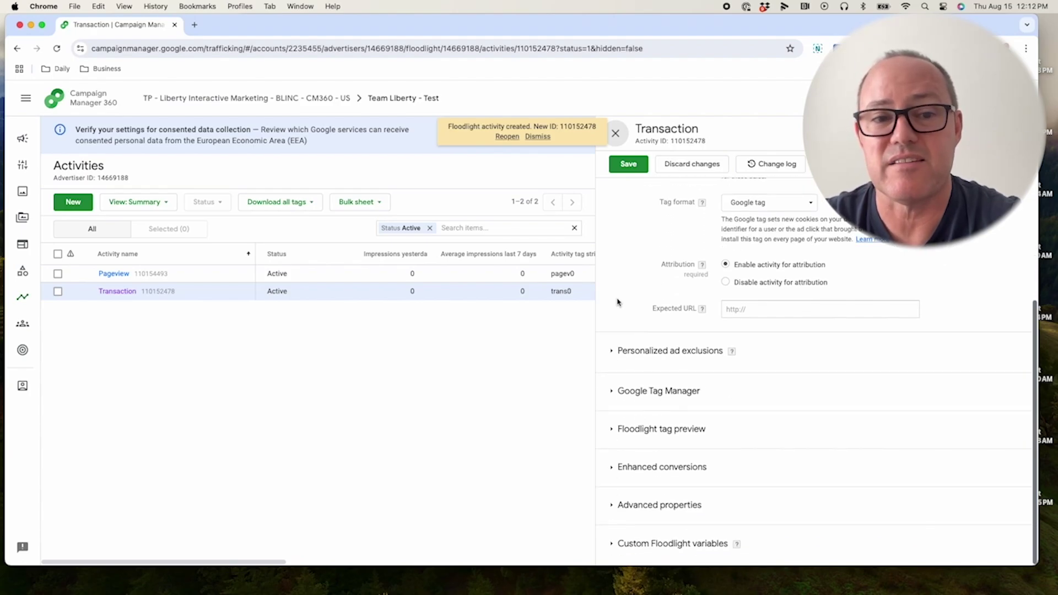
left_click(611, 505)
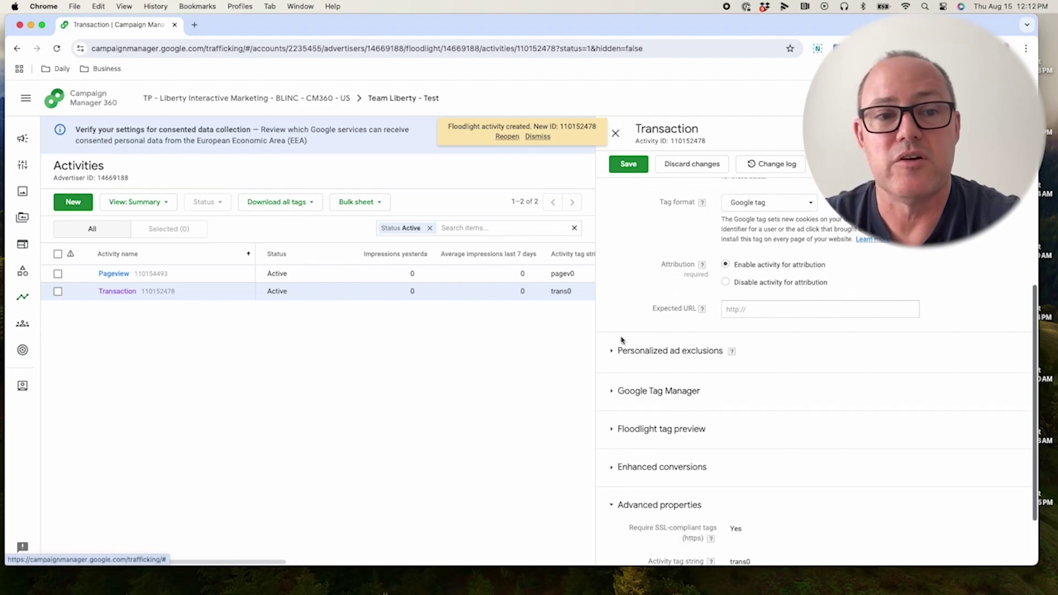
scroll(622, 340, "down", 2)
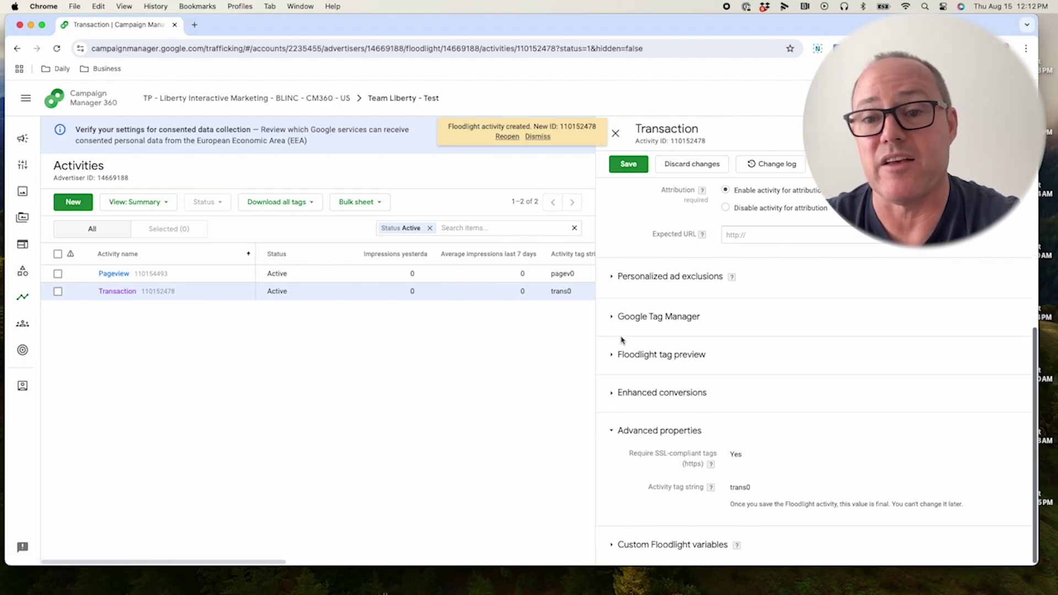
left_click(615, 133)
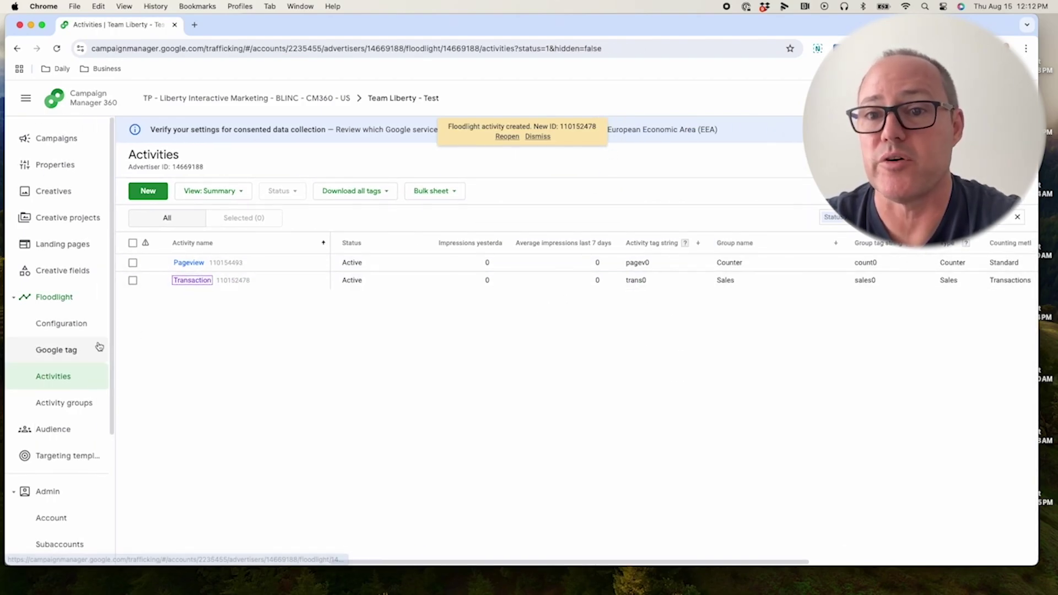
left_click(53, 327)
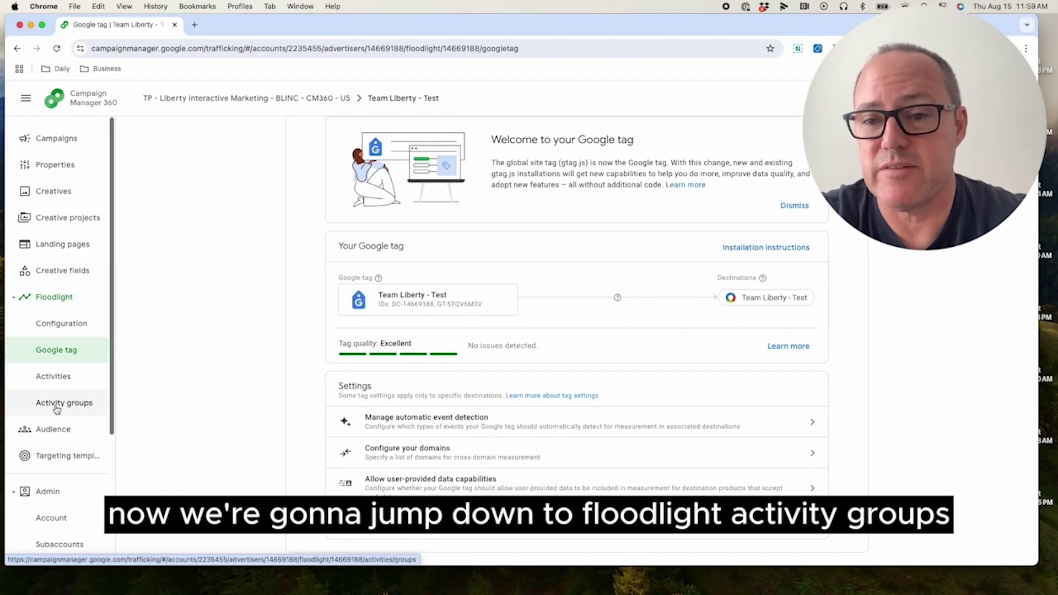
- Create a Floodlight activity group named Counter with type Counter, accepting the loss of the share advertisers option
left_click(55, 405)
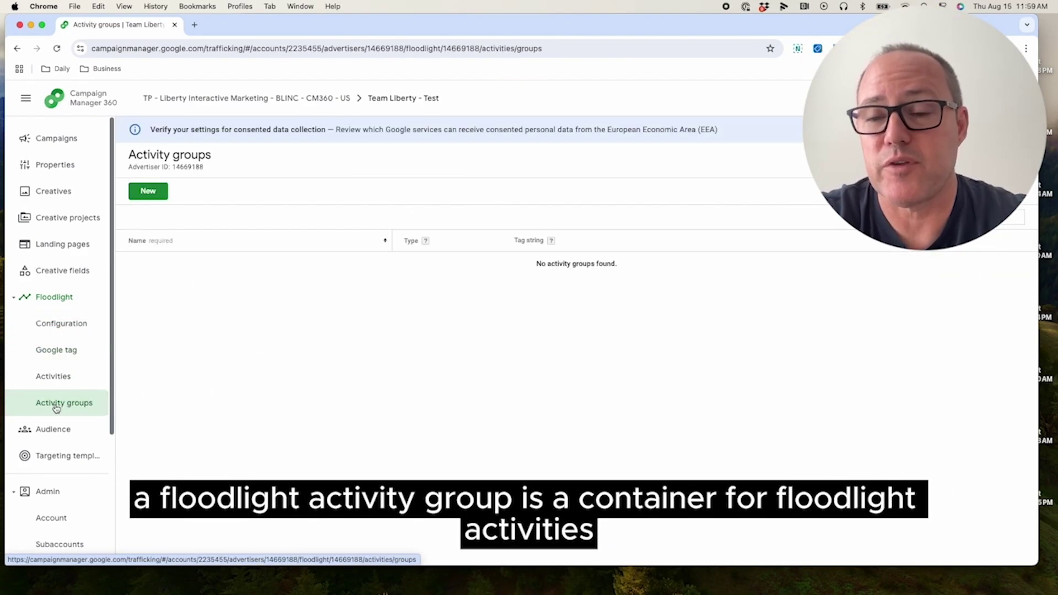
left_click(147, 192)
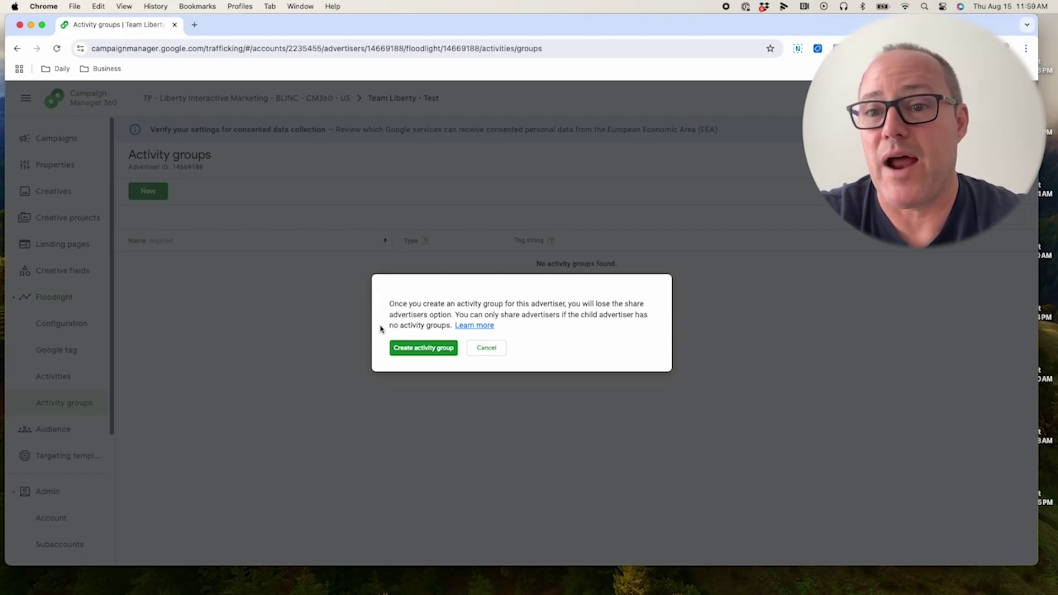
left_click(420, 349)
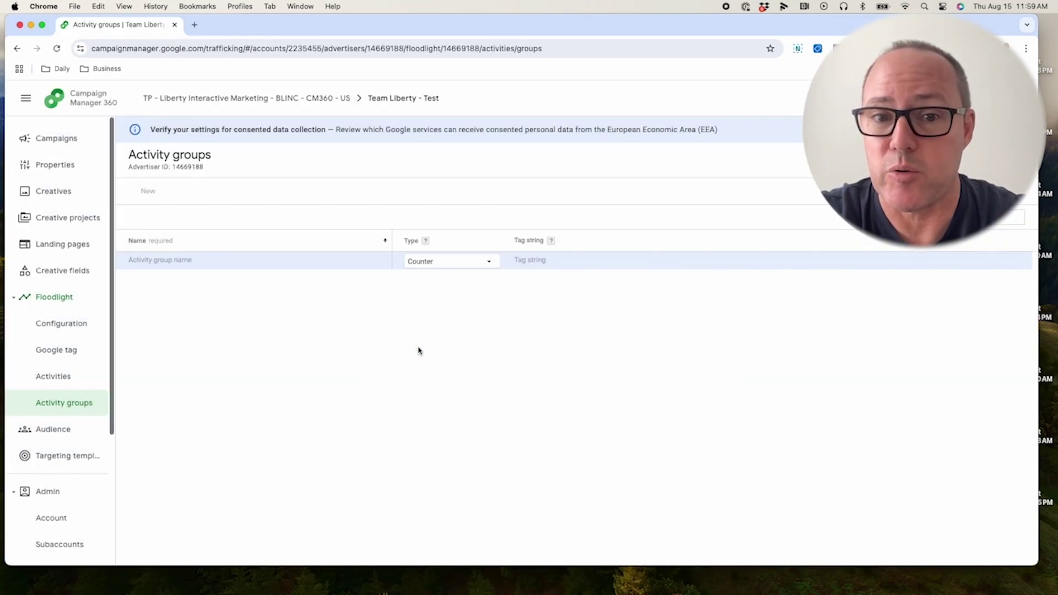
left_click(195, 259)
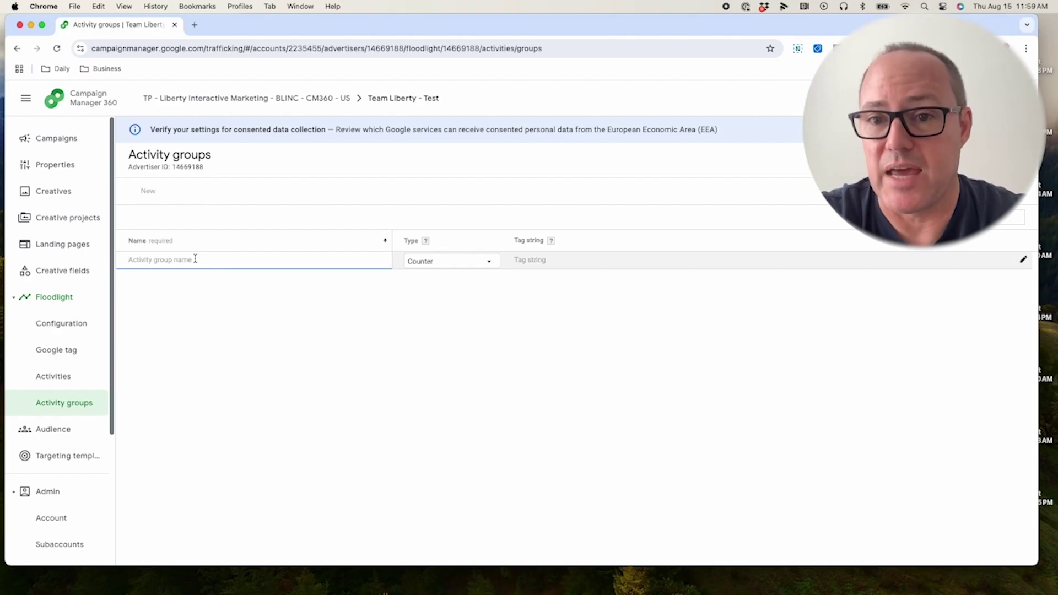
type("Counter")
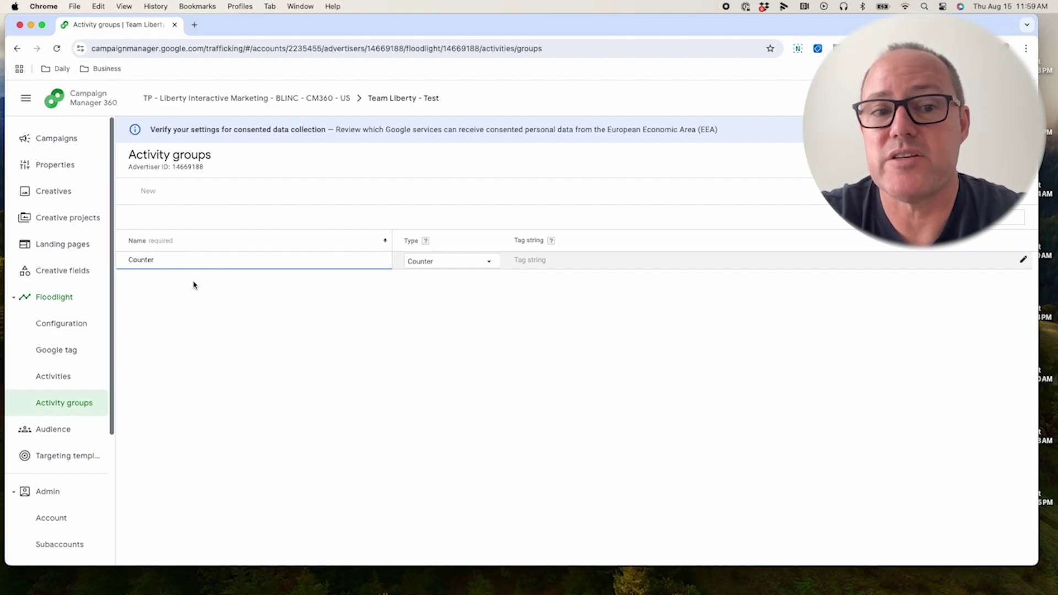
left_click(193, 297)
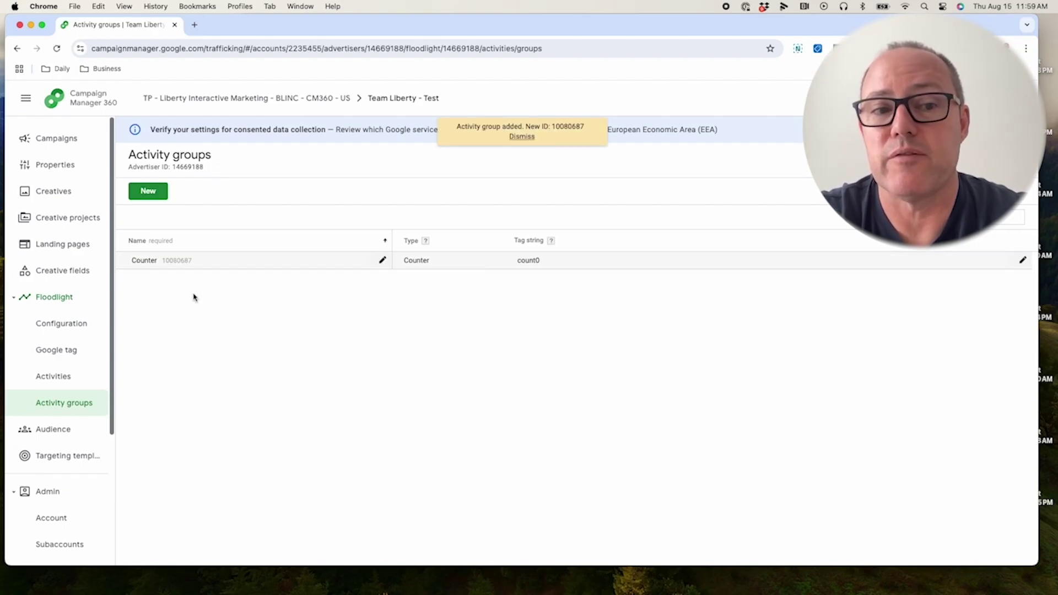
- Create a second activity group named Sales with type Sales and go to the Floodlight activities list
left_click(146, 191)
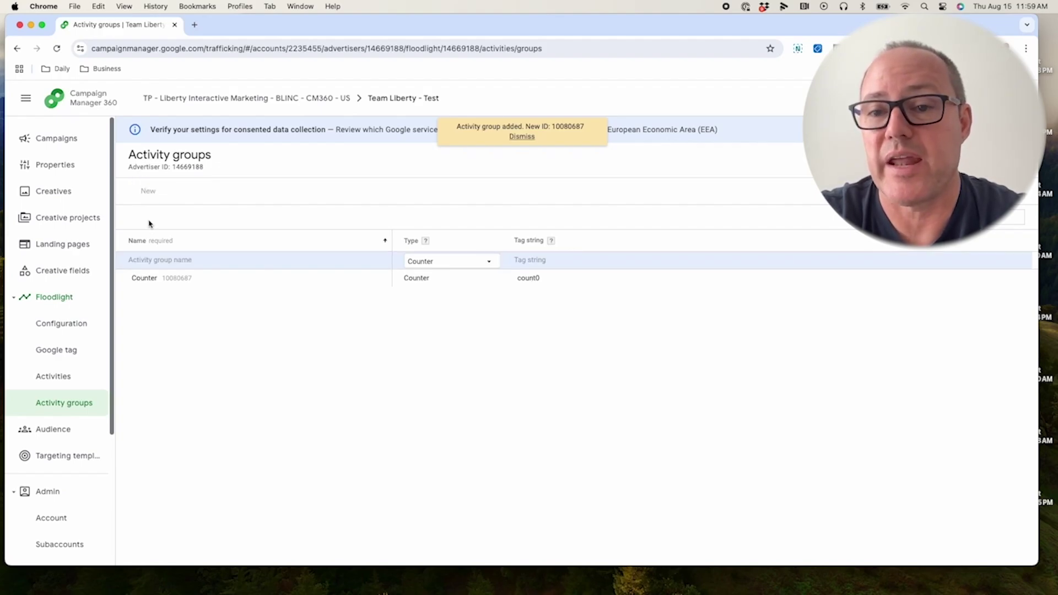
left_click(159, 261)
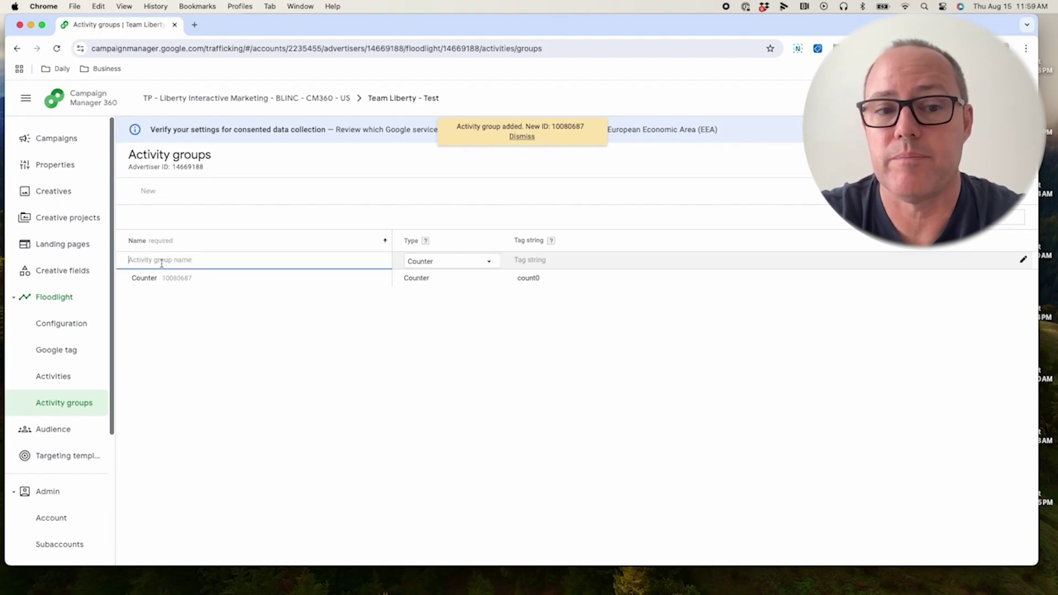
type("Sales")
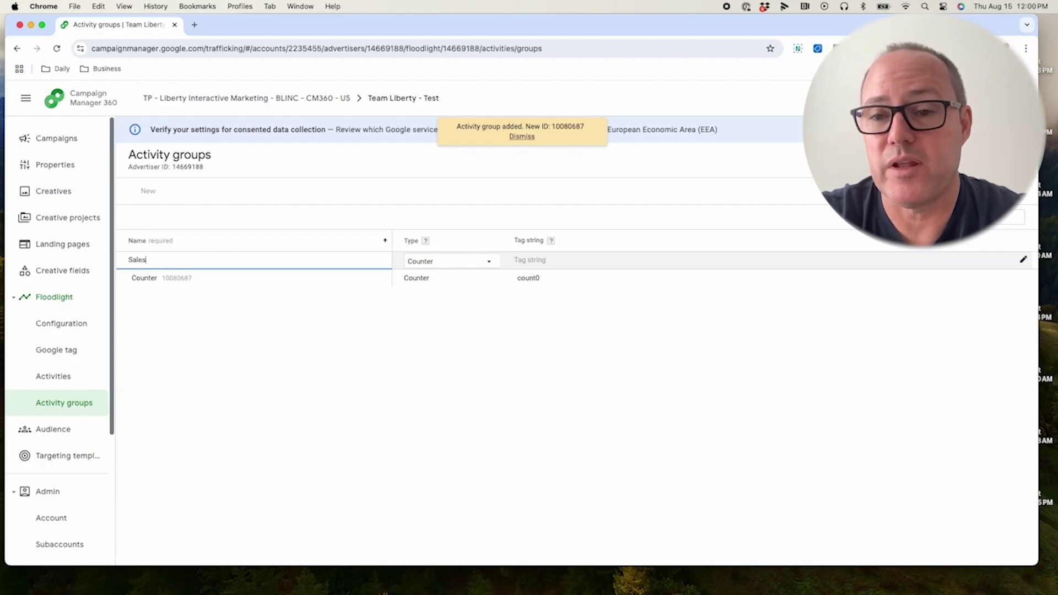
left_click(463, 263)
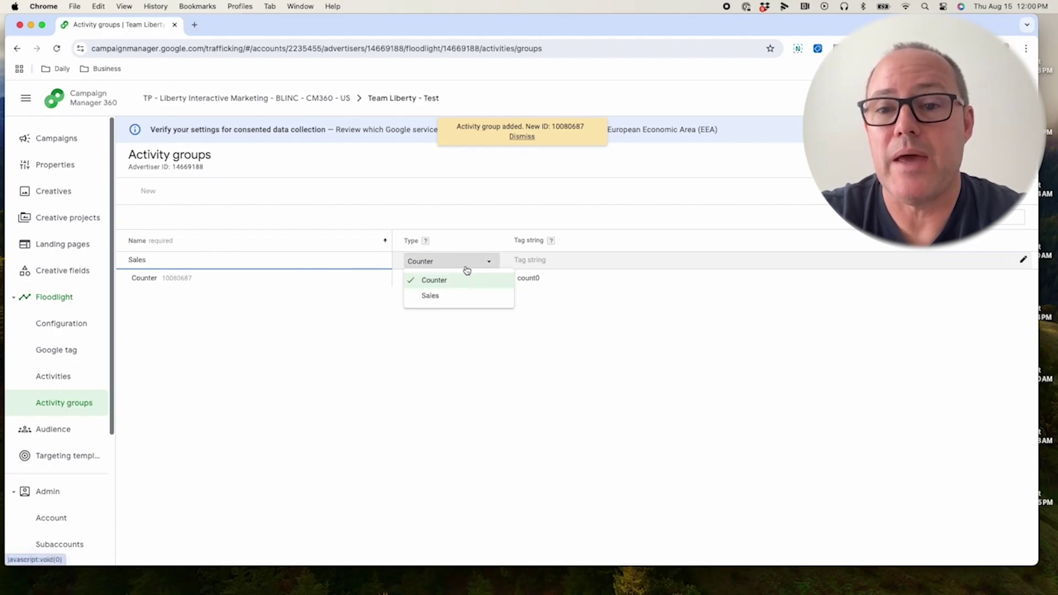
left_click(460, 298)
left_click(333, 307)
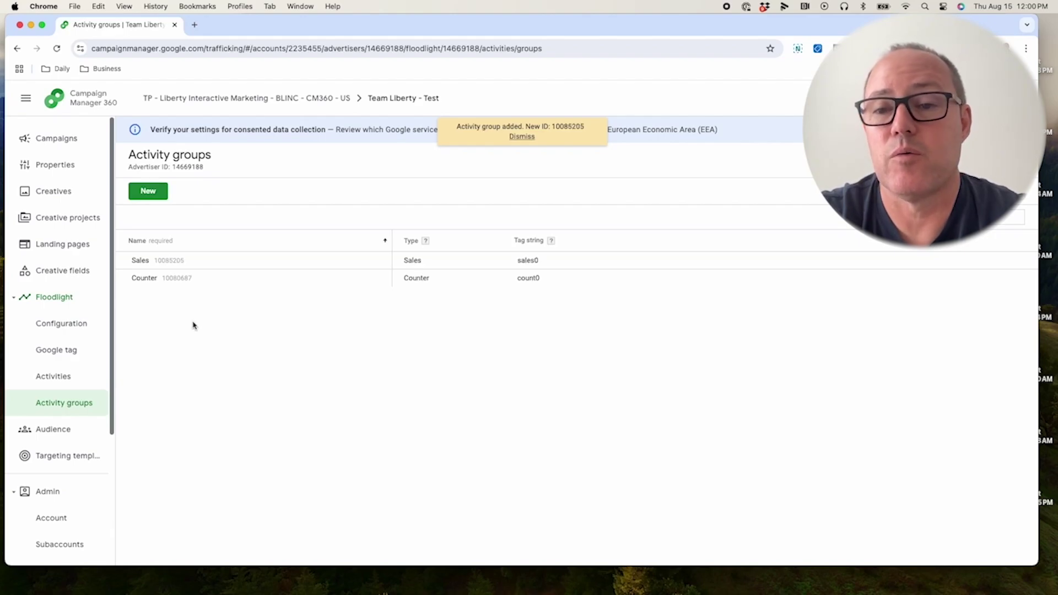
left_click(49, 376)
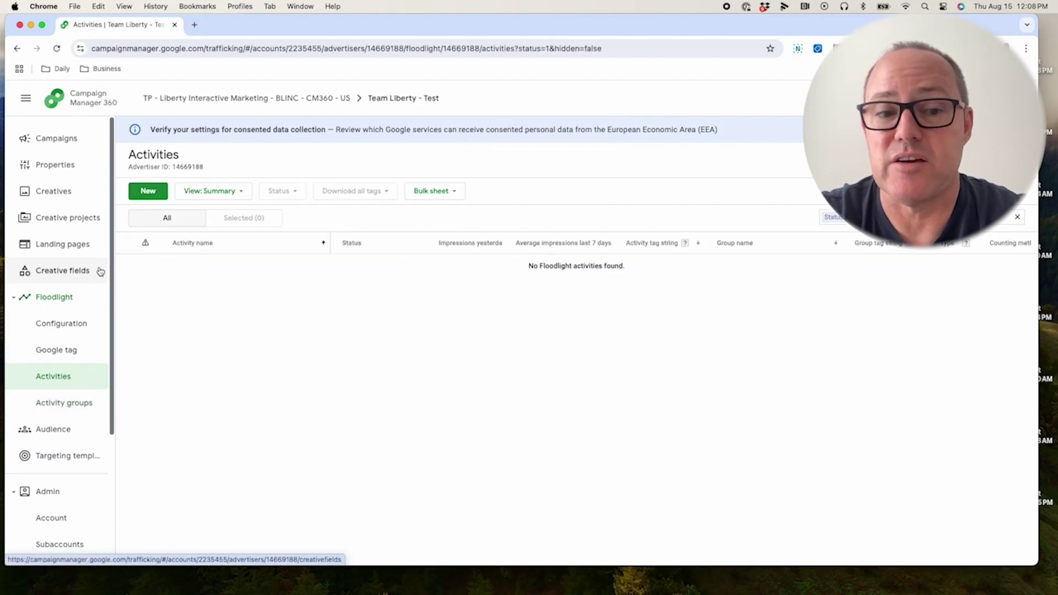